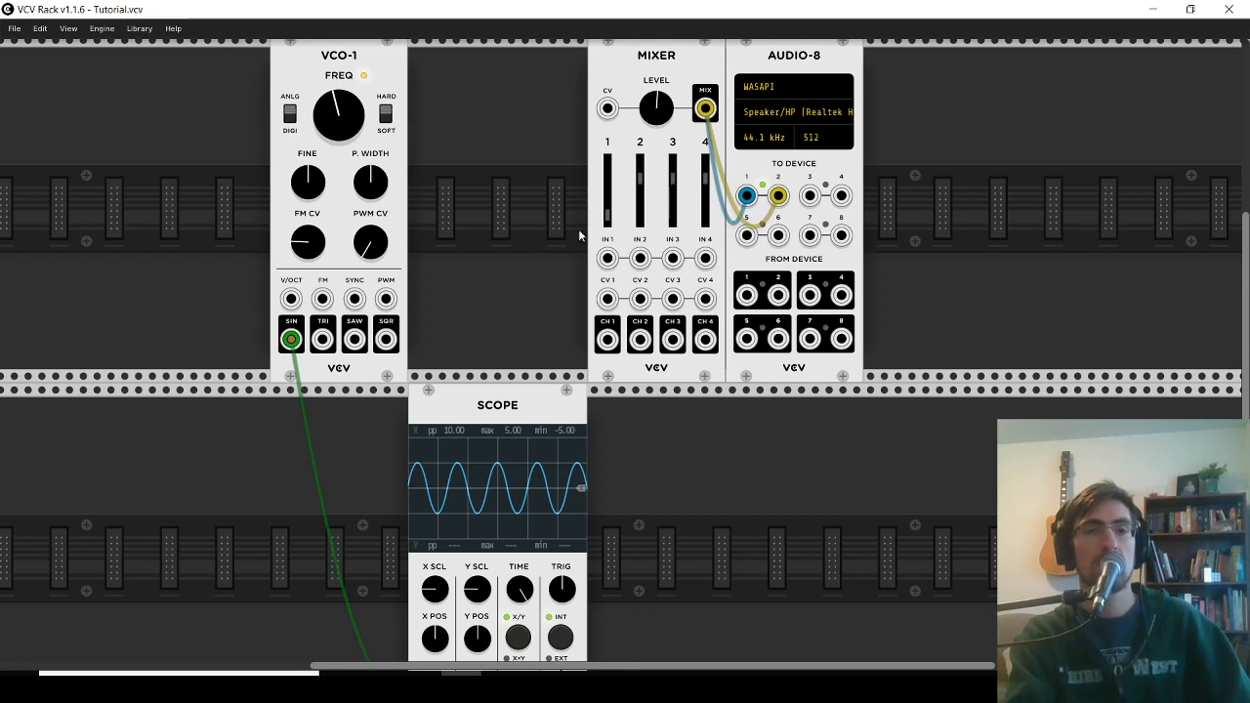
- Audition VCO-1's sine output through mixer IN 1 while varying the oscillator's frequency, and unplug the mixer cable
{"action": "mouse_move", "coordinate": [339, 58]}
{"action": "left_mouse_down"}
{"action": "mouse_move", "coordinate": [381, 63]}
{"action": "mouse_move", "coordinate": [339, 72]}
{"action": "left_mouse_up"}
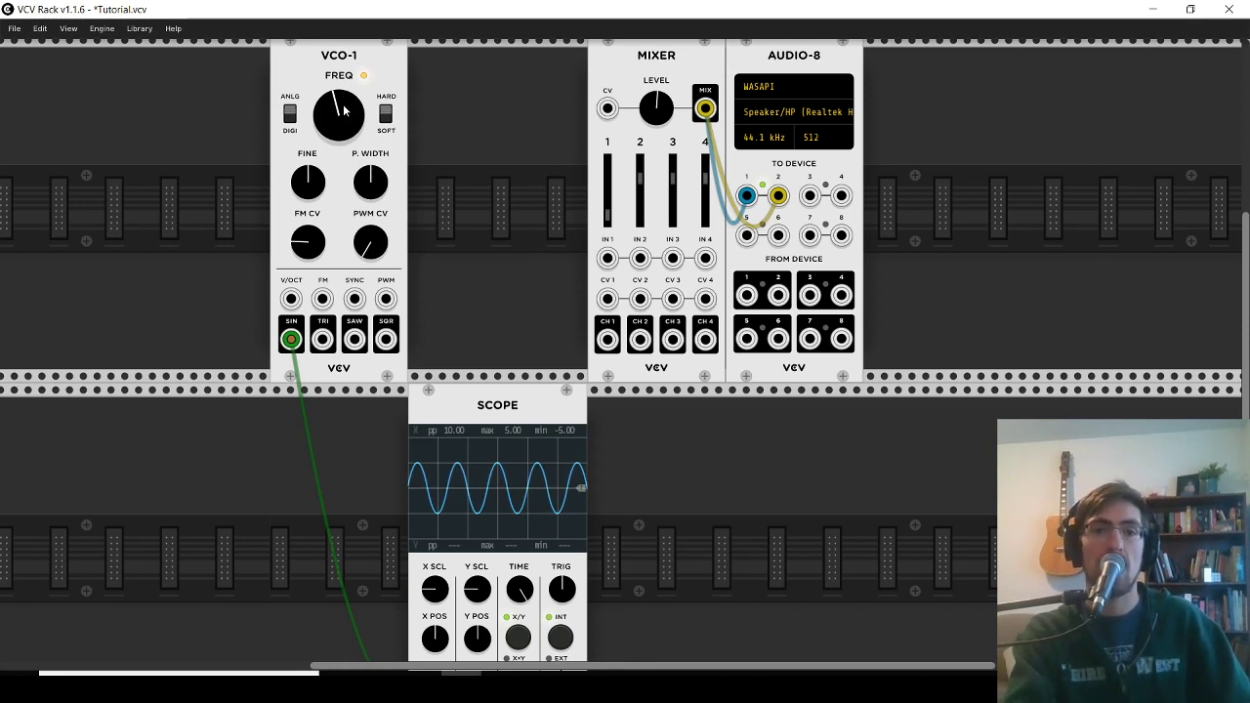
{"action": "mouse_move", "coordinate": [344, 124]}
{"action": "left_mouse_down"}
{"action": "mouse_move", "coordinate": [345, 155]}
{"action": "mouse_move", "coordinate": [344, 82]}
{"action": "mouse_move", "coordinate": [345, 119]}
{"action": "left_mouse_up"}
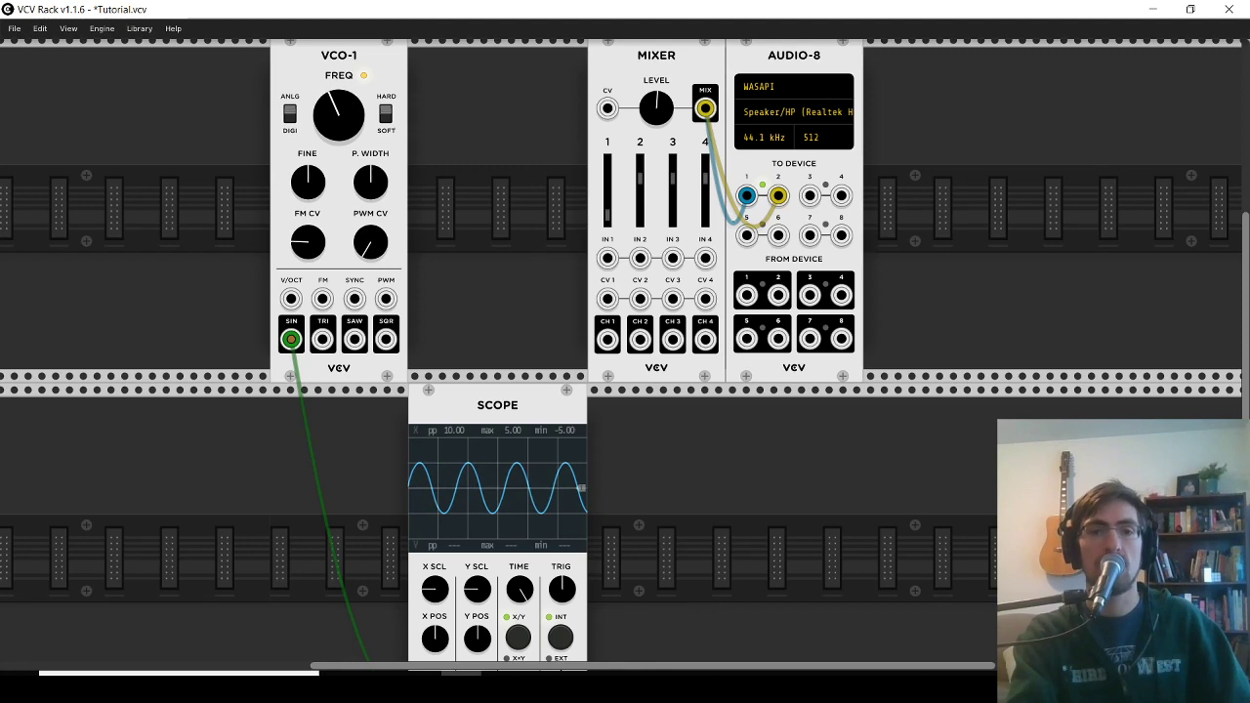
{"action": "left_click_drag", "start_coordinate": [607, 260], "coordinate": [292, 339]}
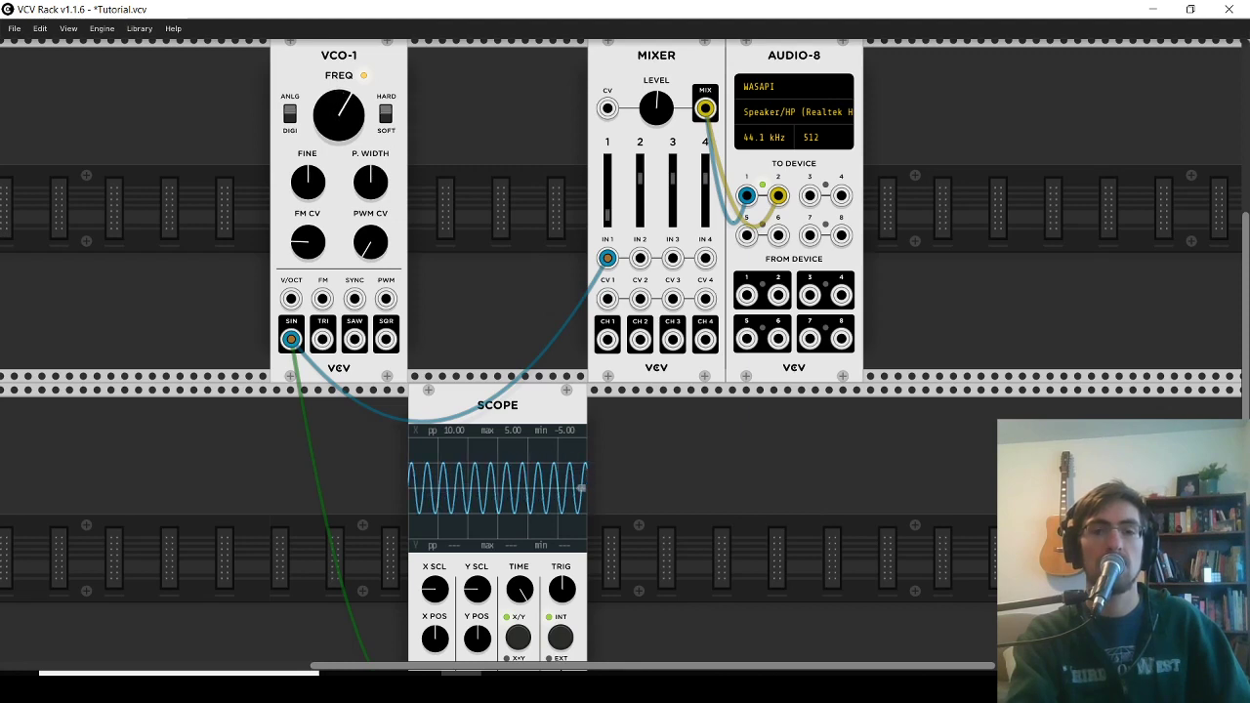
{"action": "left_click_drag", "start_coordinate": [339, 115], "coordinate": [339, 152]}
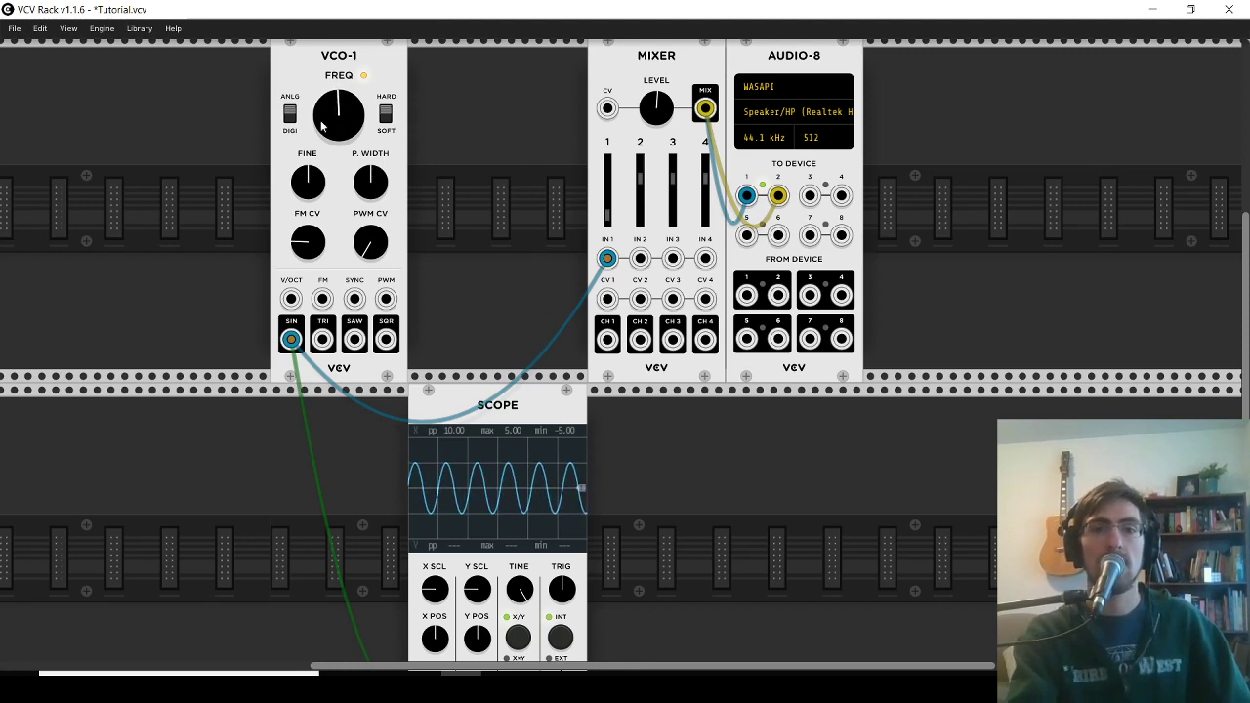
{"action": "left_click_drag", "start_coordinate": [608, 258], "coordinate": [490, 196]}
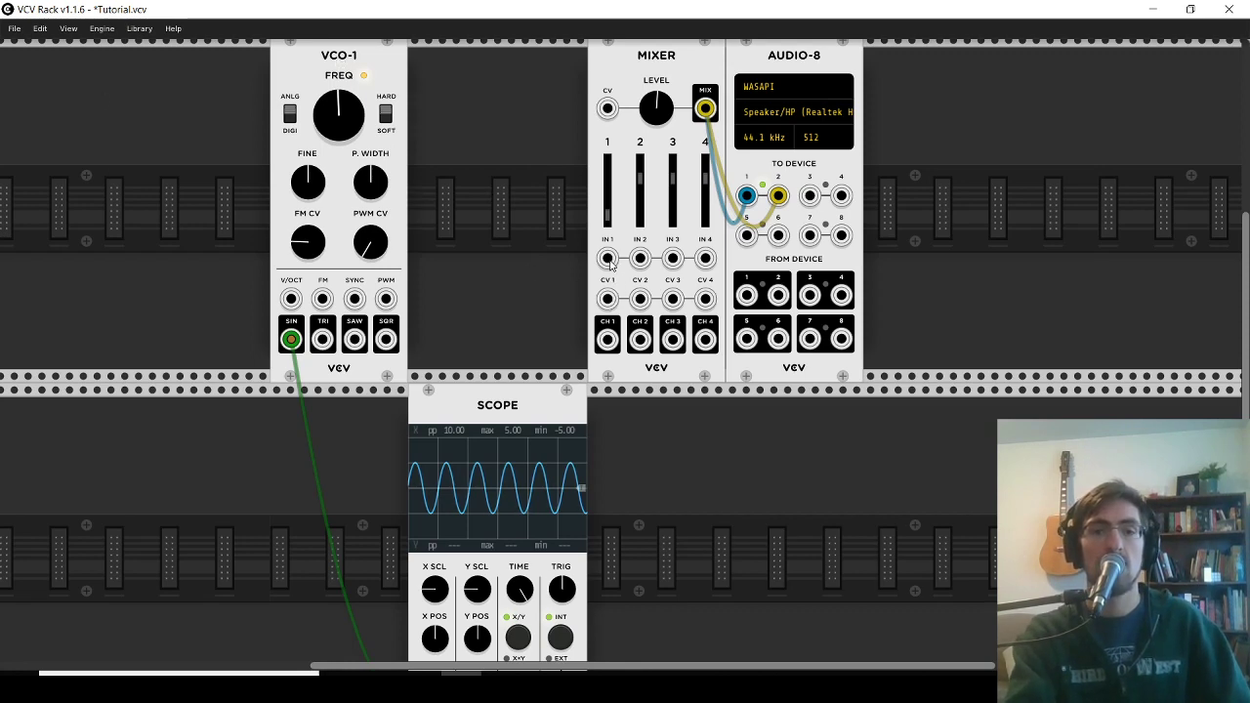
{"action": "left_click_drag", "start_coordinate": [608, 258], "coordinate": [446, 323]}
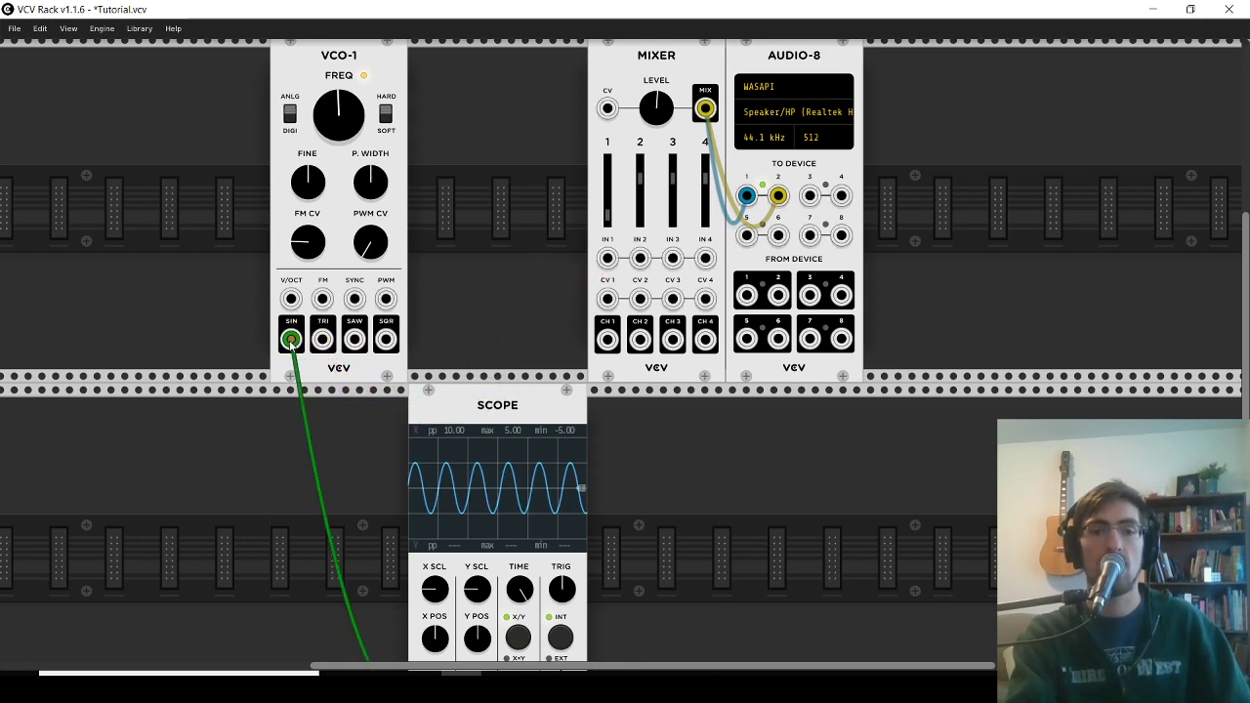
- Compare VCO-1's TRI, SAW and SQR waveforms on the scope and return the scope cable to the SIN output
{"action": "left_click_drag", "start_coordinate": [291, 339], "coordinate": [323, 339]}
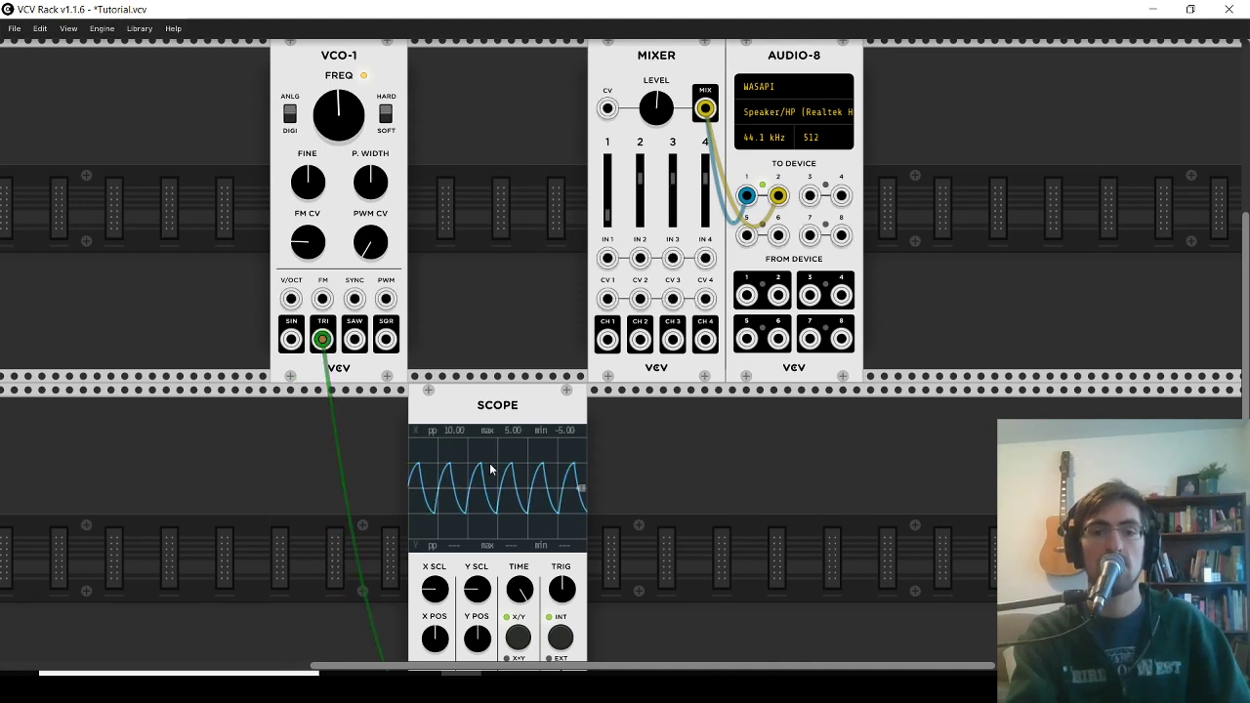
{"action": "left_click_drag", "start_coordinate": [322, 339], "coordinate": [355, 342]}
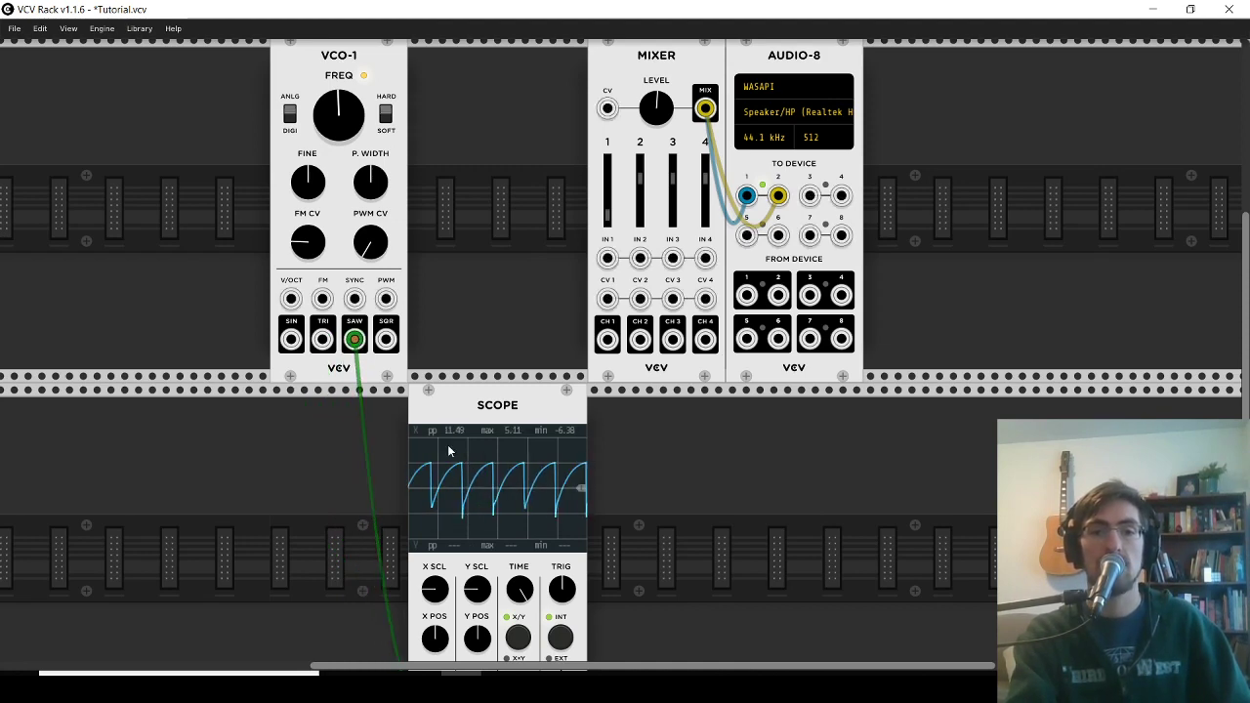
{"action": "left_click_drag", "start_coordinate": [355, 339], "coordinate": [386, 339]}
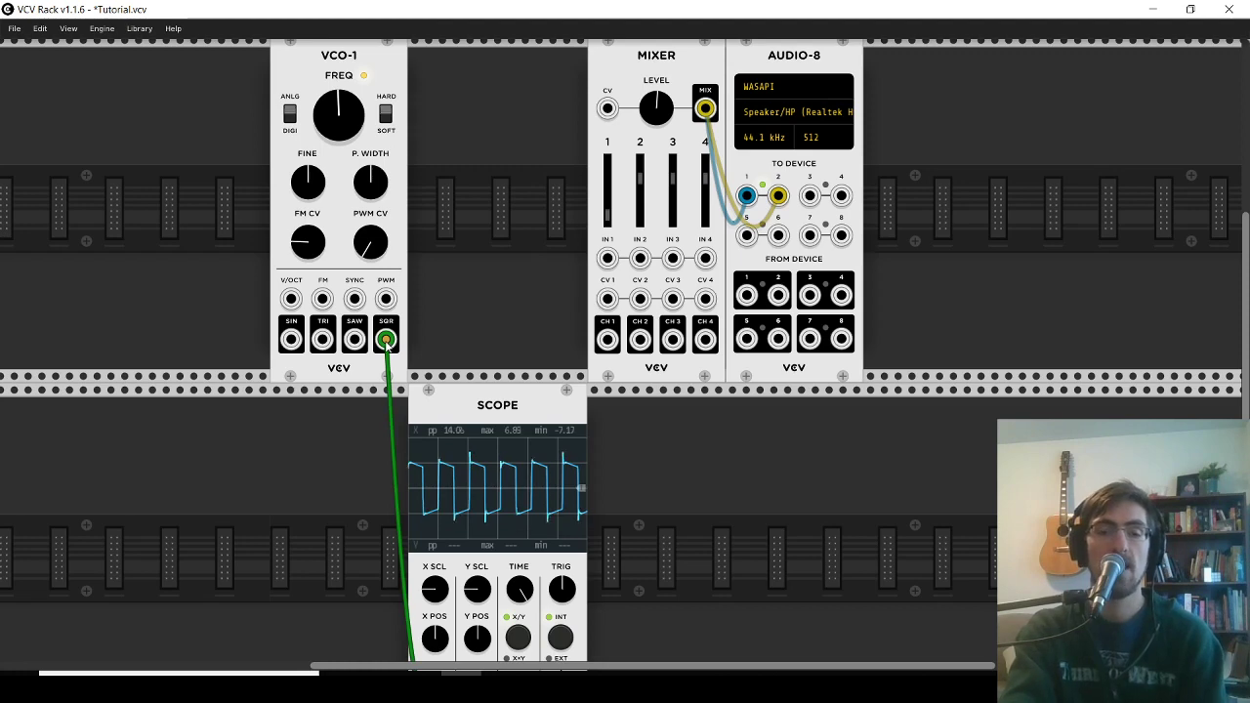
{"action": "left_click_drag", "start_coordinate": [386, 339], "coordinate": [291, 340]}
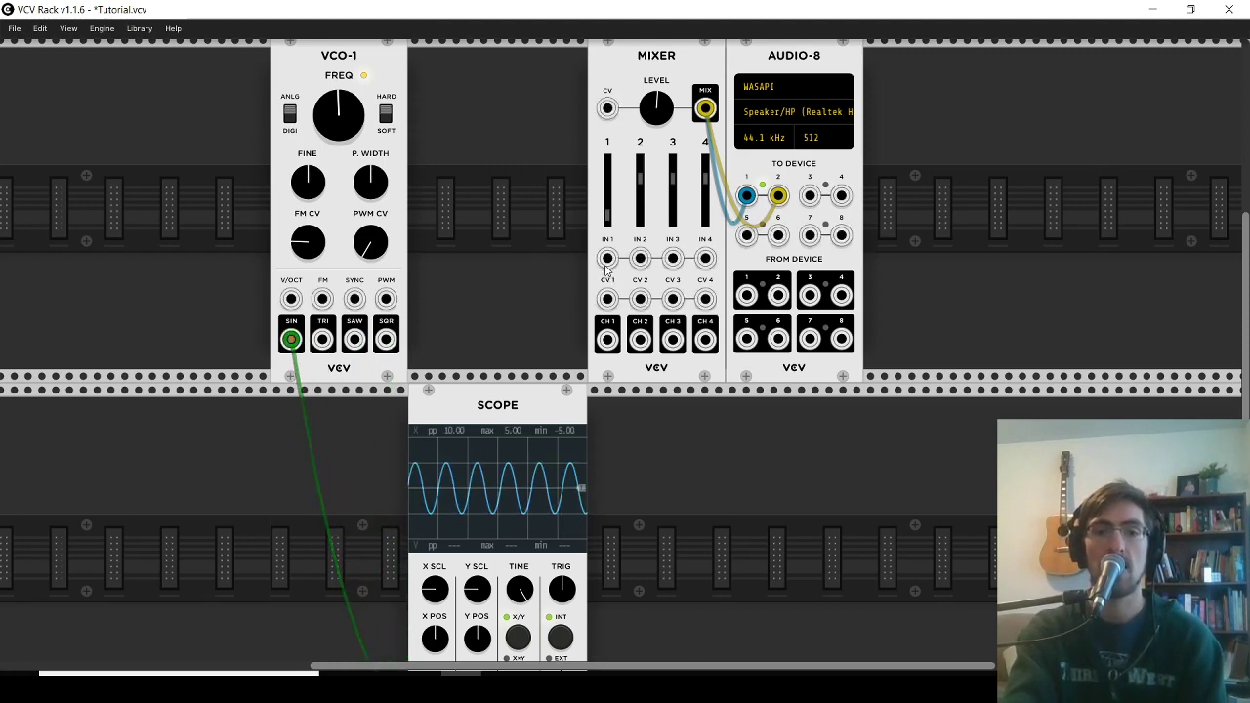
- Audition VCO-1's SIN, TRI, SAW and SQR outputs through mixer IN 1 at a reduced mixer level, and restore the sine-only scope patch
{"action": "left_click_drag", "start_coordinate": [606, 269], "coordinate": [292, 339]}
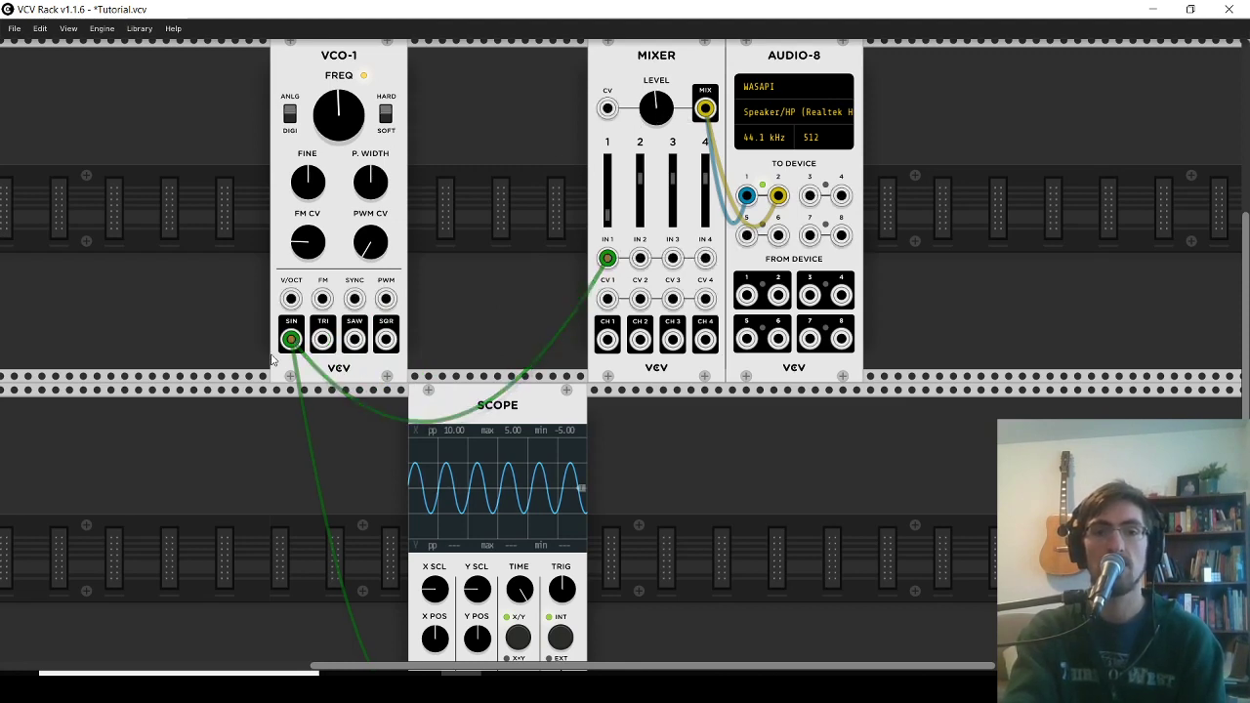
{"action": "left_click_drag", "start_coordinate": [291, 342], "coordinate": [322, 339]}
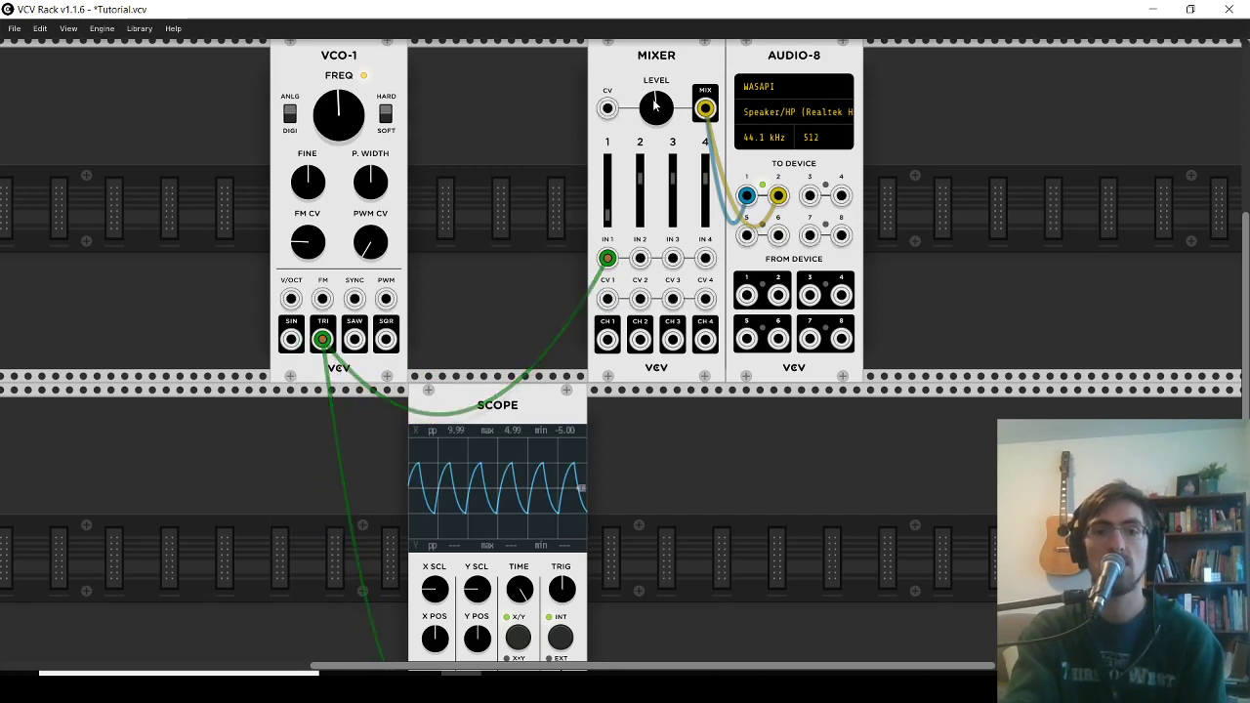
{"action": "left_click_drag", "start_coordinate": [322, 339], "coordinate": [355, 340]}
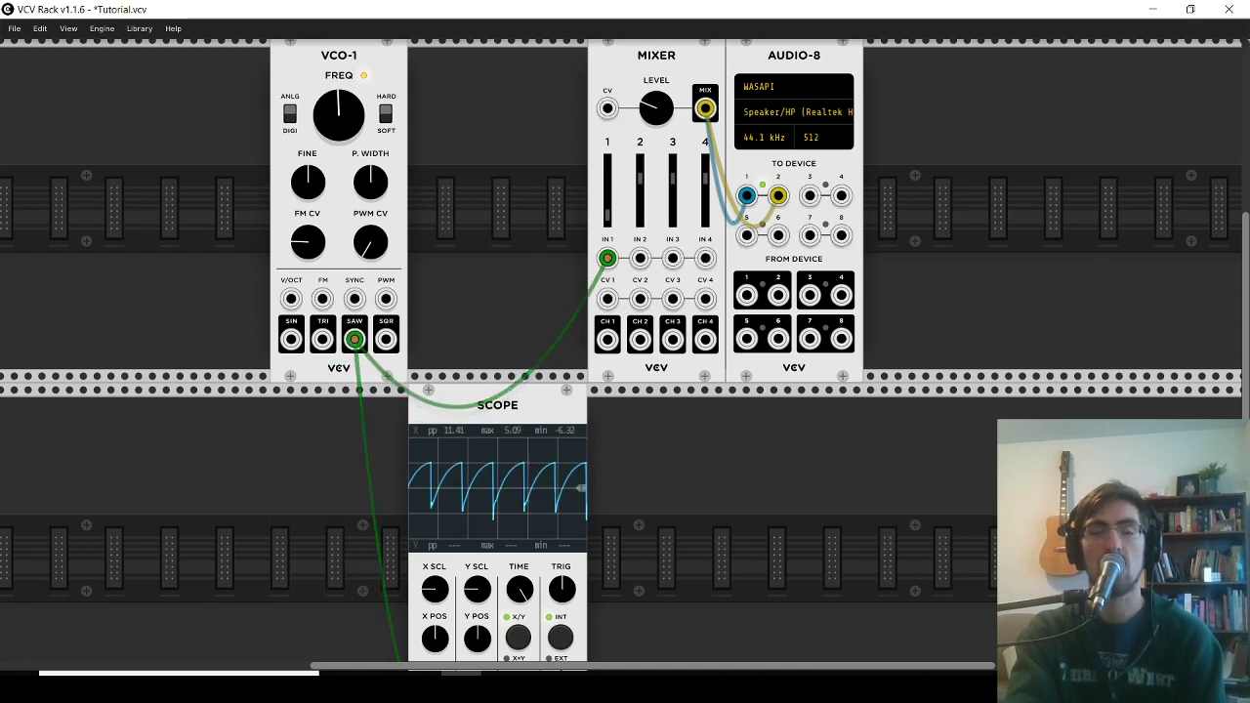
{"action": "mouse_move", "coordinate": [657, 108]}
{"action": "left_mouse_down"}
{"action": "mouse_move", "coordinate": [656, 143]}
{"action": "mouse_move", "coordinate": [656, 98]}
{"action": "left_mouse_up"}
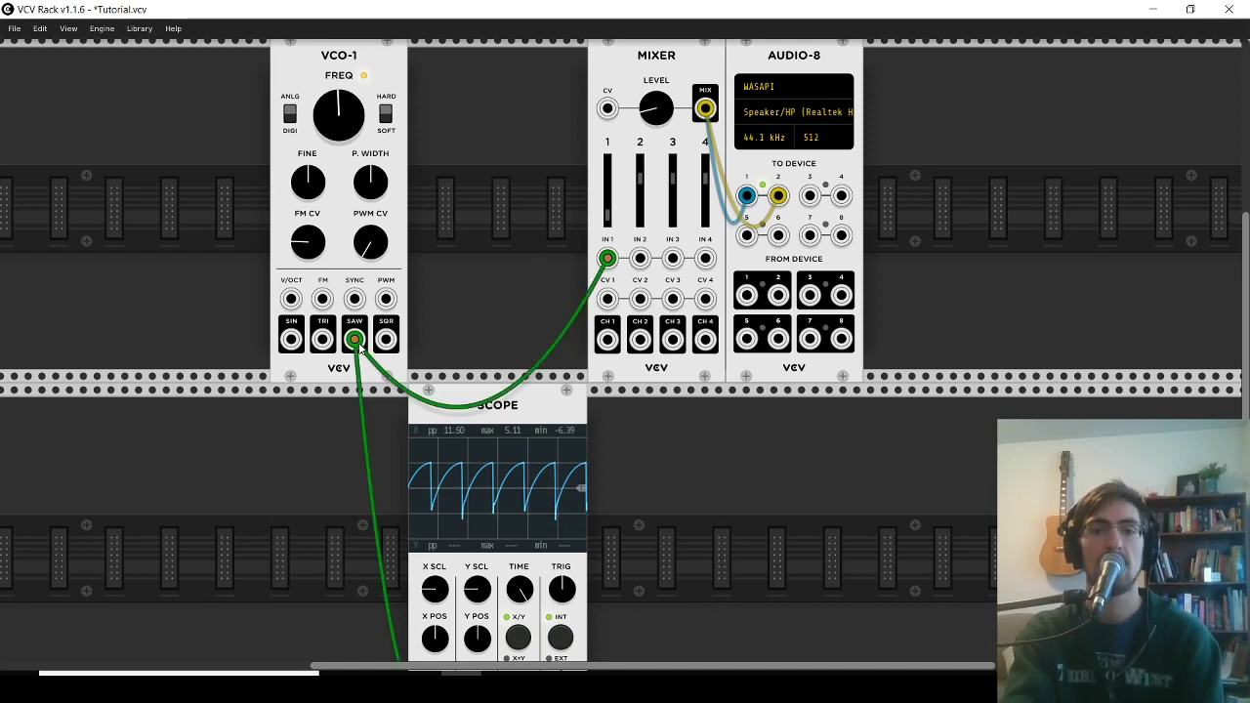
{"action": "left_click_drag", "start_coordinate": [354, 339], "coordinate": [386, 339]}
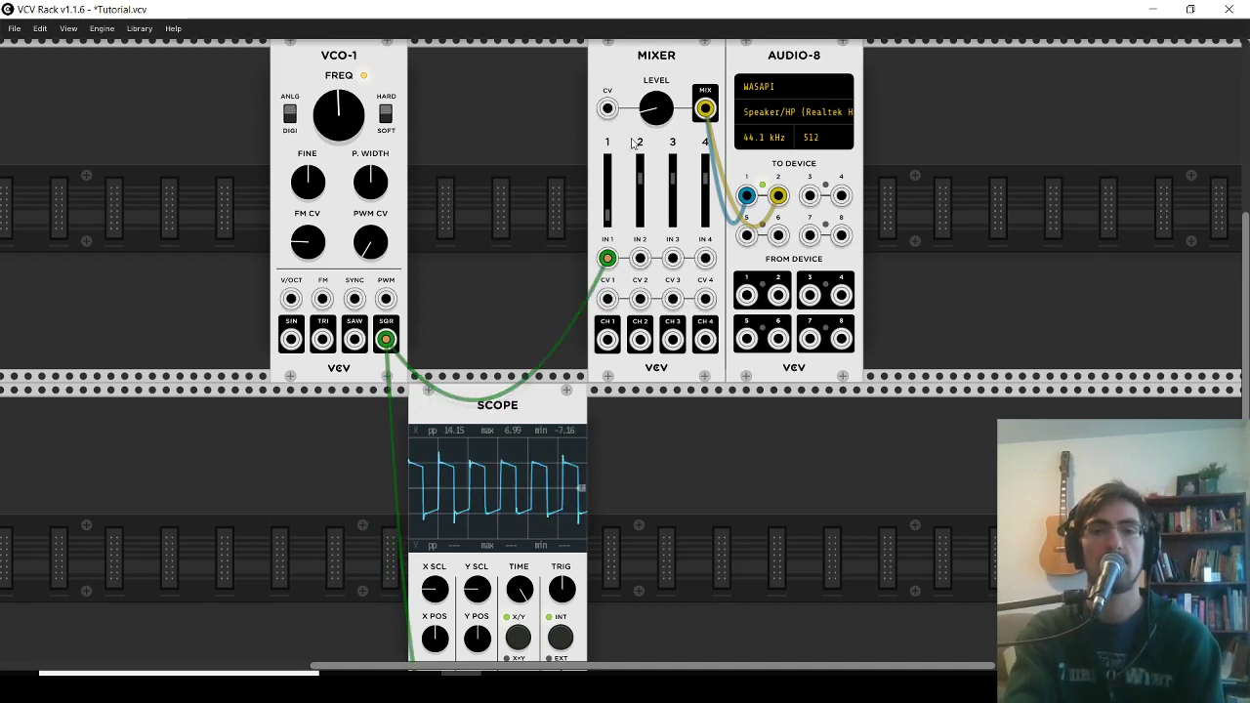
{"action": "left_click_drag", "start_coordinate": [656, 109], "coordinate": [656, 101]}
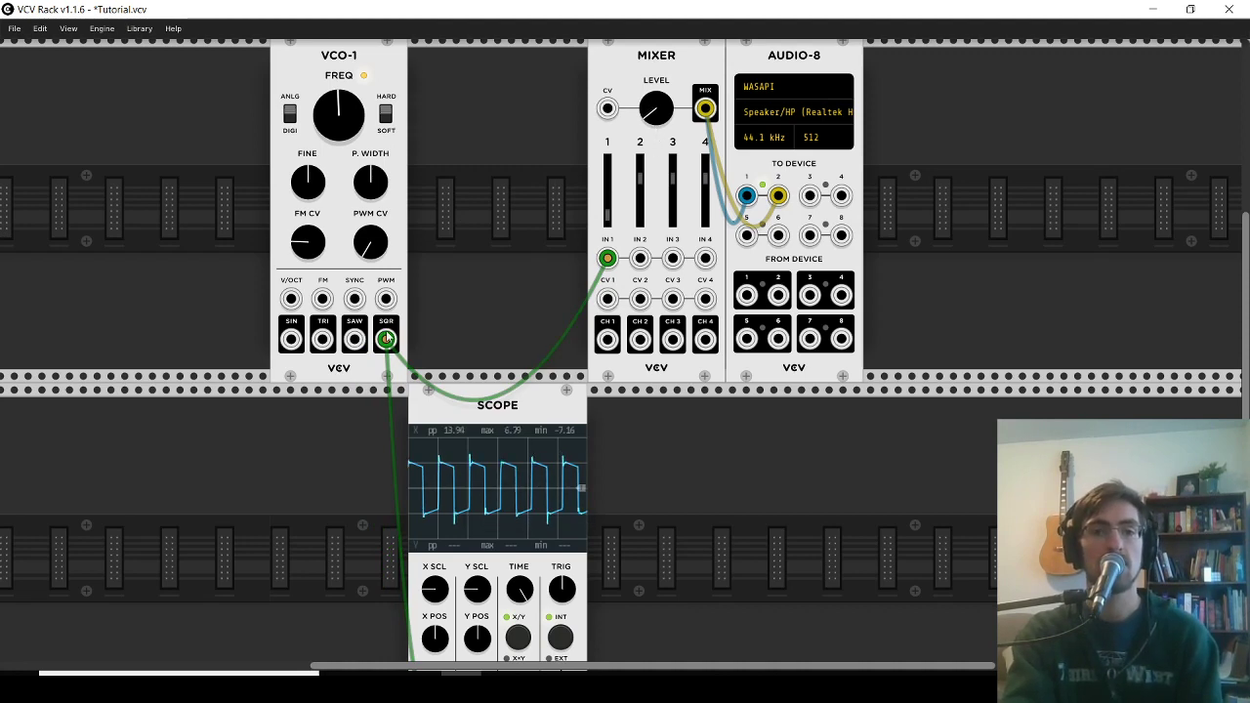
{"action": "left_click_drag", "start_coordinate": [386, 339], "coordinate": [291, 340]}
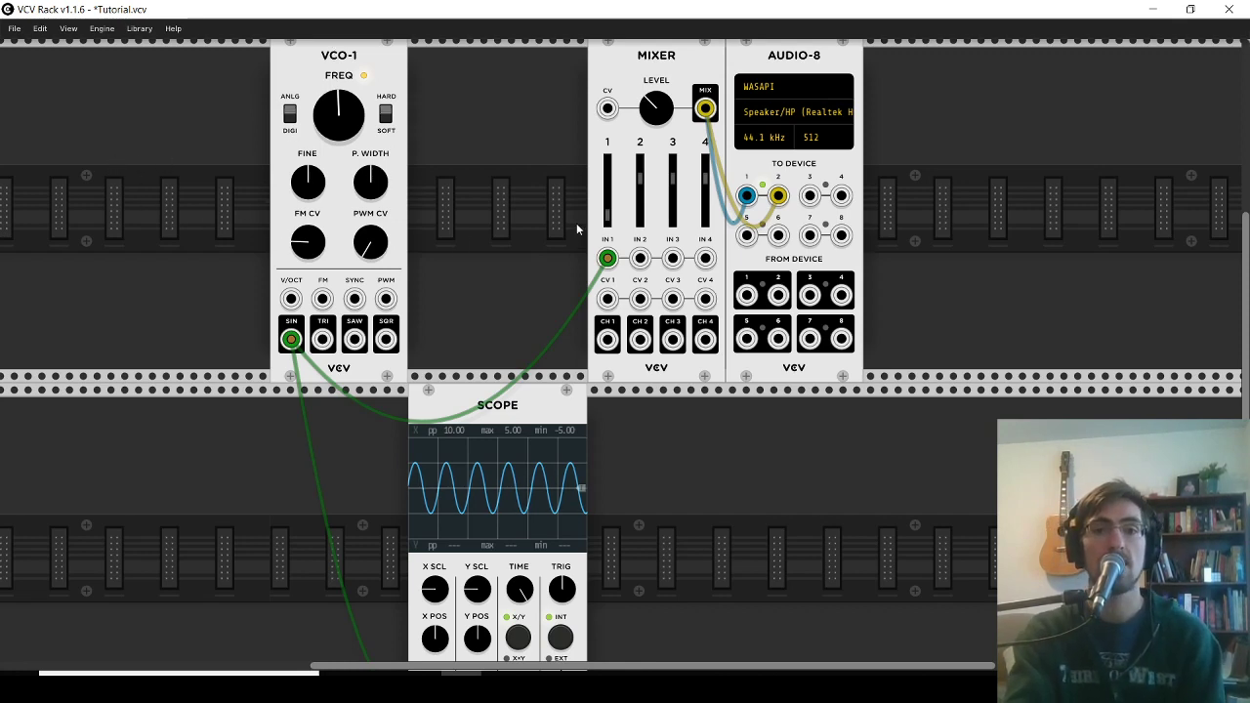
{"action": "left_click_drag", "start_coordinate": [608, 258], "coordinate": [495, 287]}
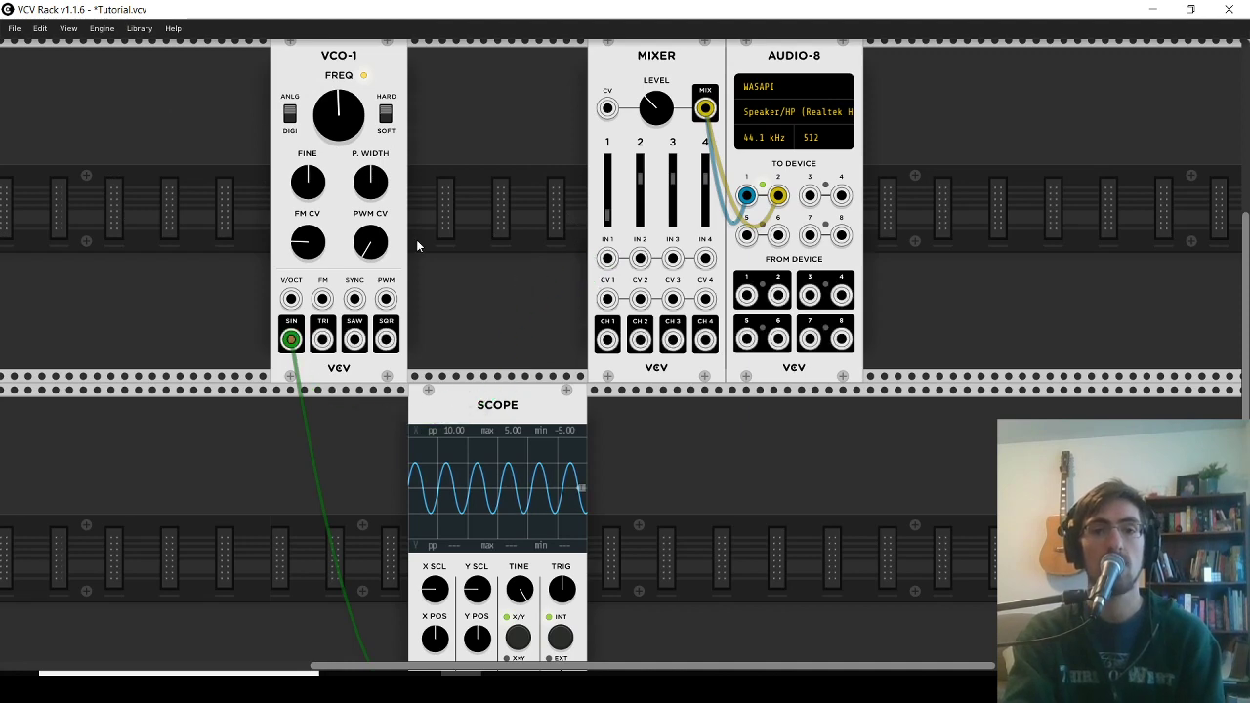
- Add a VCV LFO-1 module to the rack directly beside VCO-1, on its left side
{"action": "right_click", "coordinate": [100, 171]}
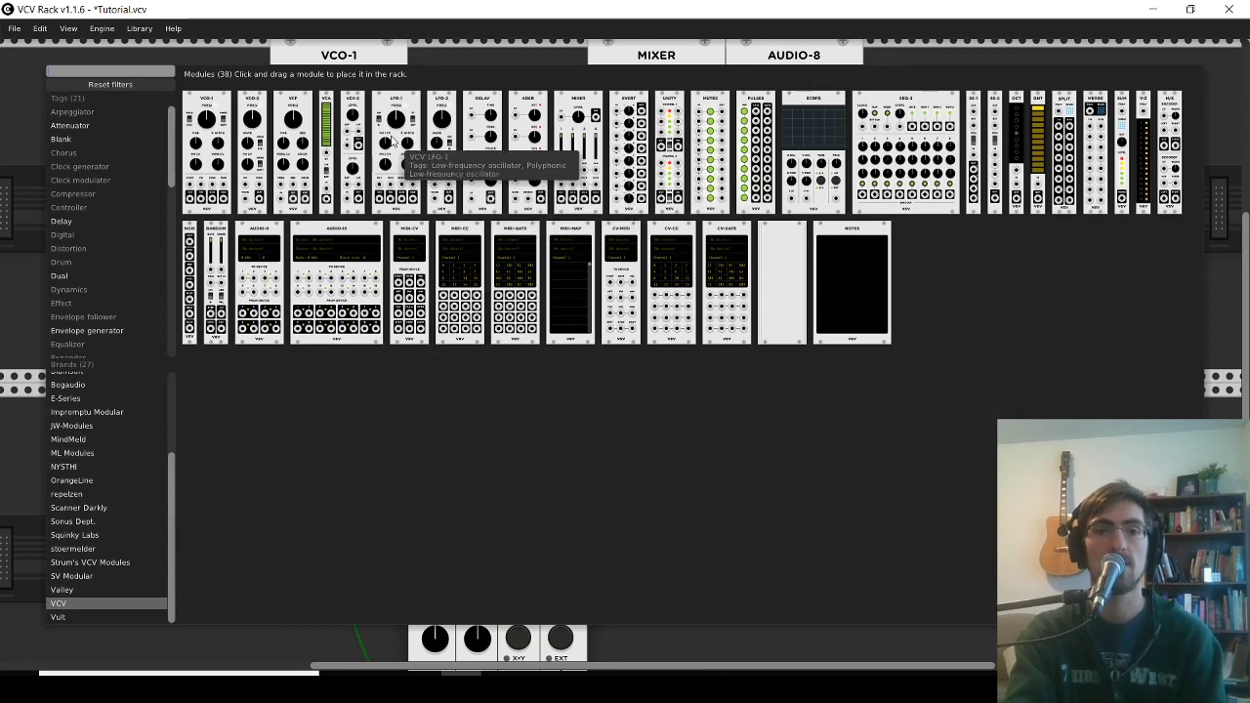
{"action": "left_click_drag", "start_coordinate": [402, 163], "coordinate": [10, 134]}
{"action": "left_click_drag", "start_coordinate": [14, 195], "coordinate": [208, 197]}
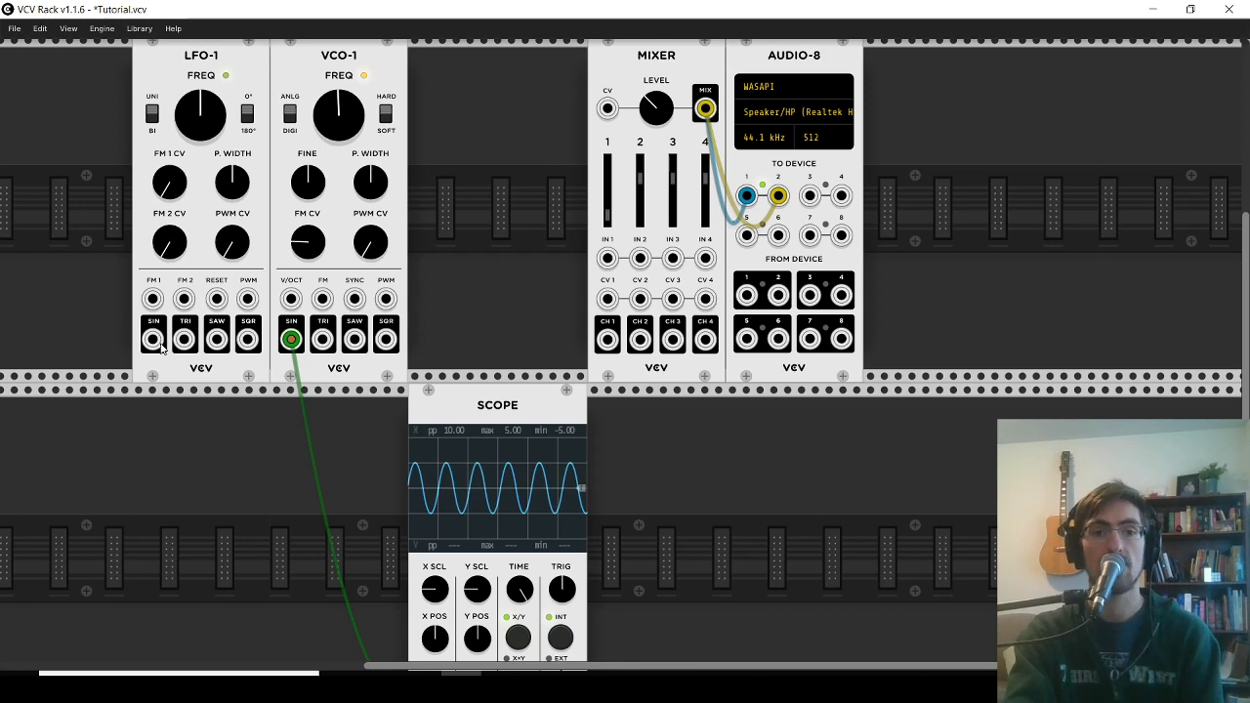
- Patch LFO-1's sine output to the scope as a second signal and slow the LFO's frequency slightly
{"action": "left_click_drag", "start_coordinate": [153, 339], "coordinate": [476, 567]}
{"action": "scroll", "coordinate": [686, 453], "scroll_direction": "up", "scroll_amount": 3}
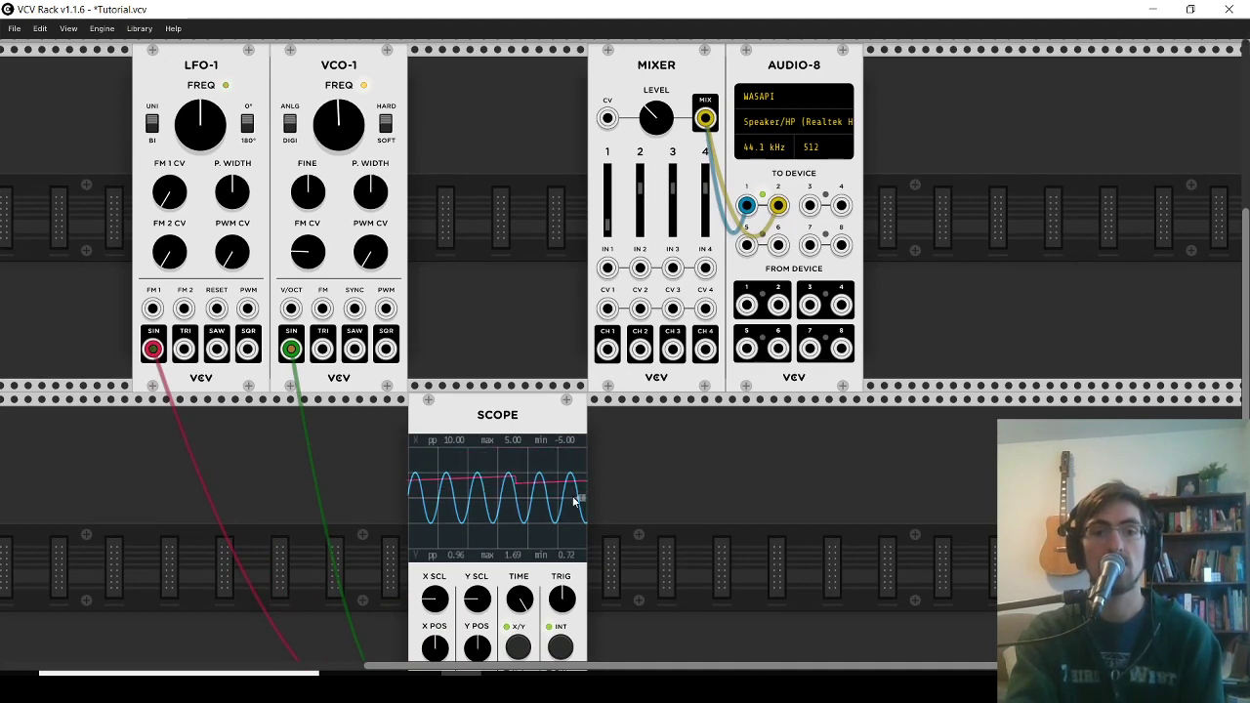
{"action": "left_click_drag", "start_coordinate": [196, 117], "coordinate": [195, 108]}
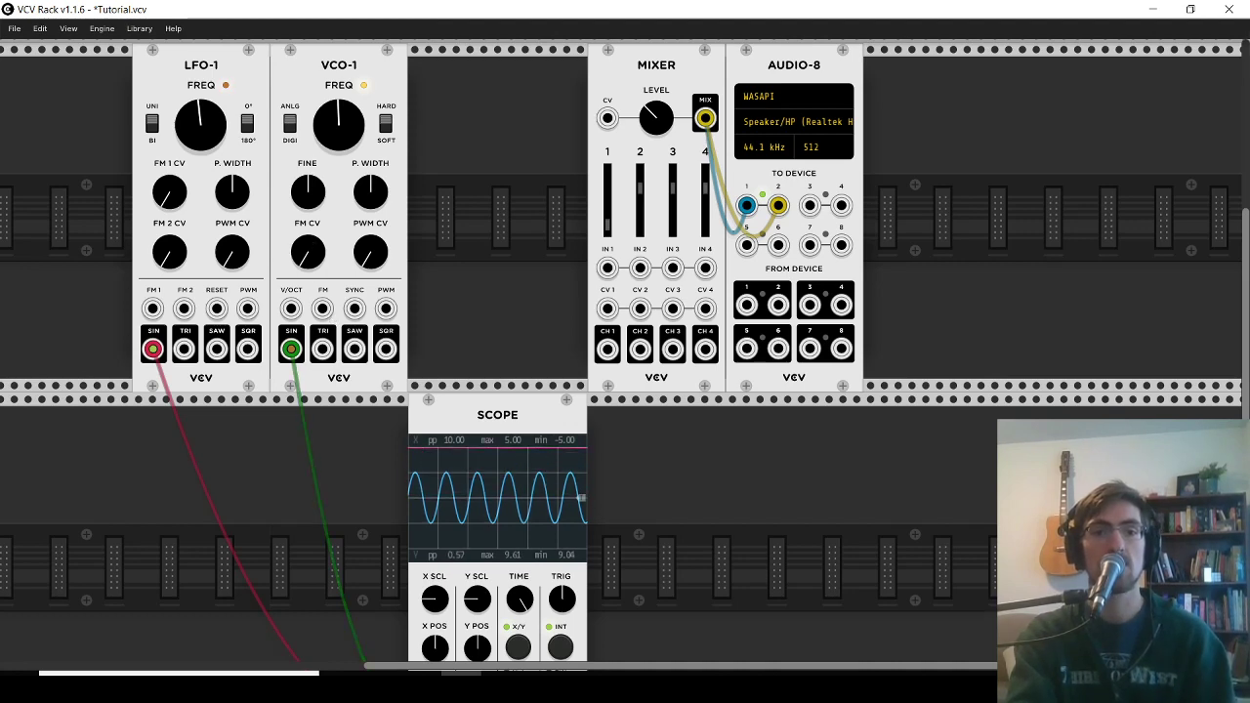
- Patch LFO-1's sine output into VCO-1's FM input and turn VCO-1's FM CV up slightly from minimum
{"action": "left_click_drag", "start_coordinate": [322, 308], "coordinate": [154, 349]}
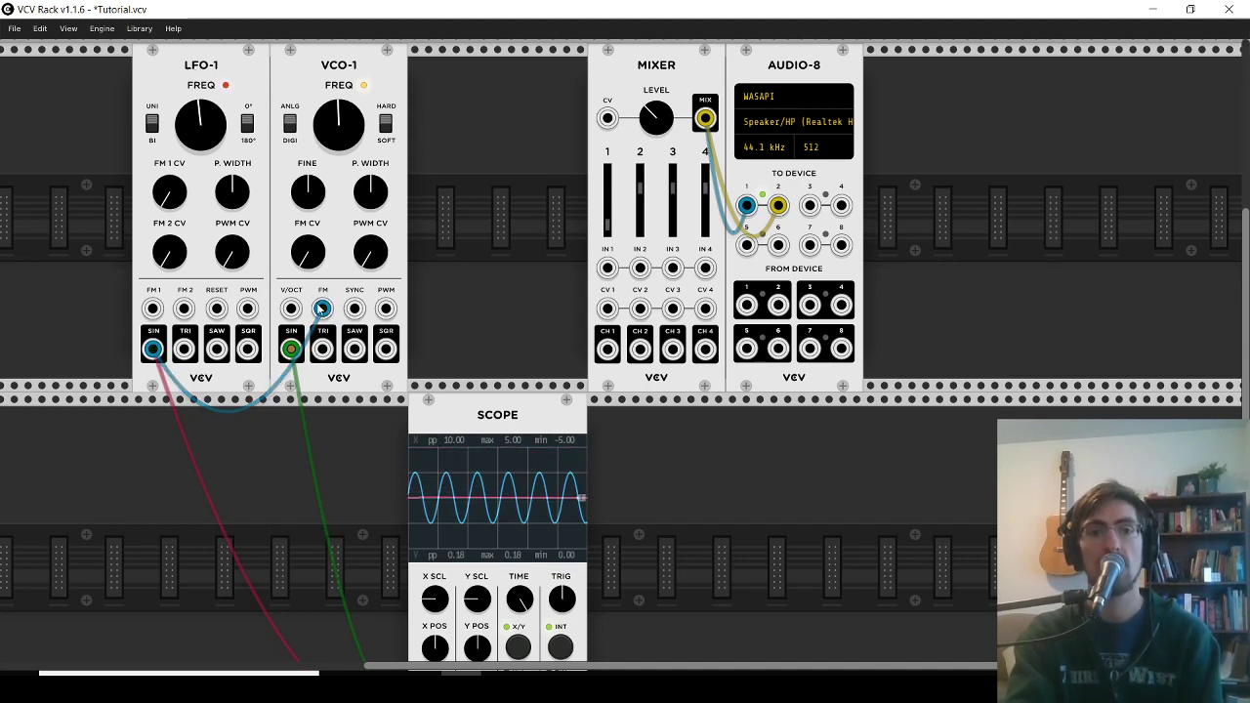
{"action": "double_click", "coordinate": [307, 250]}
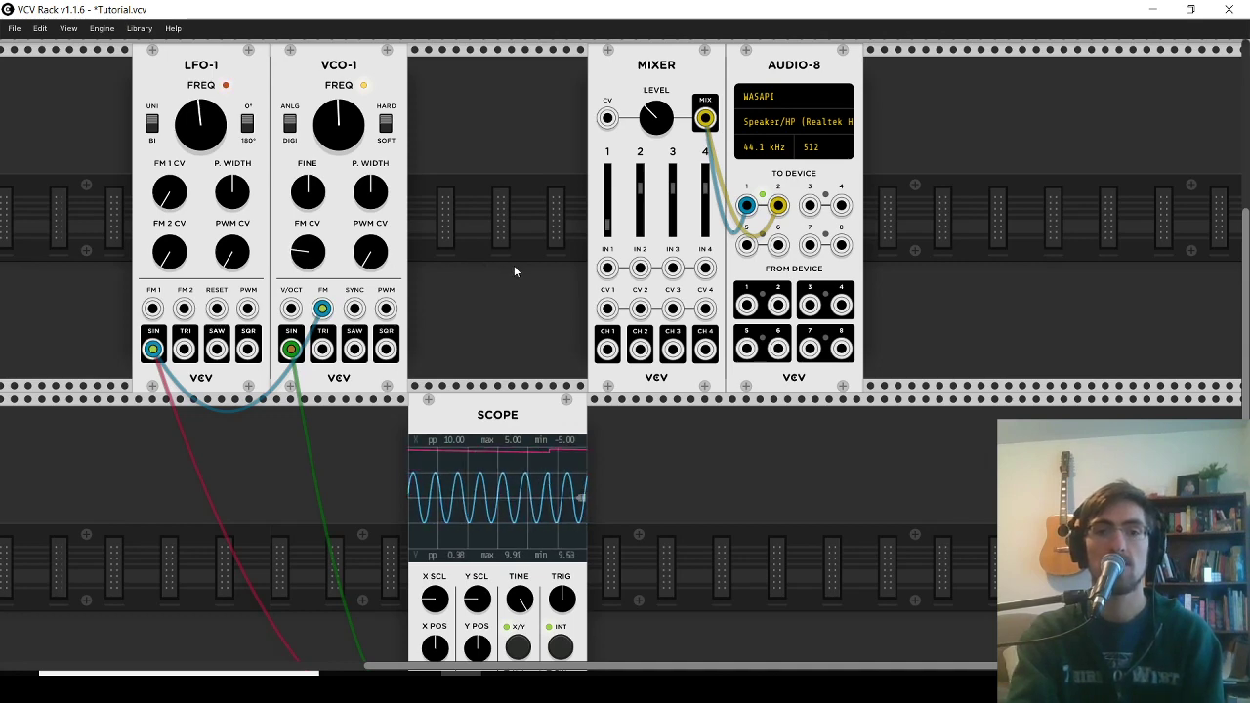
- Audition the modulated VCO-1 sine through mixer IN 1 while varying LFO-1's frequency and the FM CV amount, and unplug the mixer cable
{"action": "left_click_drag", "start_coordinate": [607, 265], "coordinate": [291, 347]}
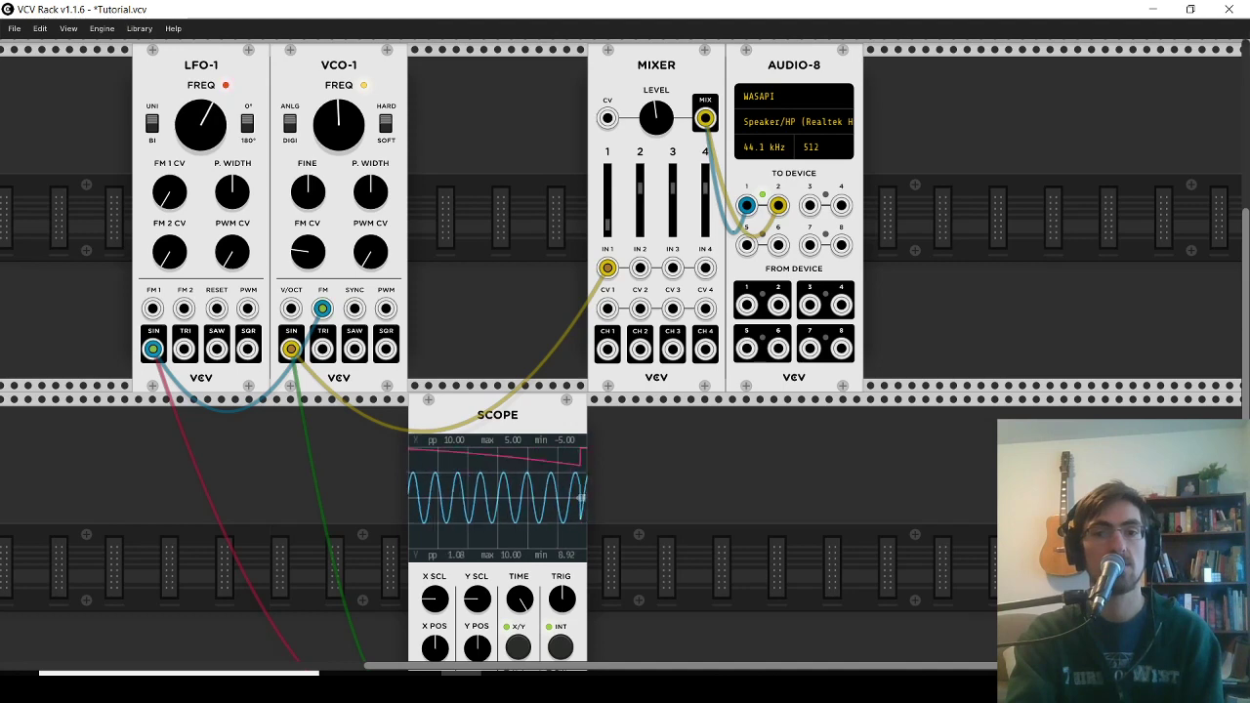
{"action": "left_click_drag", "start_coordinate": [200, 124], "coordinate": [200, 136]}
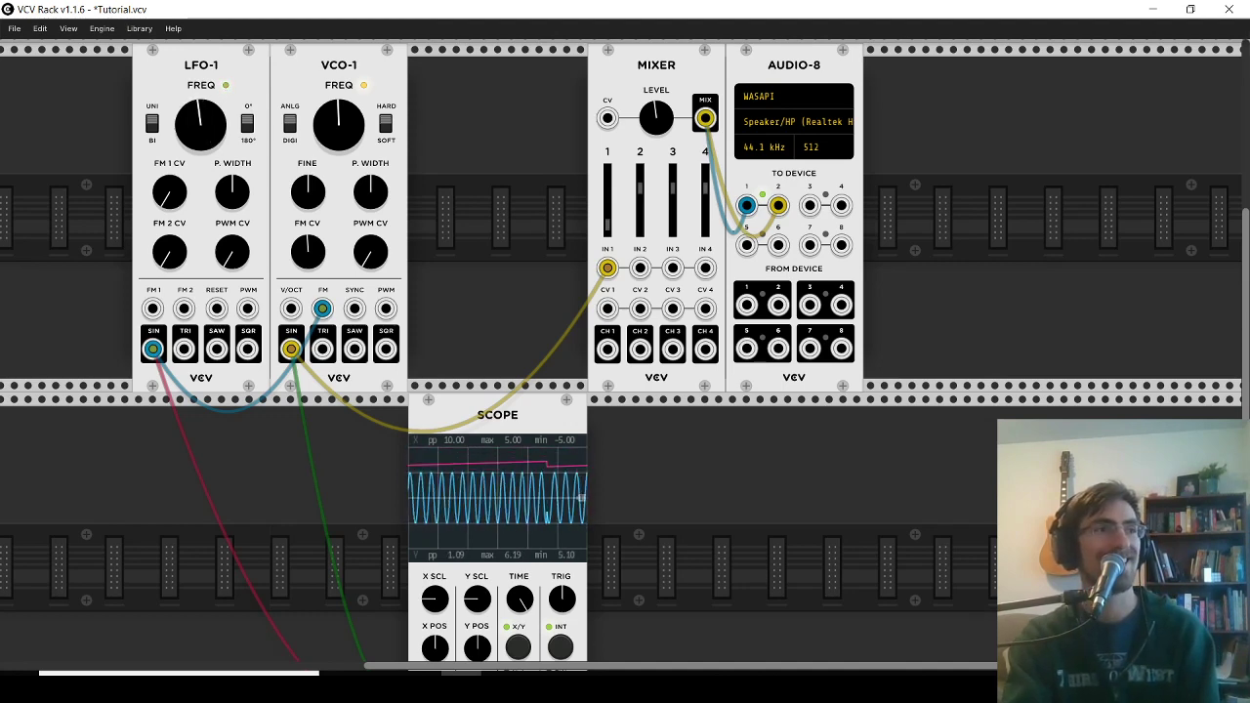
{"action": "left_click_drag", "start_coordinate": [607, 267], "coordinate": [469, 287]}
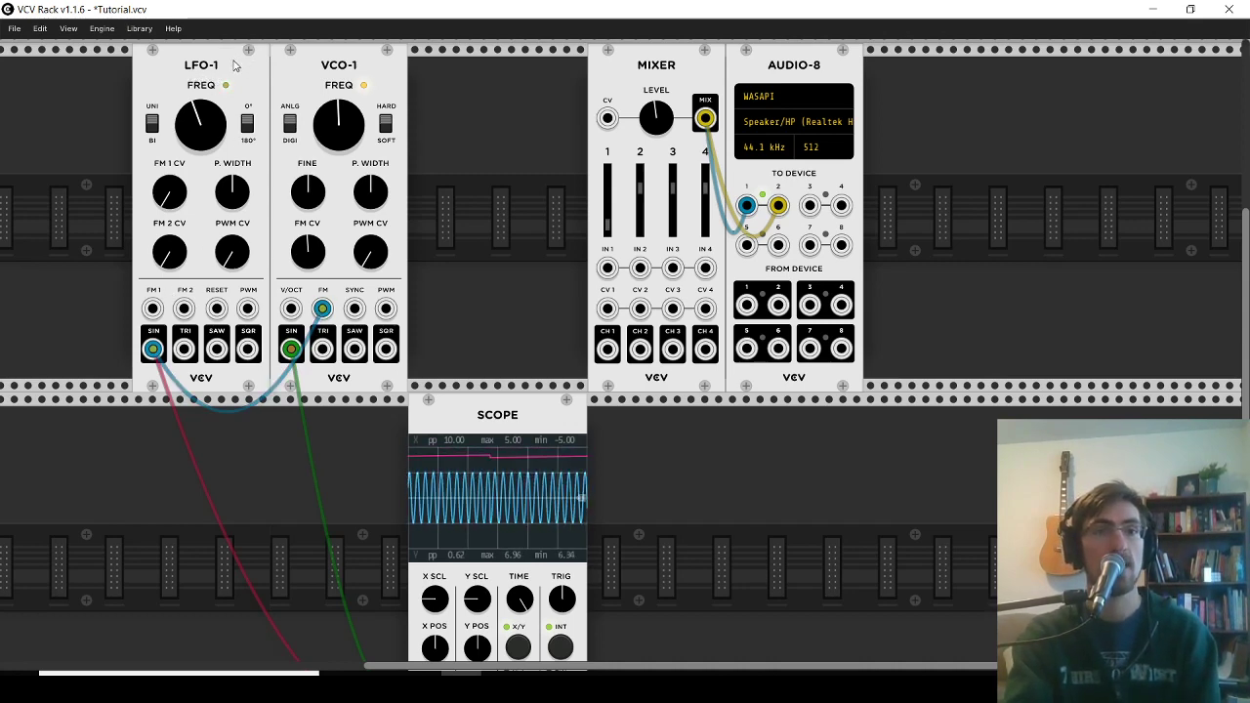
- Insert a VCV QNT quantizer between LFO-1 and VCO-1, moving LFO-1 to make room and closing the gap
{"action": "left_click_drag", "start_coordinate": [236, 64], "coordinate": [102, 64]}
{"action": "right_click", "coordinate": [203, 95]}
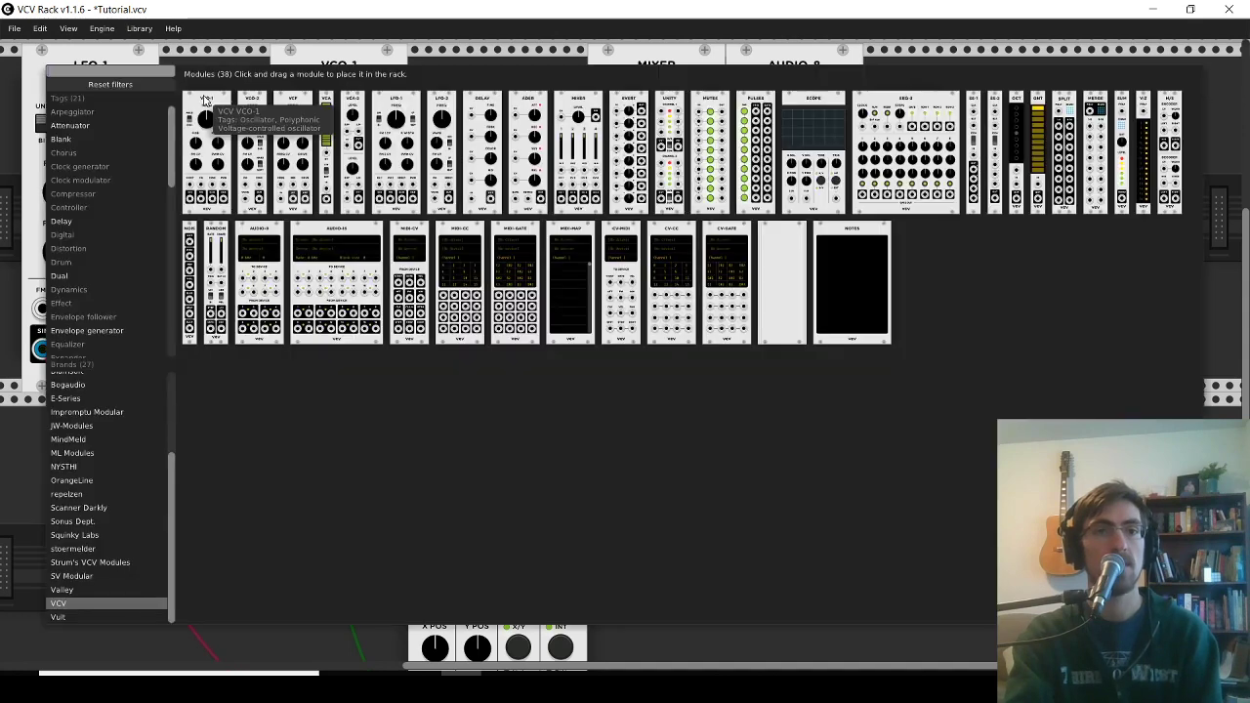
{"action": "left_click", "coordinate": [1037, 180]}
{"action": "left_click_drag", "start_coordinate": [981, 191], "coordinate": [239, 194]}
{"action": "left_click_drag", "start_coordinate": [137, 64], "coordinate": [205, 64]}
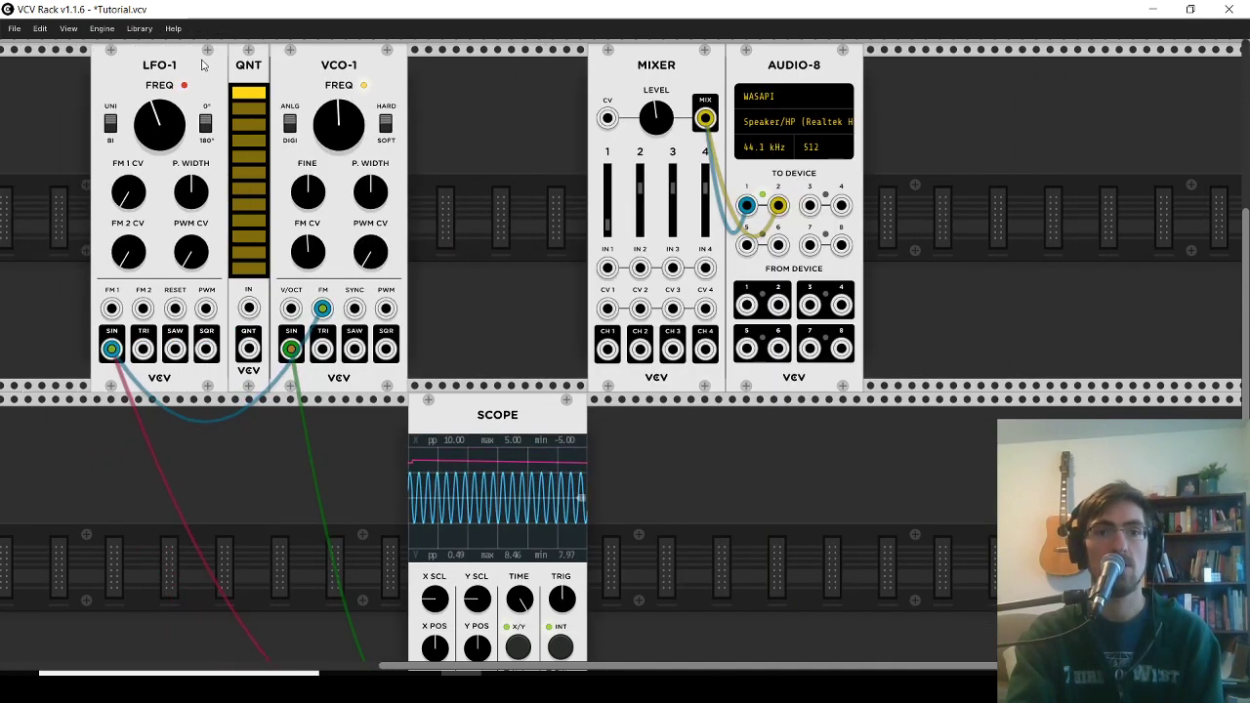
- Limit the QNT quantizer to five notes, enabling only the first, fourth, sixth, eighth and tenth from the top
{"action": "left_click", "coordinate": [262, 98]}
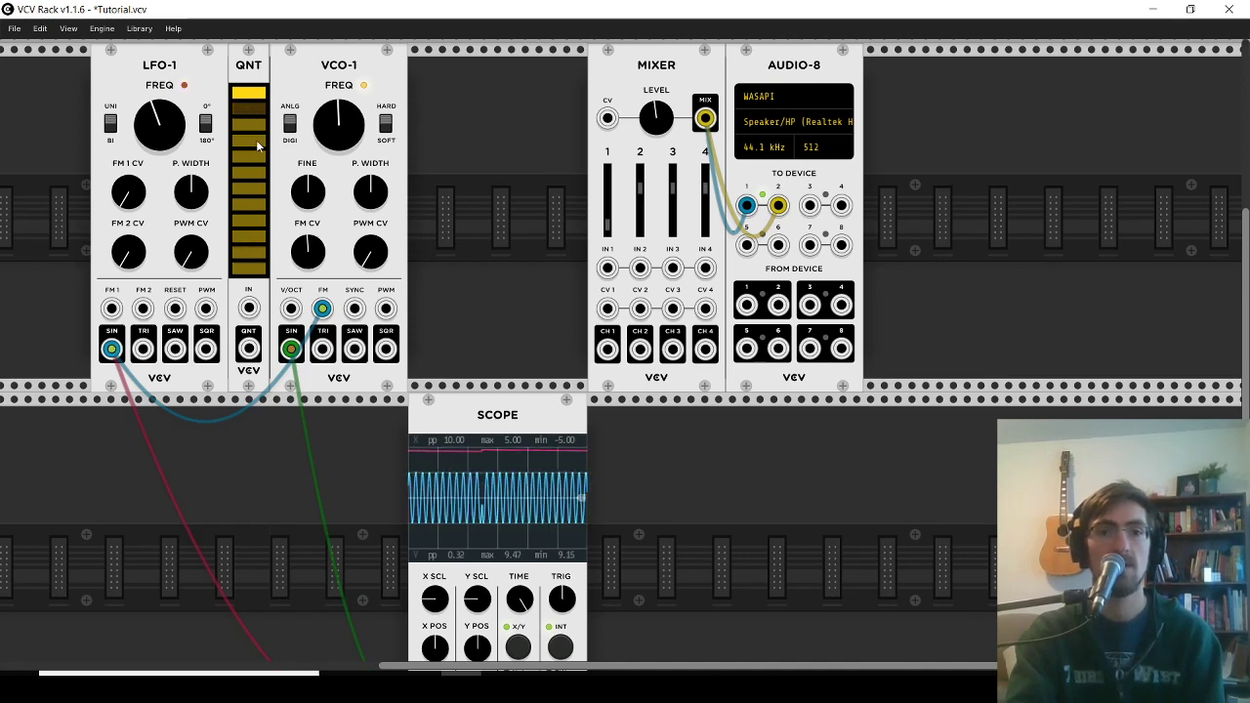
{"action": "left_click", "coordinate": [254, 108]}
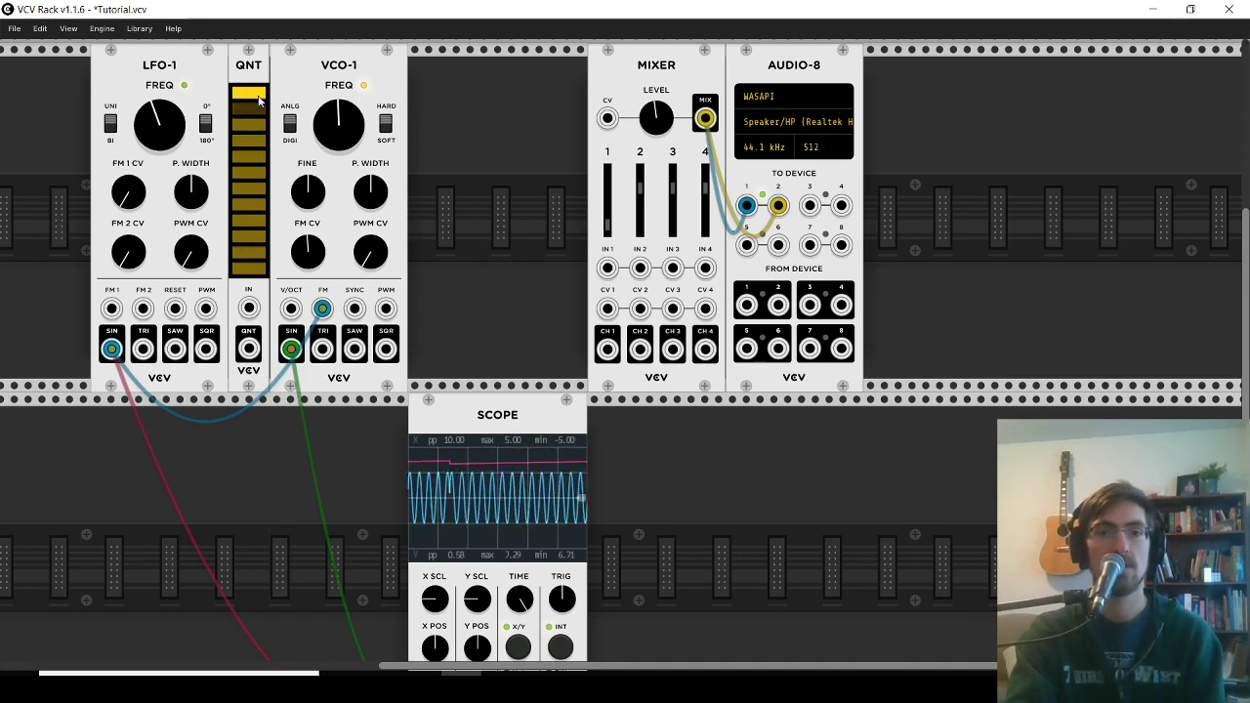
{"action": "left_click", "coordinate": [251, 124]}
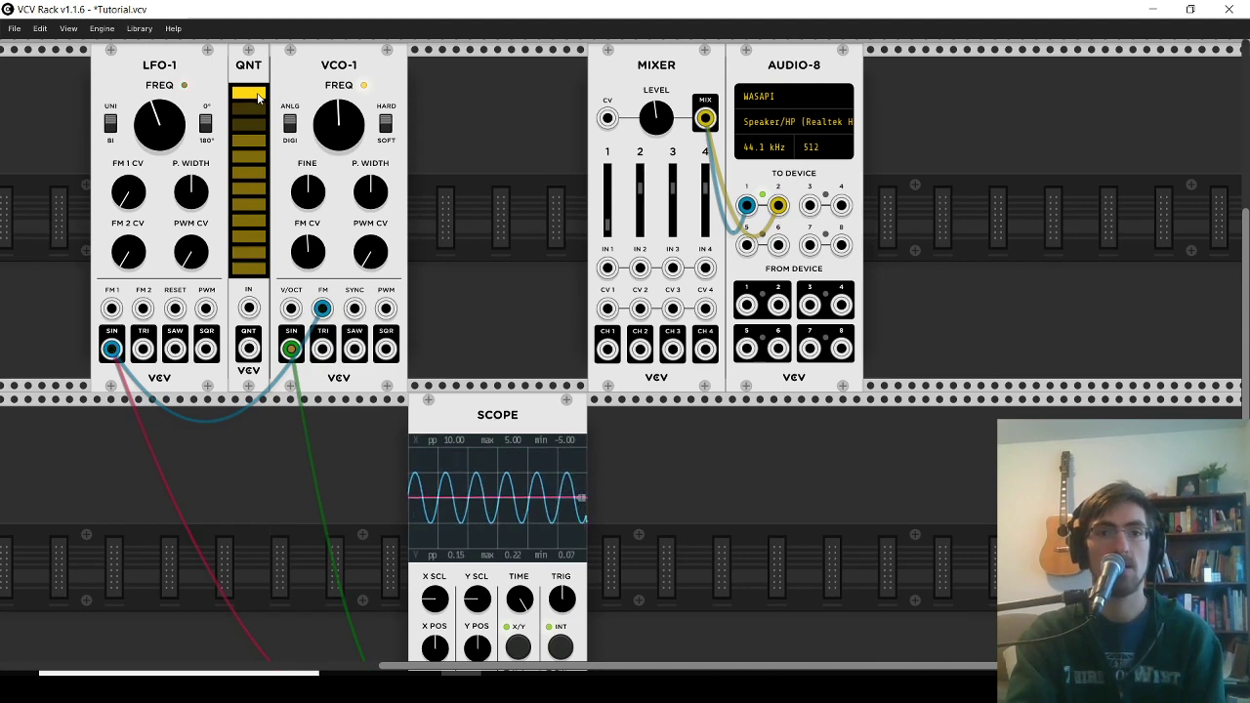
{"action": "left_click", "coordinate": [251, 193]}
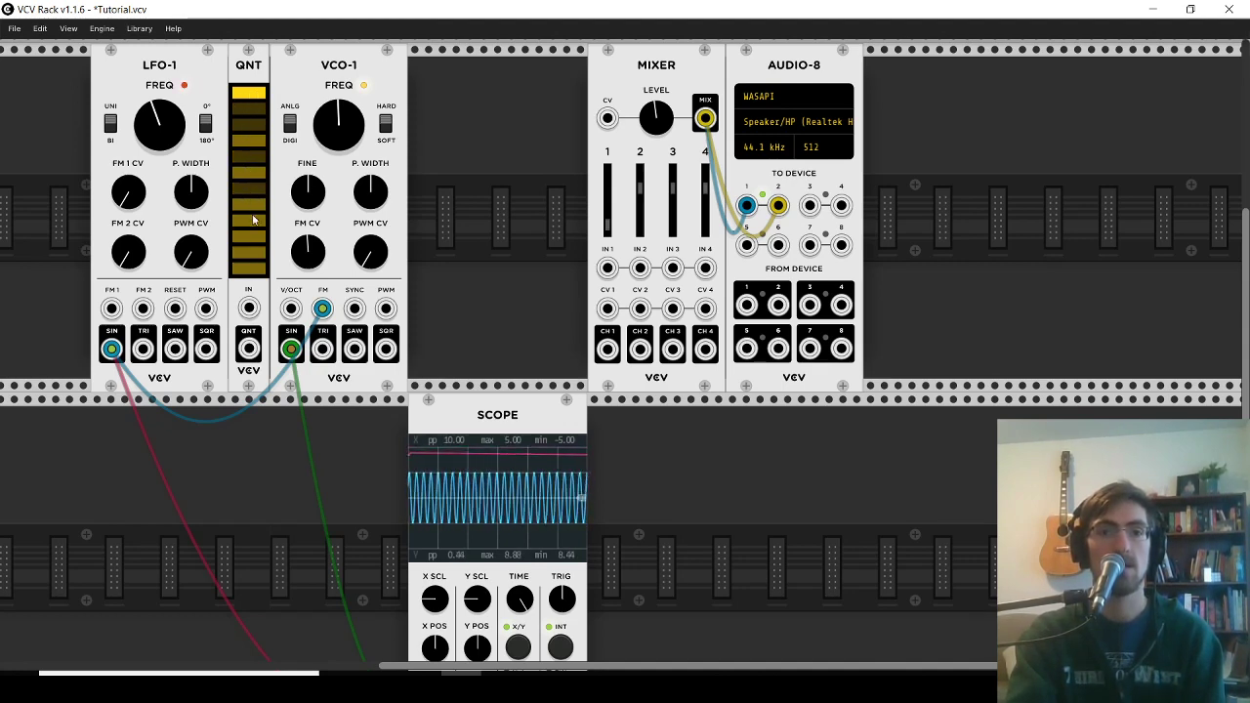
{"action": "left_click", "coordinate": [252, 268]}
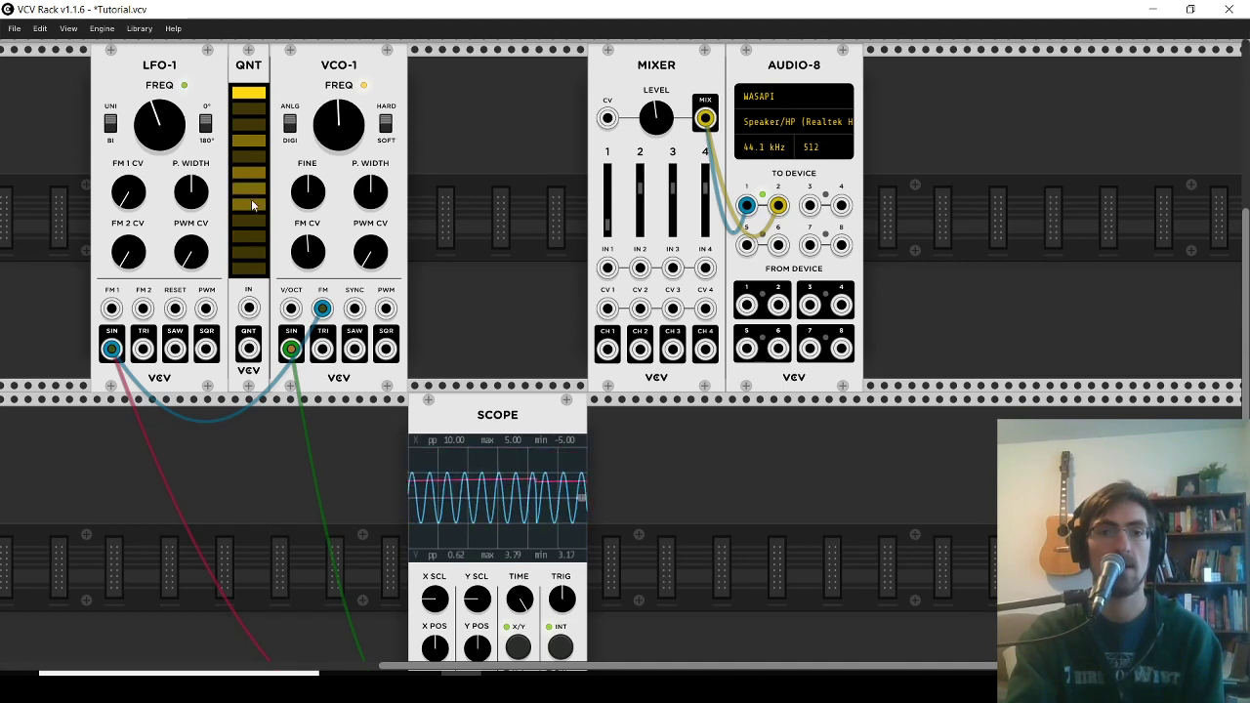
{"action": "left_click", "coordinate": [250, 189]}
{"action": "left_click", "coordinate": [247, 236]}
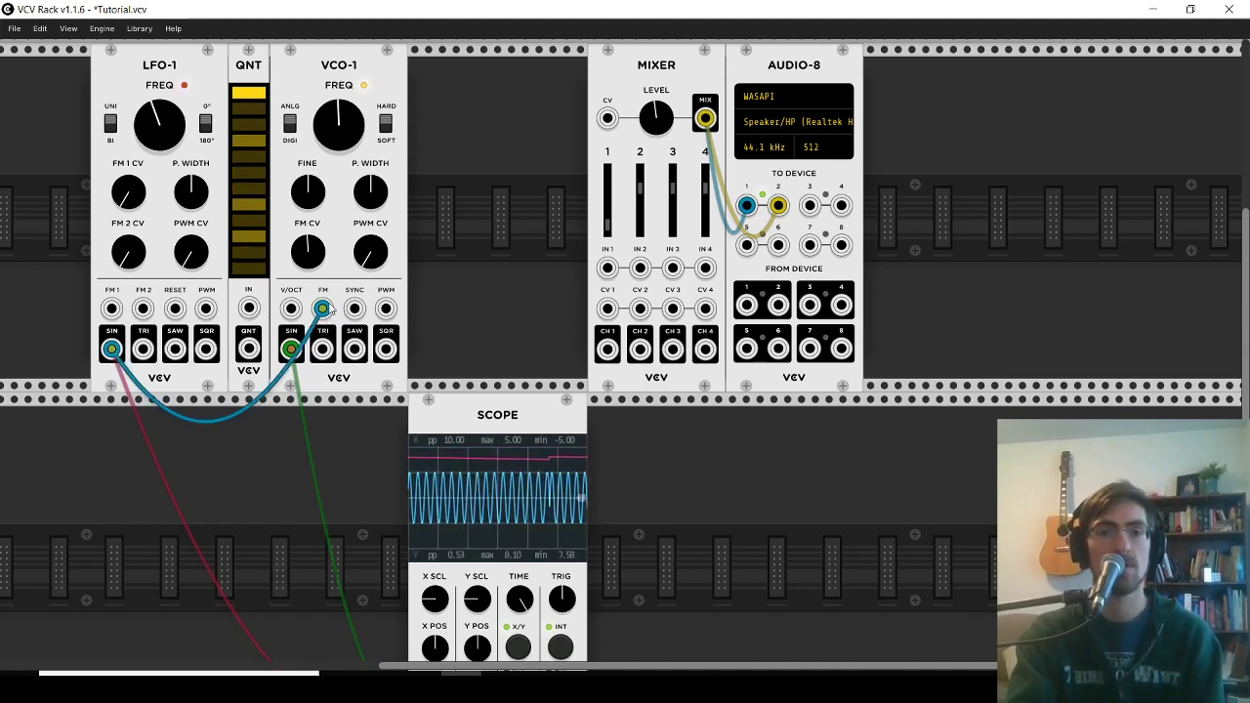
- Route LFO-1's sine through QNT into VCO-1's V/OCT input with a slower LFO-1, and connect VCO-1's sine to mixer IN 1
{"action": "left_click_drag", "start_coordinate": [323, 309], "coordinate": [249, 309]}
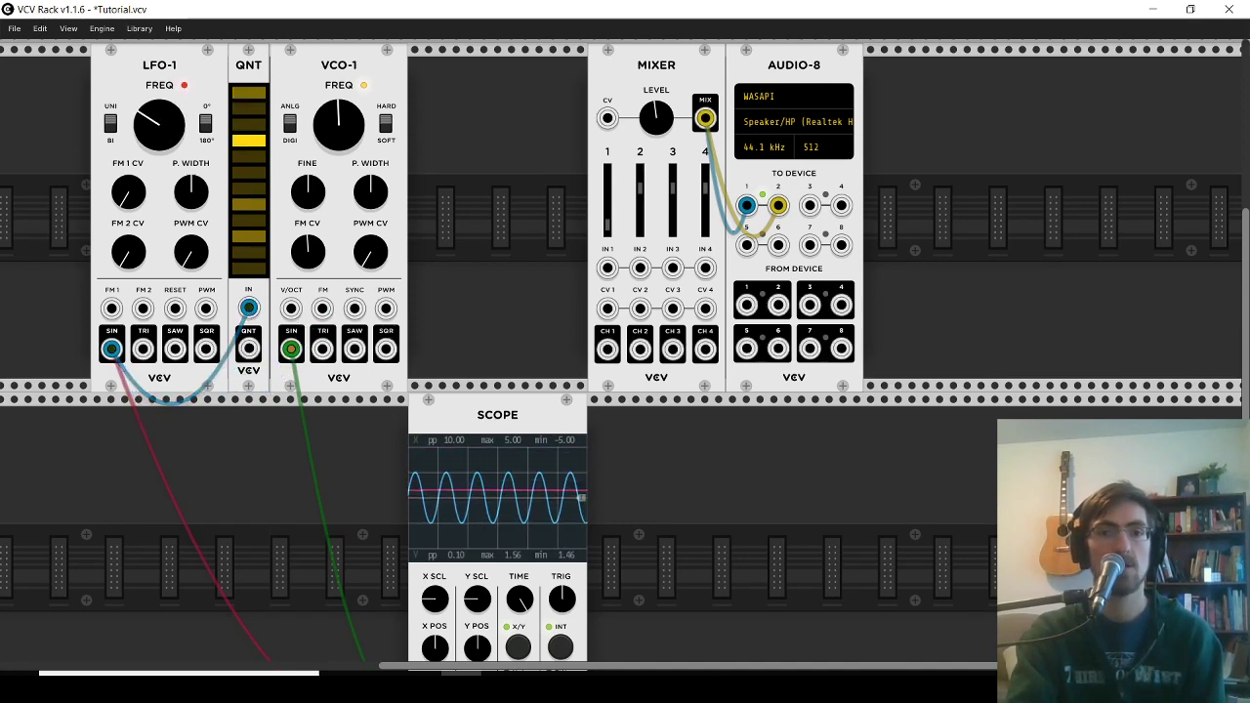
{"action": "left_click_drag", "start_coordinate": [153, 118], "coordinate": [153, 137]}
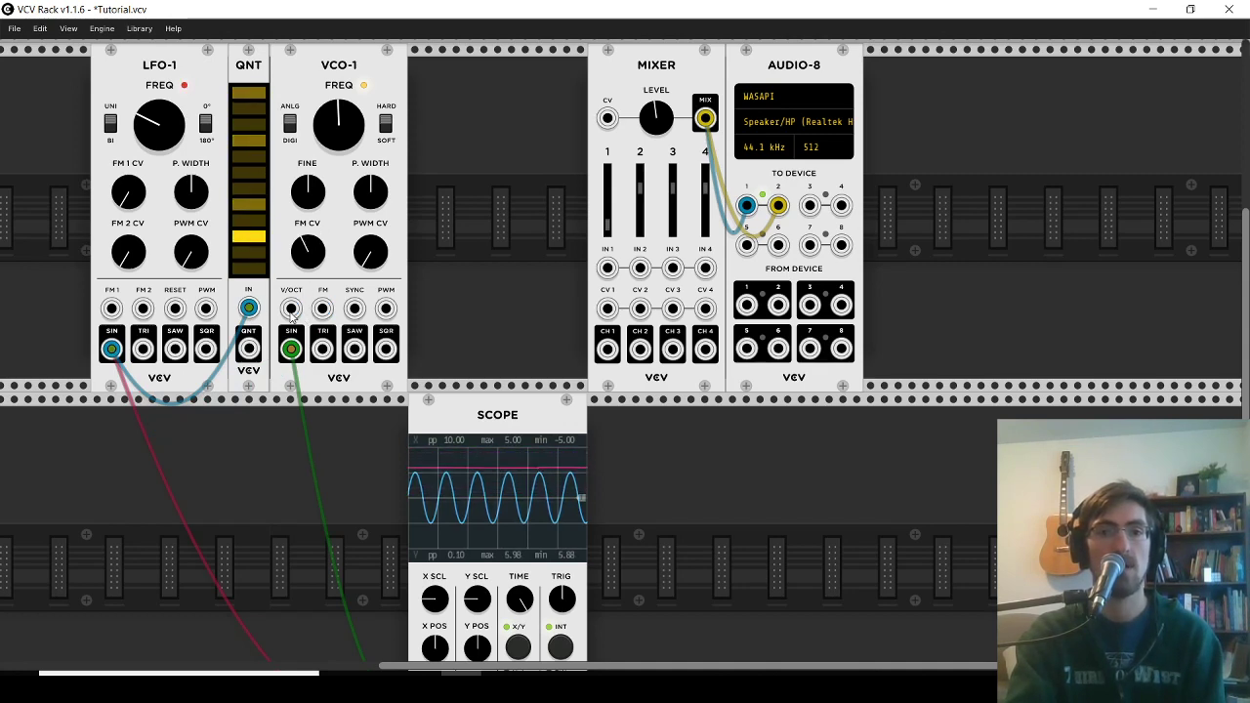
{"action": "left_click_drag", "start_coordinate": [290, 309], "coordinate": [248, 348]}
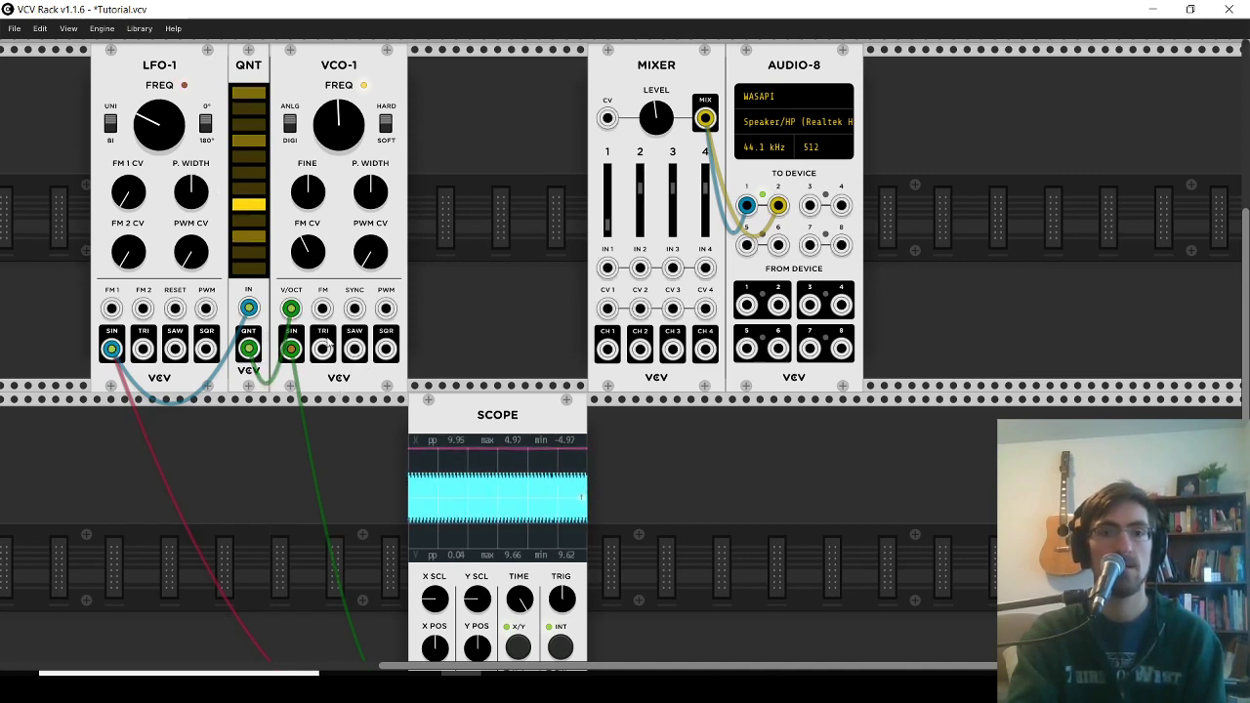
{"action": "mouse_move", "coordinate": [607, 268]}
{"action": "left_mouse_down"}
{"action": "mouse_move", "coordinate": [510, 316]}
{"action": "mouse_move", "coordinate": [337, 354]}
{"action": "mouse_move", "coordinate": [291, 349]}
{"action": "left_mouse_up"}
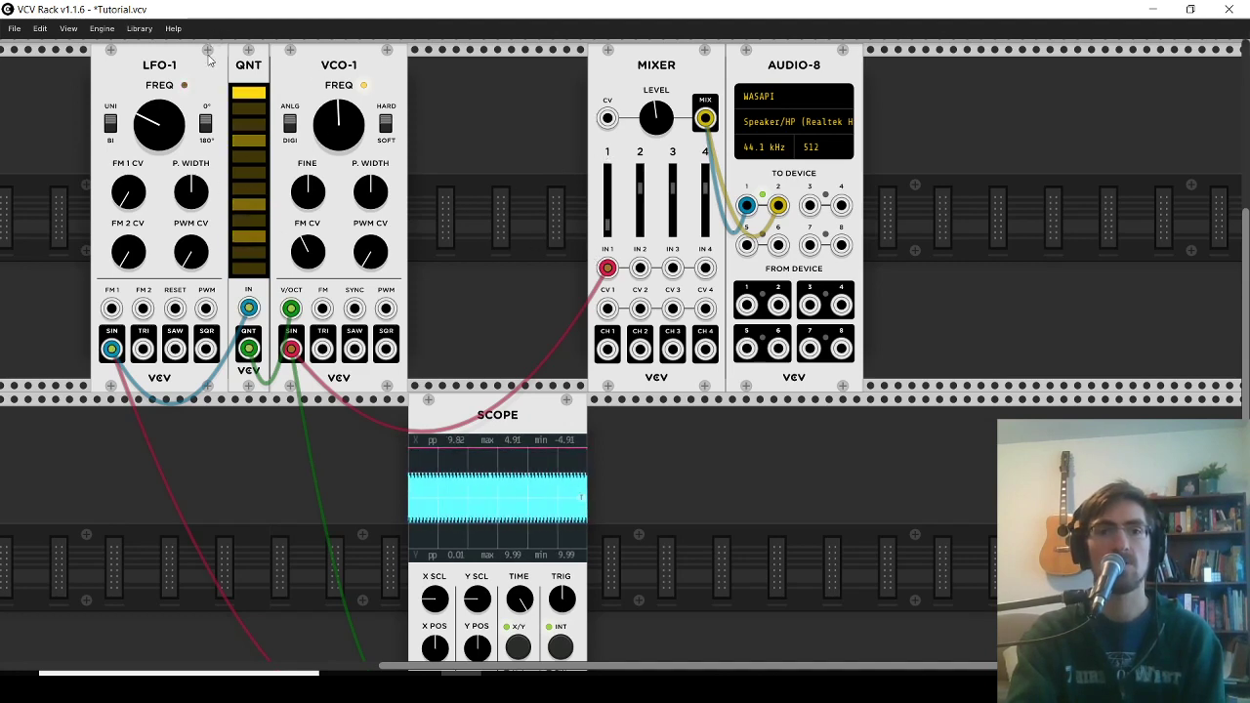
- Insert a VCV VCA-1 between LFO-1 and QNT, moving LFO-1 aside to make room and closing the gap
{"action": "left_click_drag", "start_coordinate": [208, 61], "coordinate": [166, 82]}
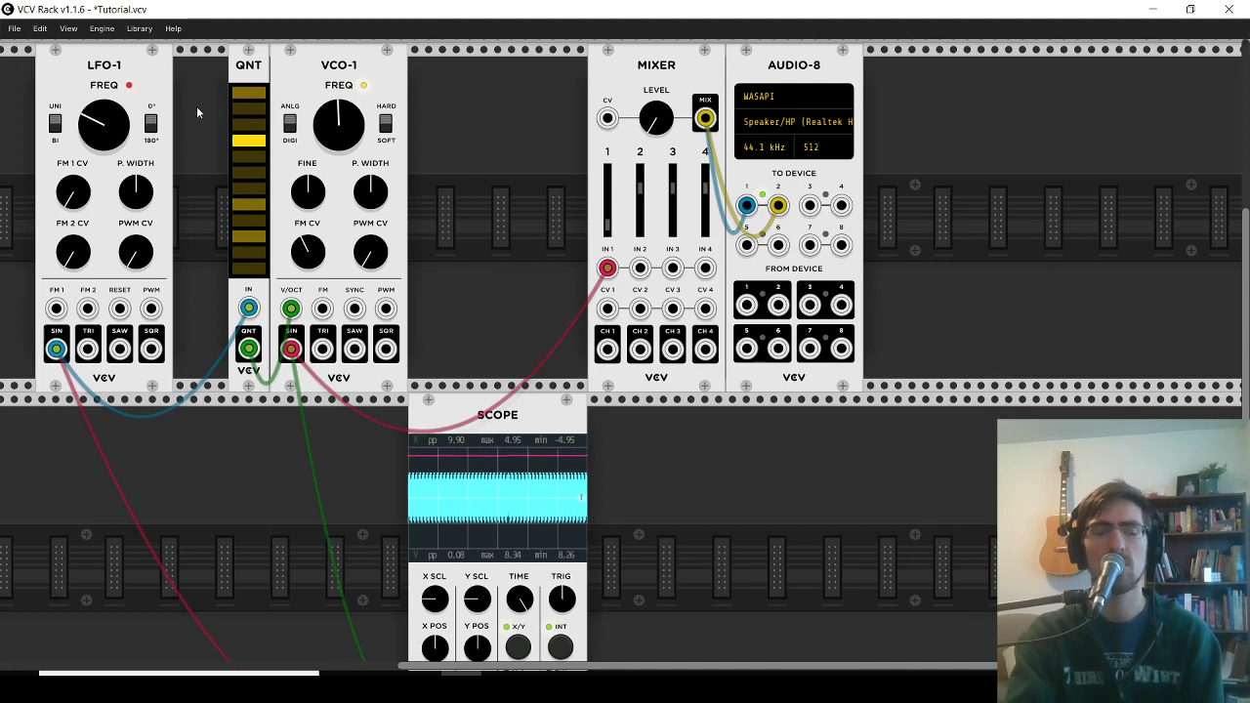
{"action": "right_click", "coordinate": [193, 101]}
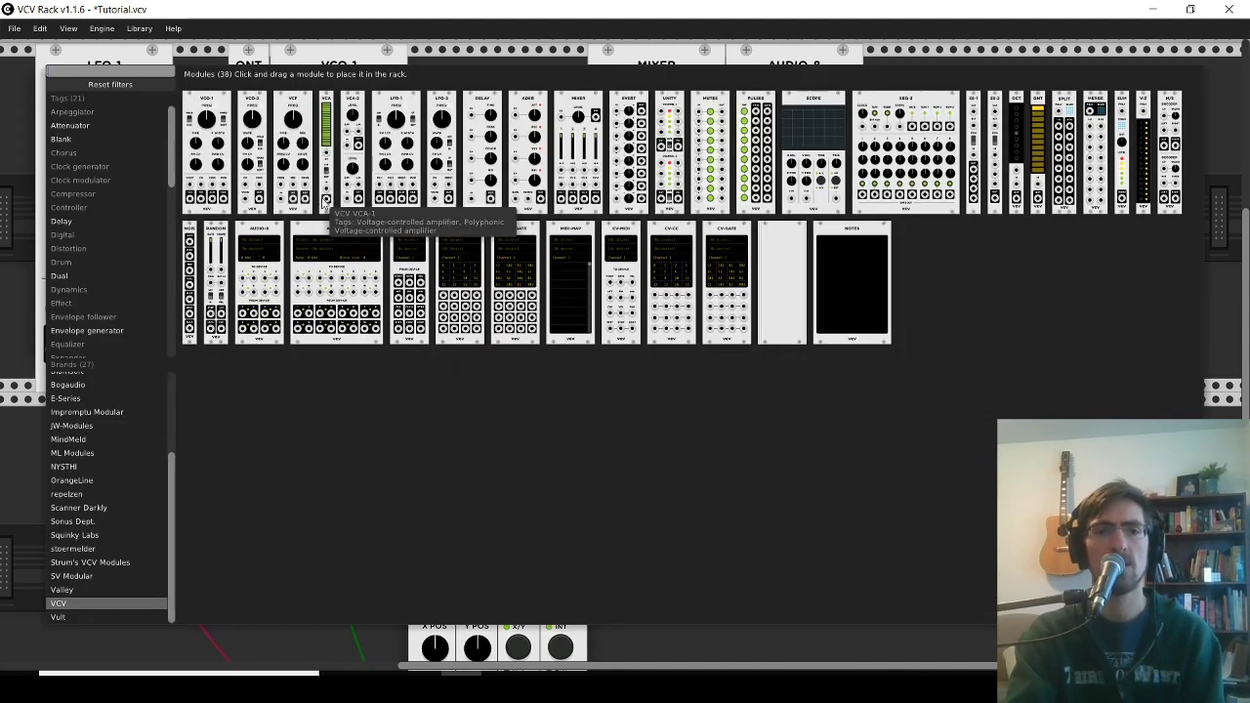
{"action": "left_click_drag", "start_coordinate": [329, 207], "coordinate": [253, 159]}
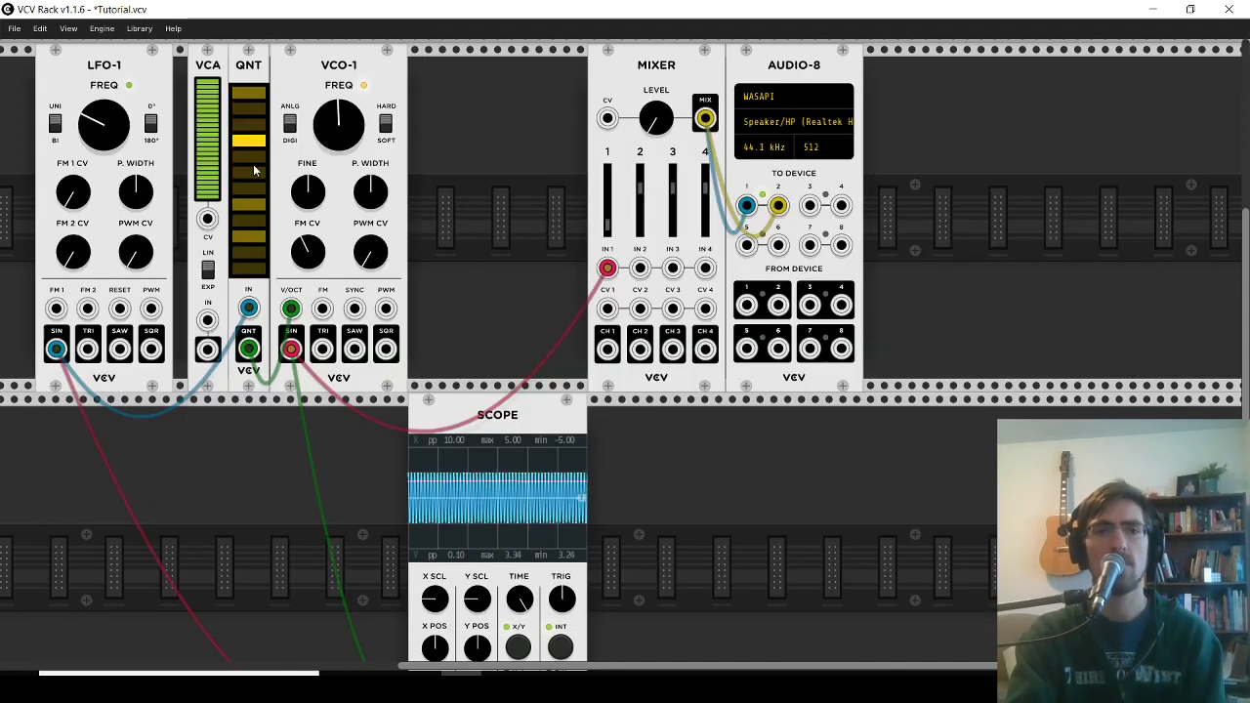
{"action": "left_click_drag", "start_coordinate": [134, 64], "coordinate": [210, 81]}
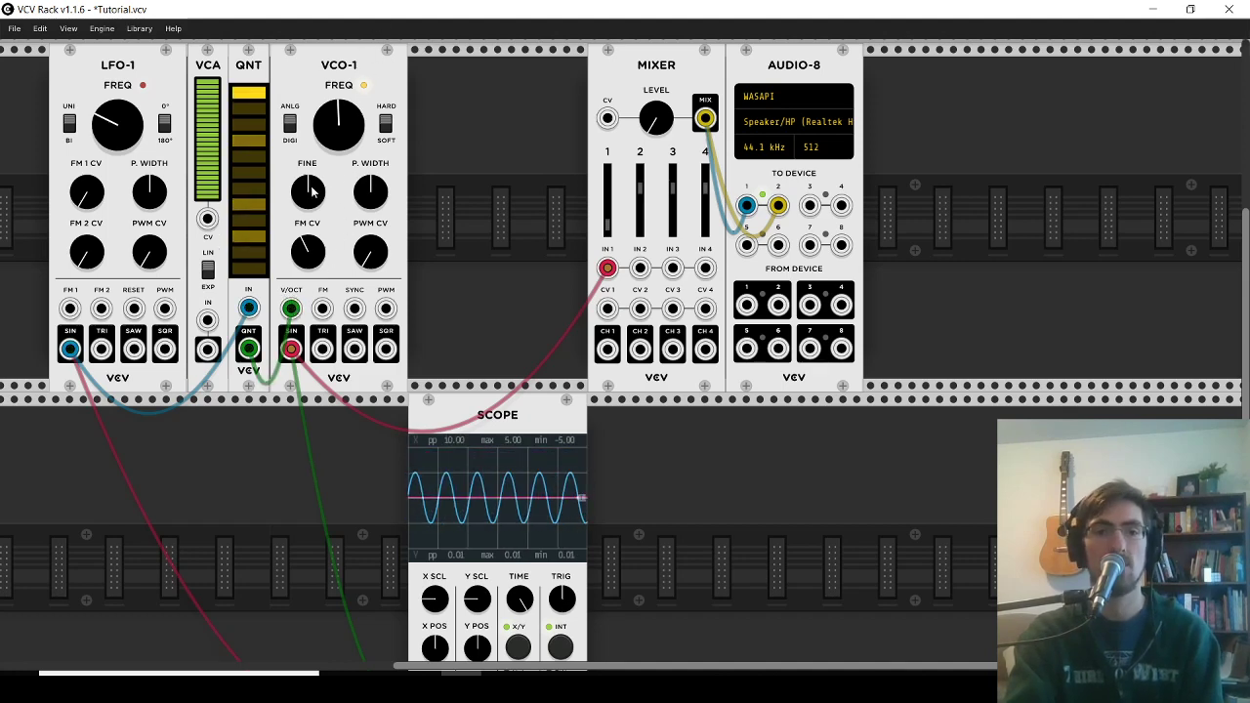
- Route LFO-1's sine through the VCA at about a fifth of full level into QNT's IN, and display the VCA output on scope Y IN
{"action": "left_click_drag", "start_coordinate": [249, 308], "coordinate": [207, 320]}
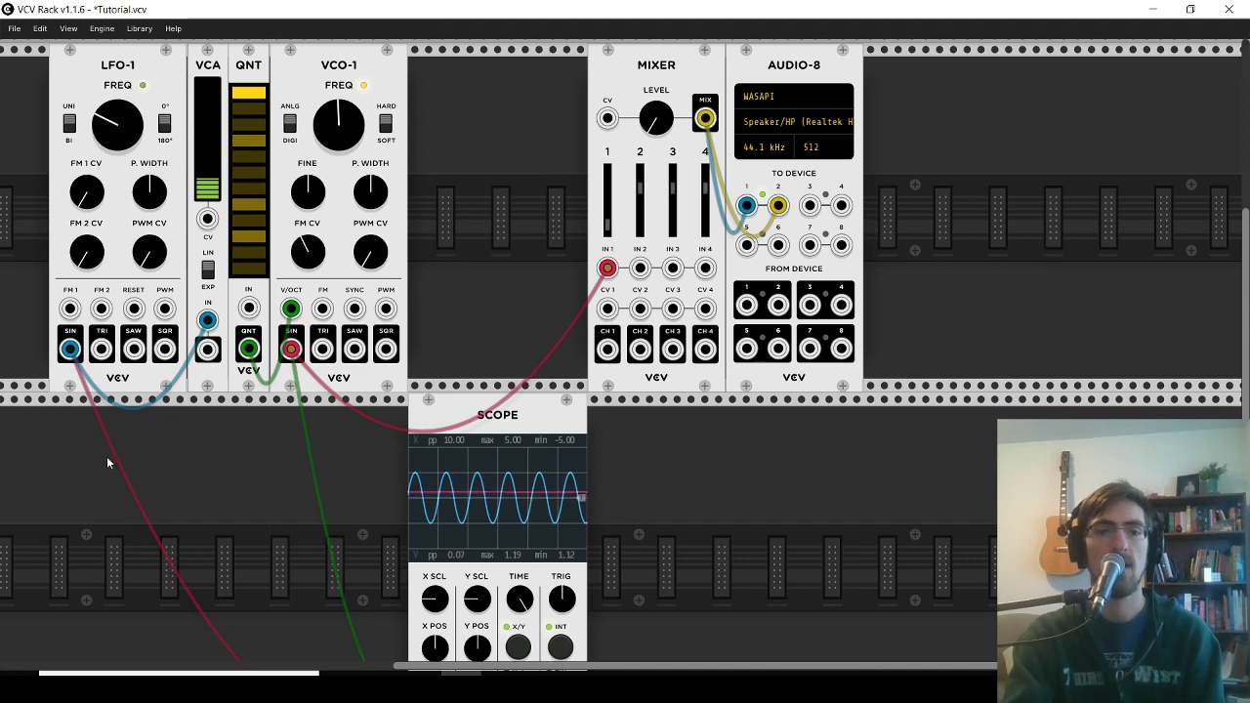
{"action": "scroll", "coordinate": [127, 308], "scroll_direction": "down", "scroll_amount": 1}
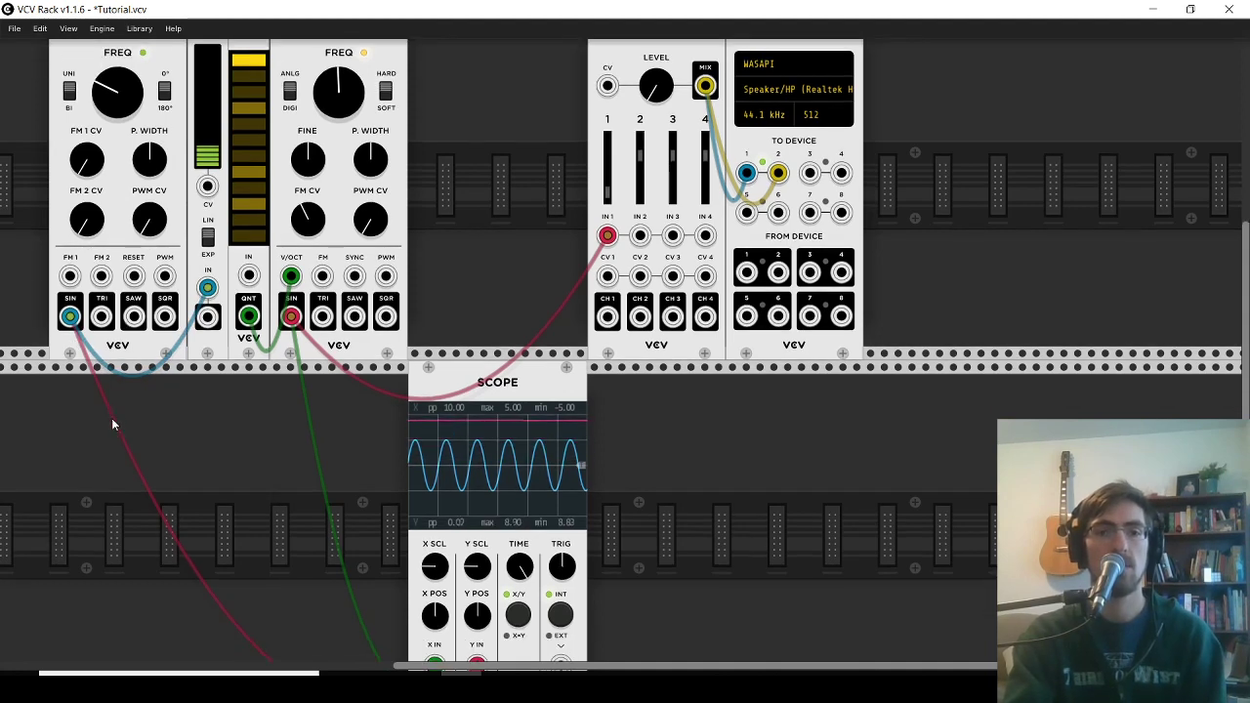
{"action": "scroll", "coordinate": [215, 474], "scroll_direction": "down", "scroll_amount": 3}
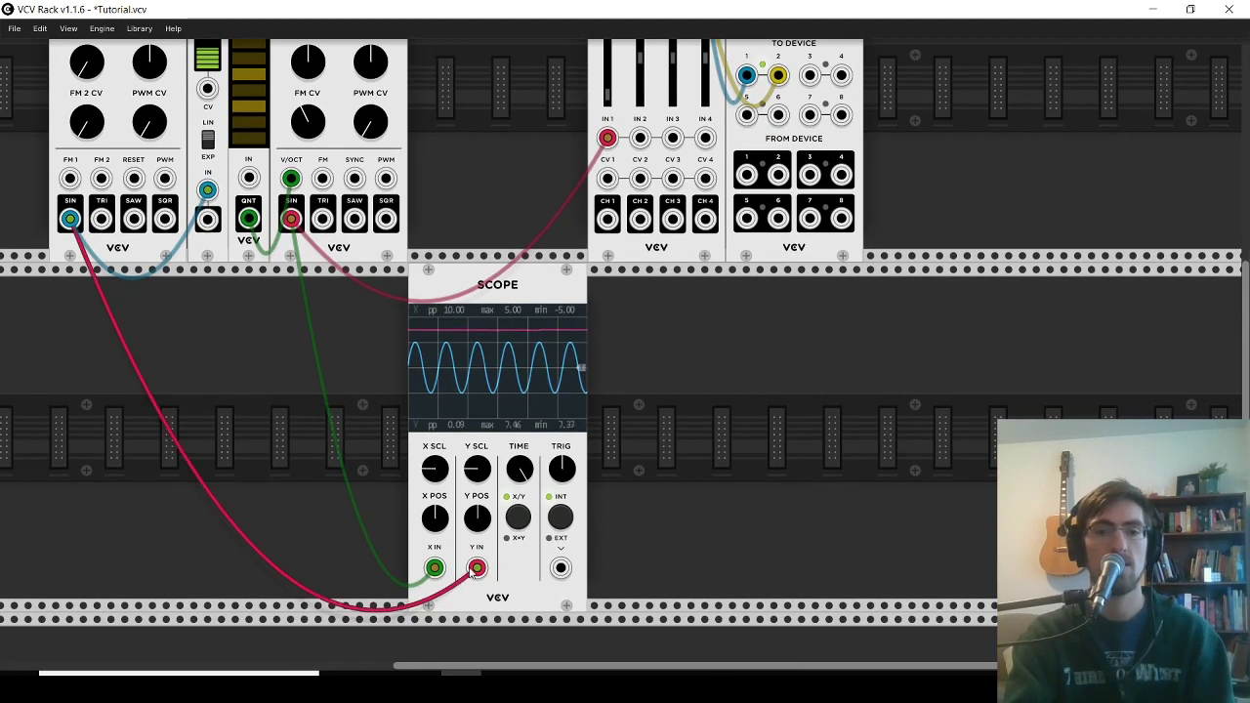
{"action": "right_click", "coordinate": [478, 568]}
{"action": "left_click_drag", "start_coordinate": [477, 569], "coordinate": [207, 219]}
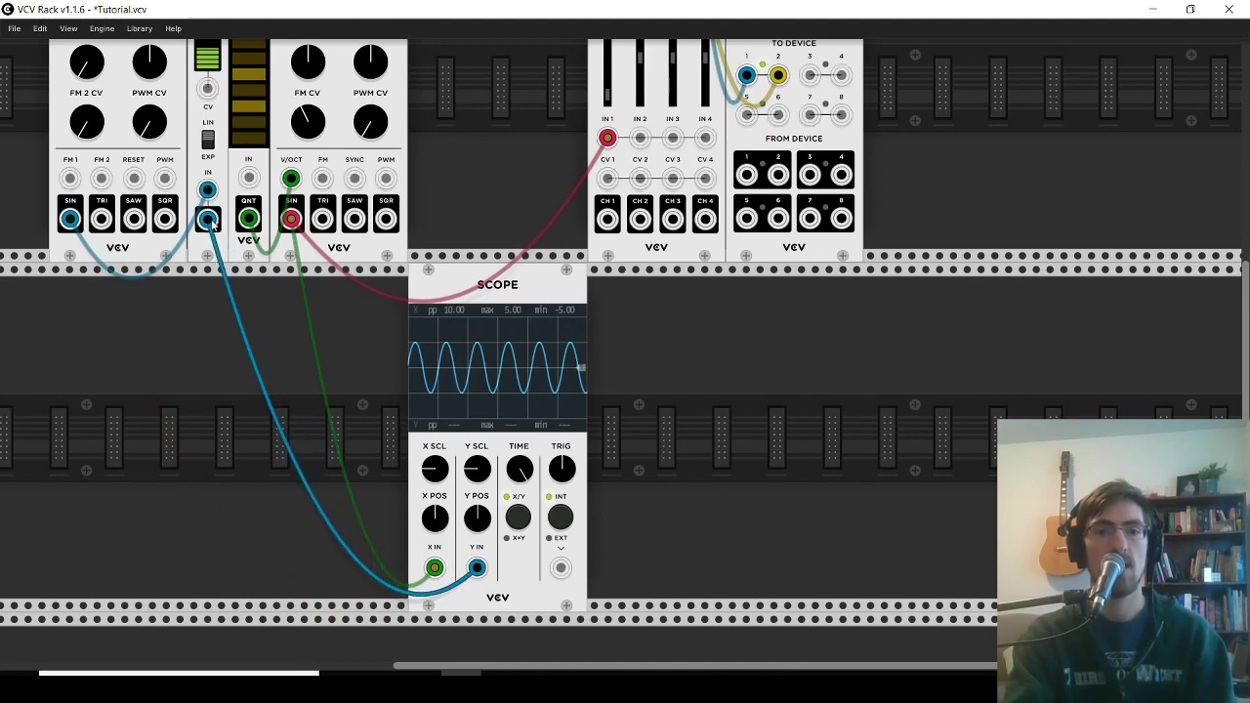
{"action": "scroll", "coordinate": [209, 283], "scroll_direction": "up", "scroll_amount": 4}
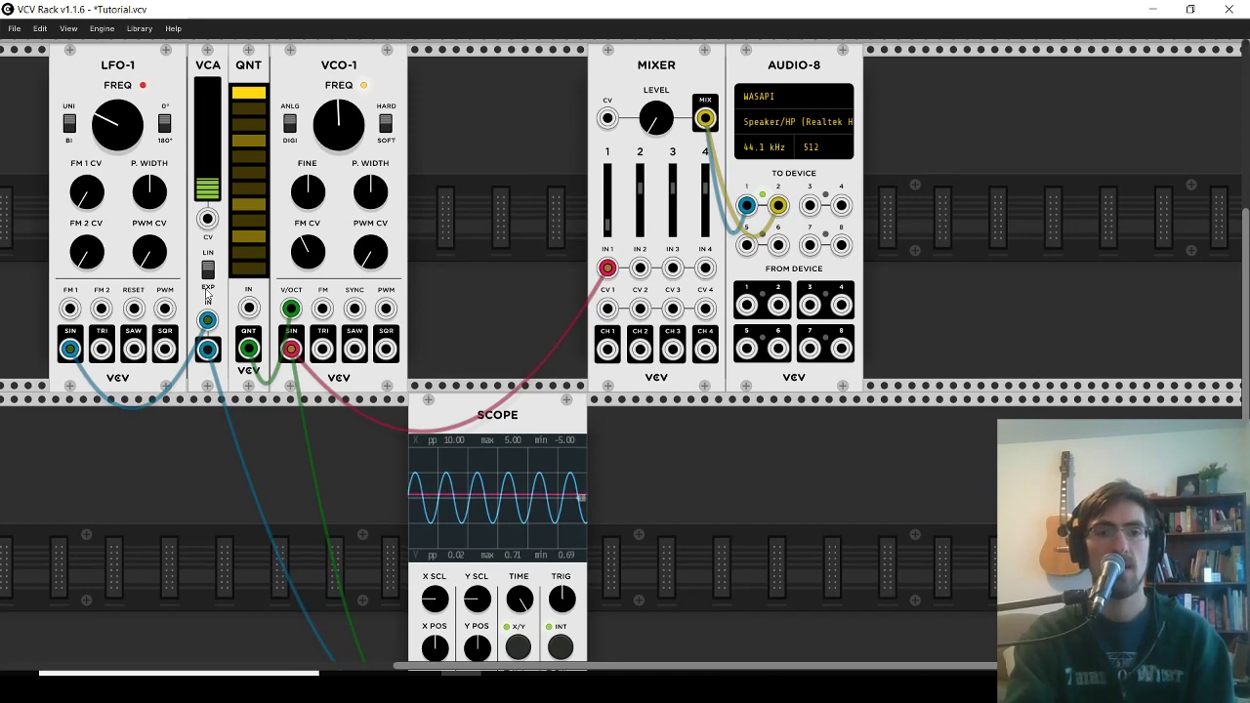
{"action": "left_click_drag", "start_coordinate": [208, 349], "coordinate": [249, 309]}
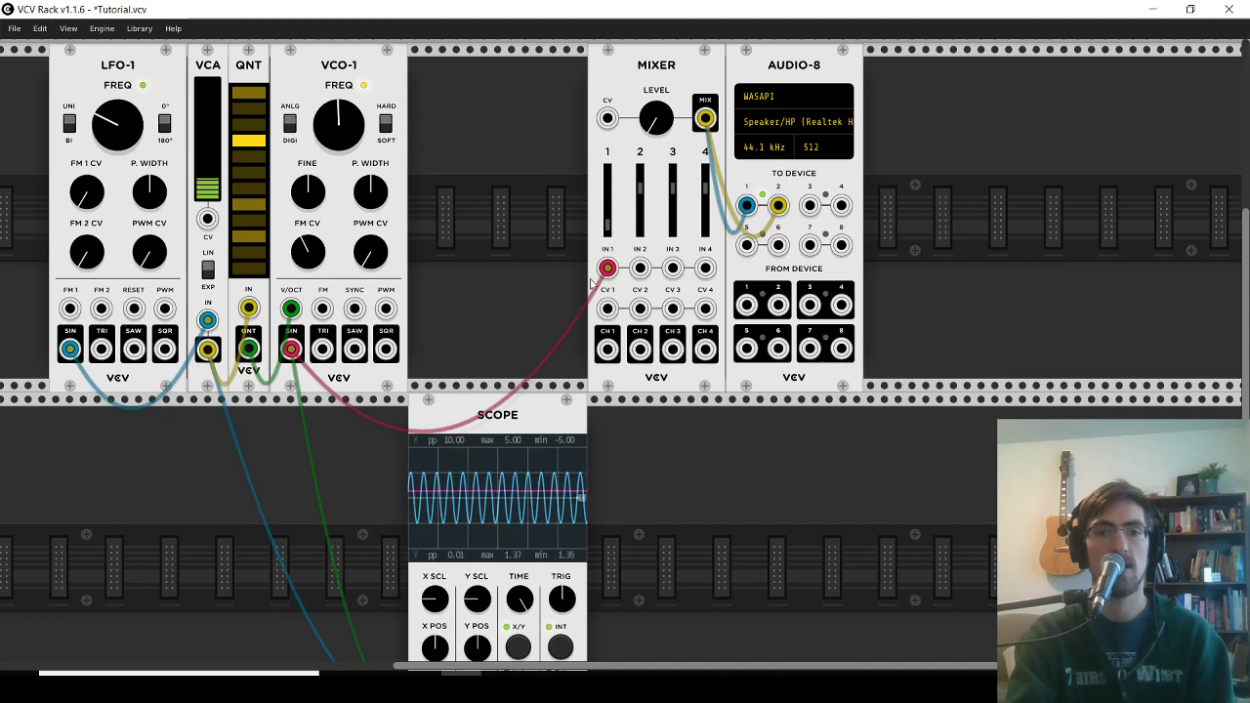
- Audition the quantized pitch with the mixer level raised, LFO-1 faster and only QNT's first and seventh notes enabled, and unplug mixer IN 1
{"action": "left_click_drag", "start_coordinate": [656, 118], "coordinate": [656, 162]}
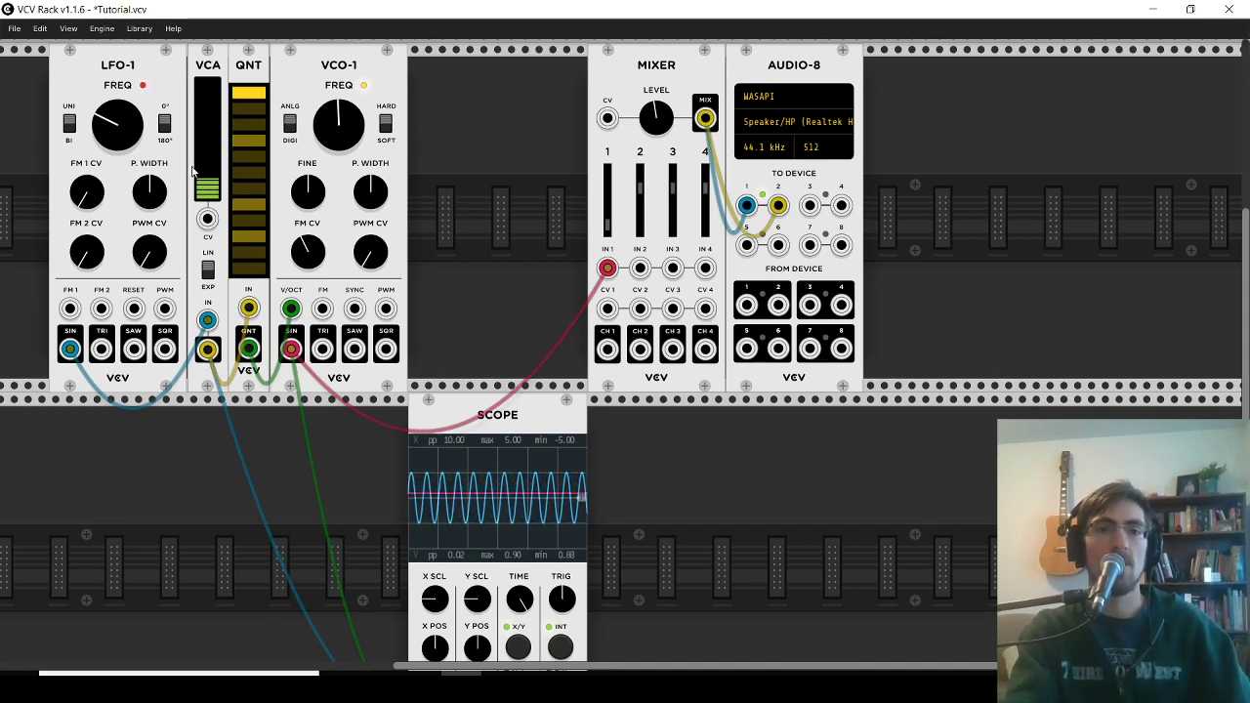
{"action": "left_click_drag", "start_coordinate": [117, 125], "coordinate": [118, 94]}
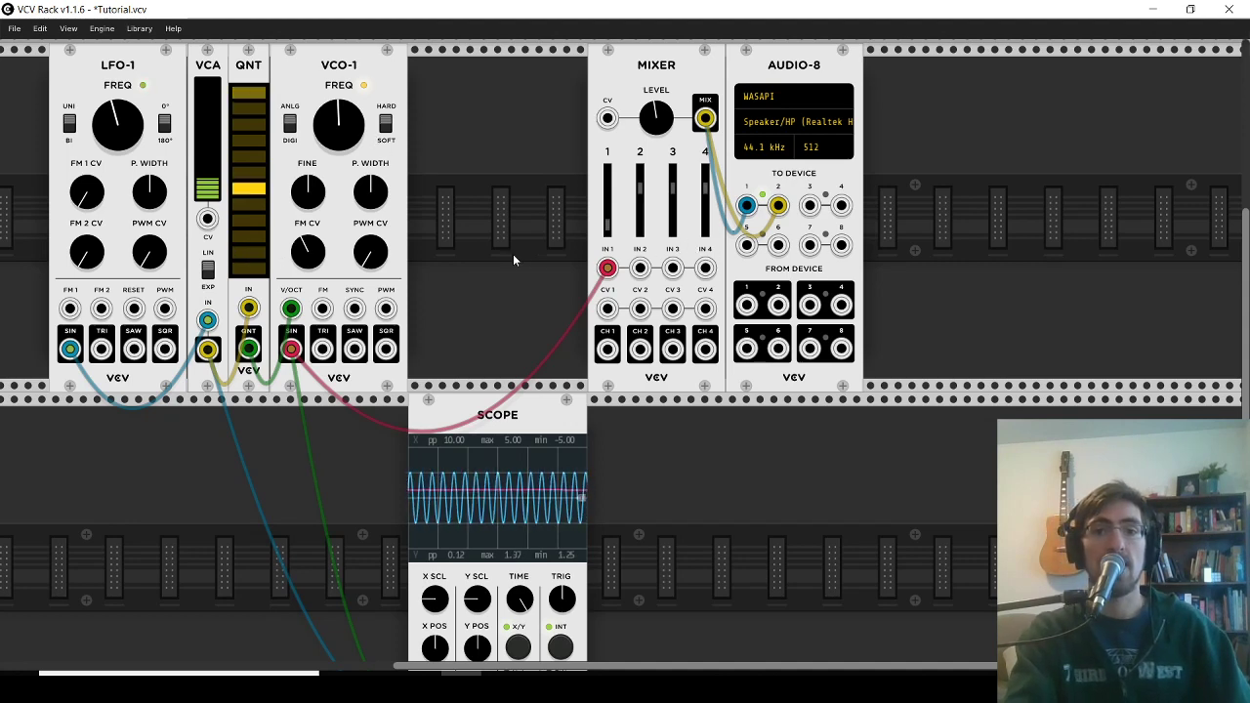
{"action": "left_click_drag", "start_coordinate": [607, 267], "coordinate": [502, 282]}
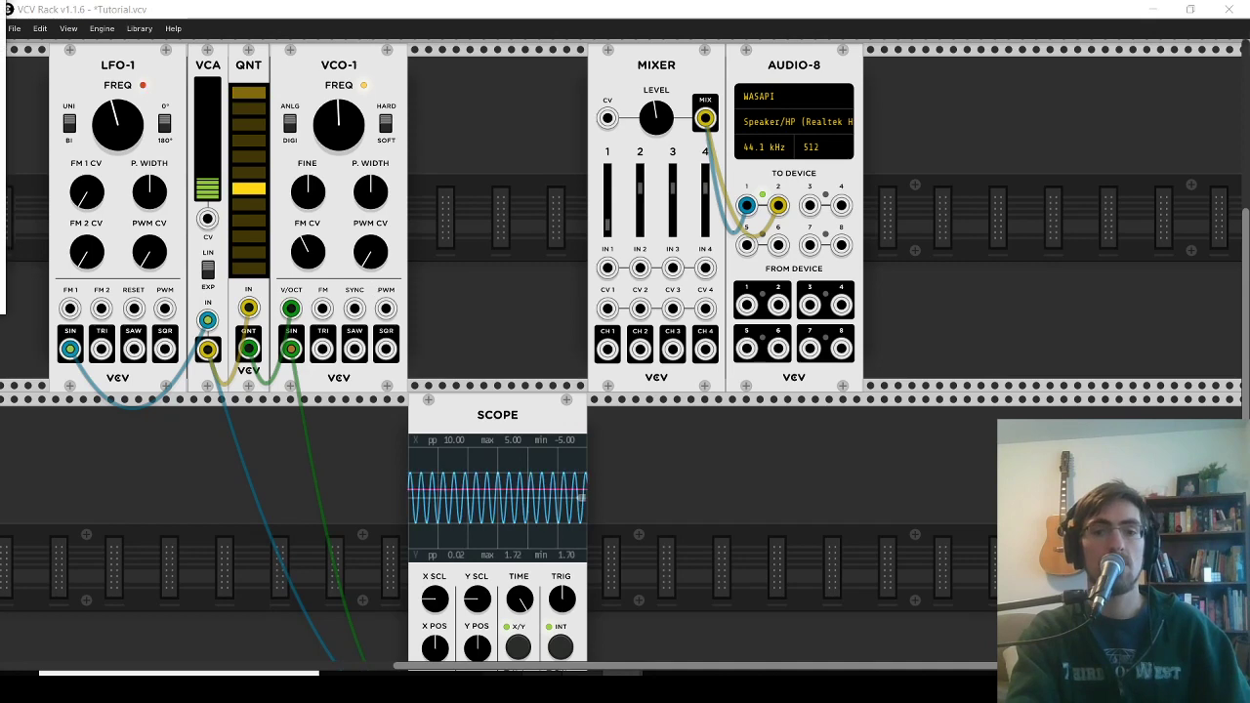
- Switch to Chrome and look over the VCV Rack home page's download link and module previews
{"action": "mouse_move", "coordinate": [622, 687]}
{"action": "left_click", "coordinate": [524, 625]}
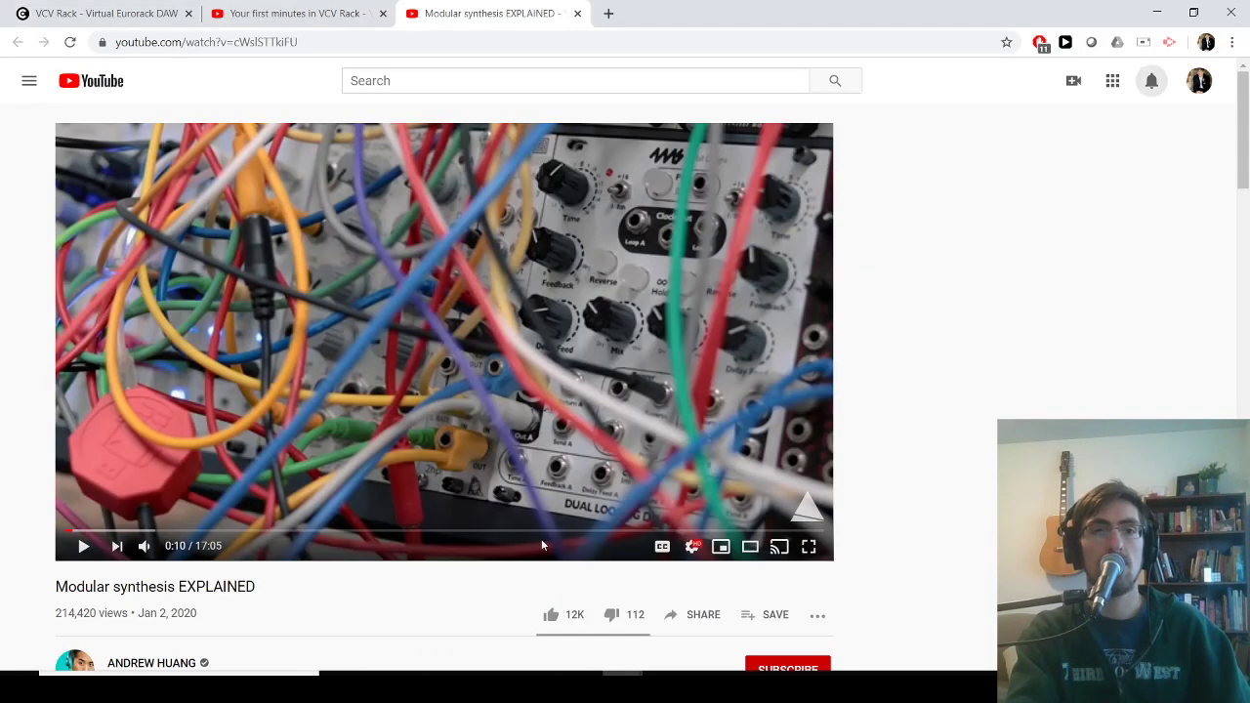
{"action": "left_click", "coordinate": [122, 13]}
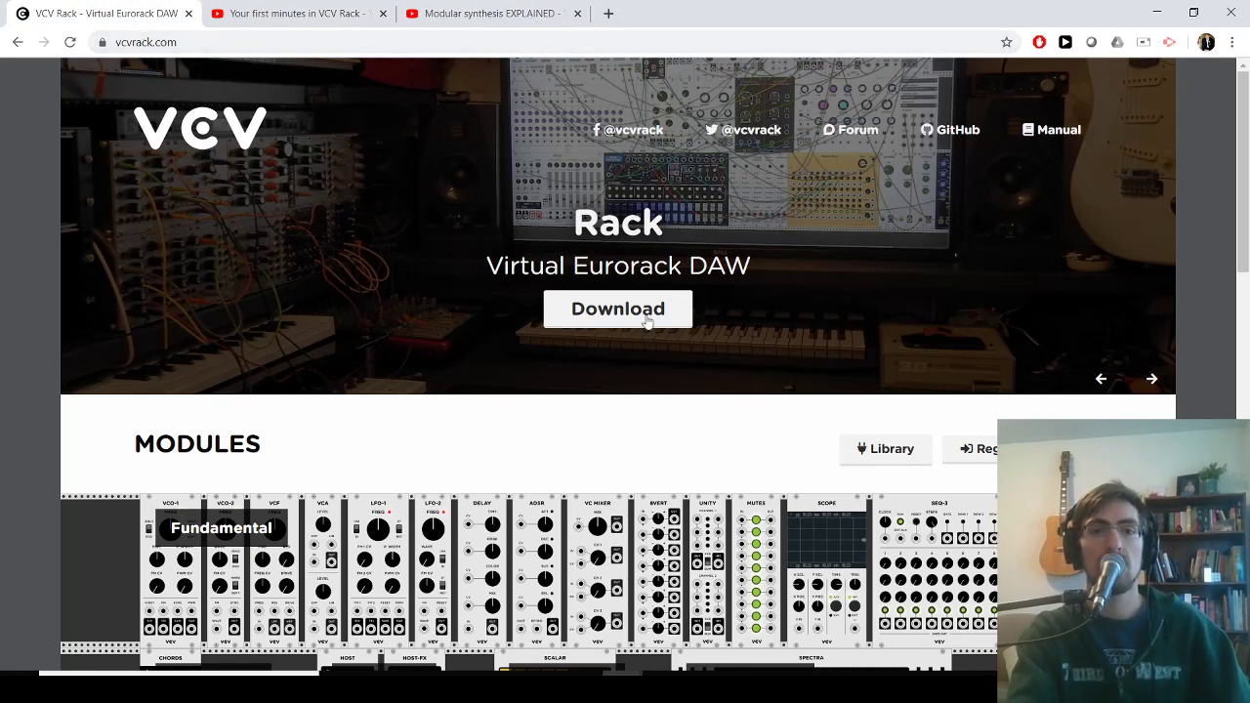
{"action": "scroll", "coordinate": [644, 304], "scroll_direction": "down", "scroll_amount": 3}
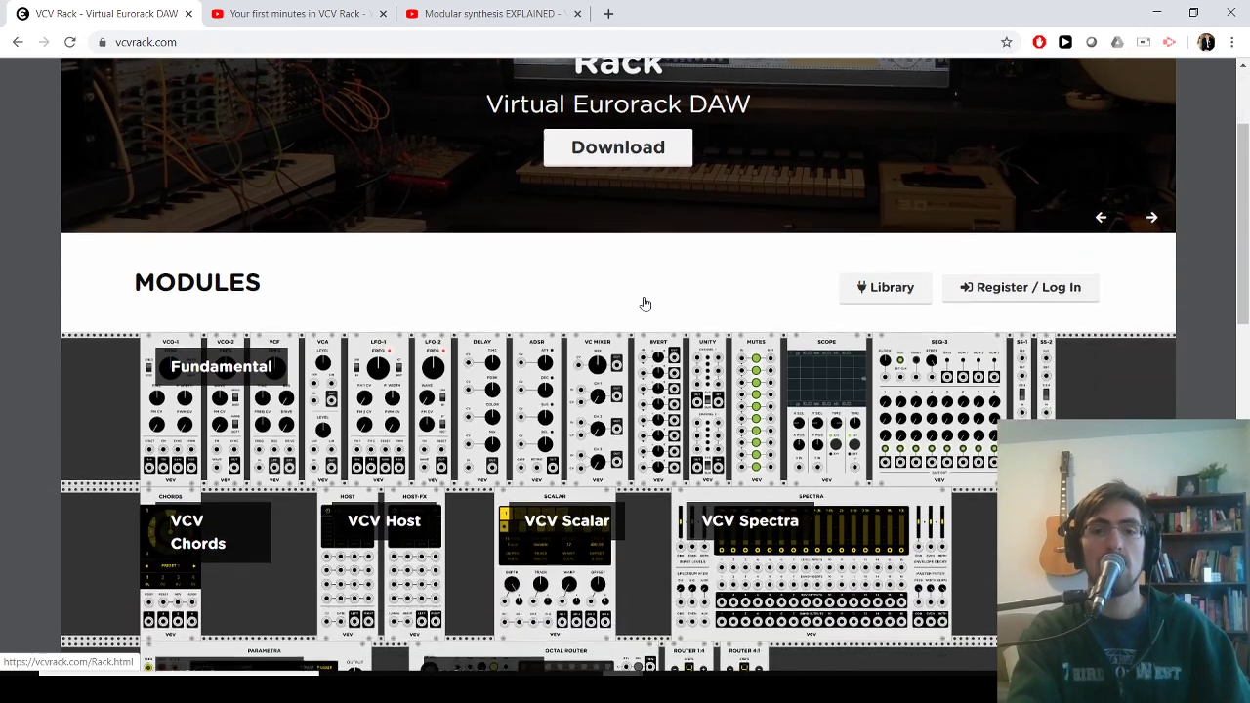
{"action": "scroll", "coordinate": [559, 301], "scroll_direction": "up", "scroll_amount": 3}
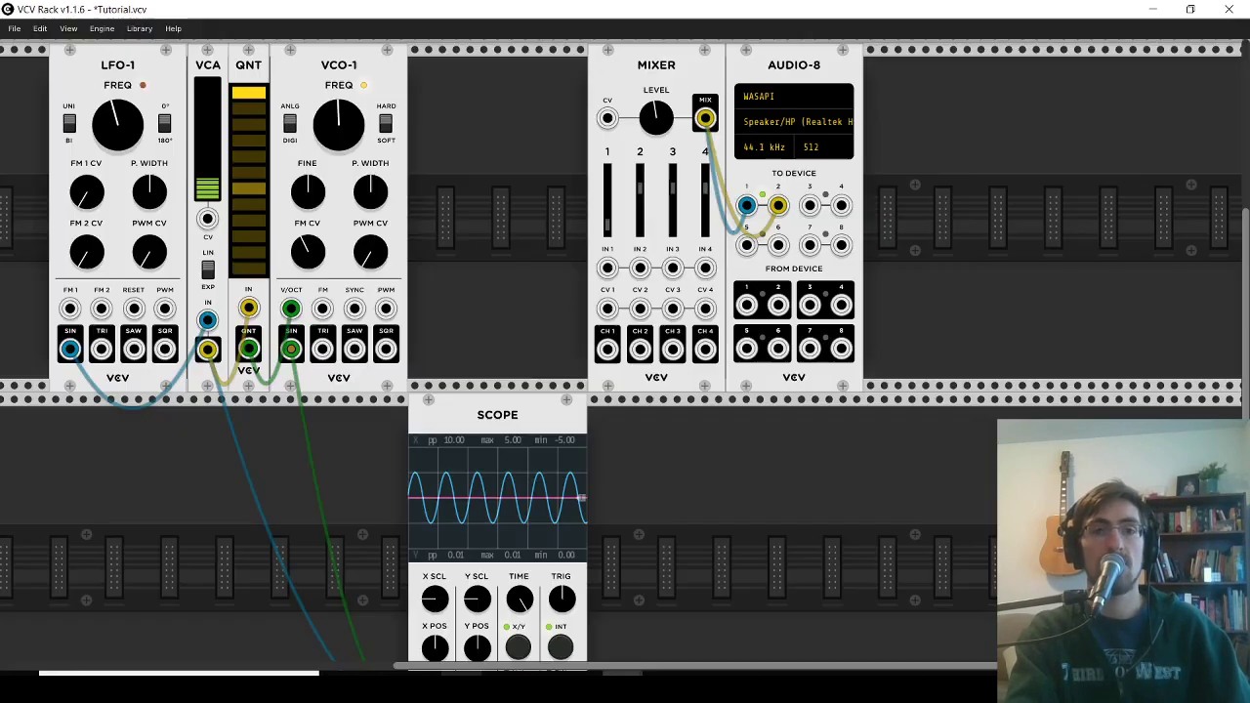
- Open the "orig template" patch in VCV Rack from the vcv folder, discarding the unsaved current patch
{"action": "left_click", "coordinate": [14, 29]}
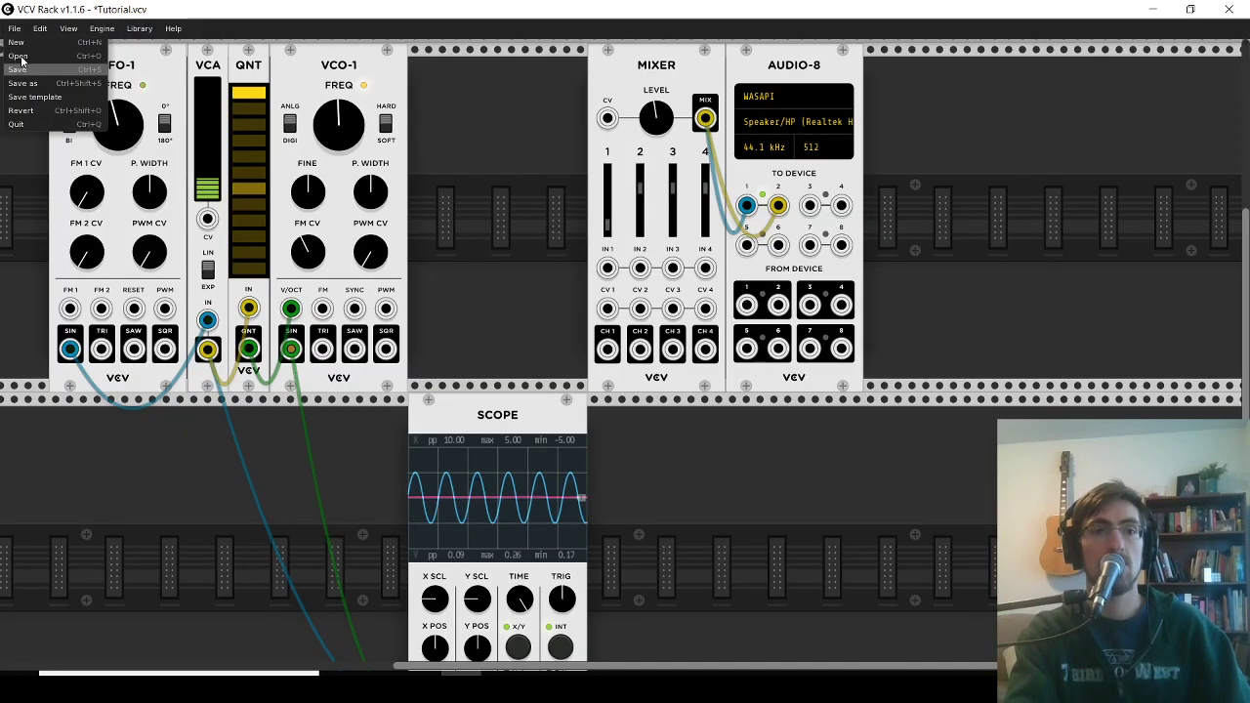
{"action": "left_click", "coordinate": [20, 56]}
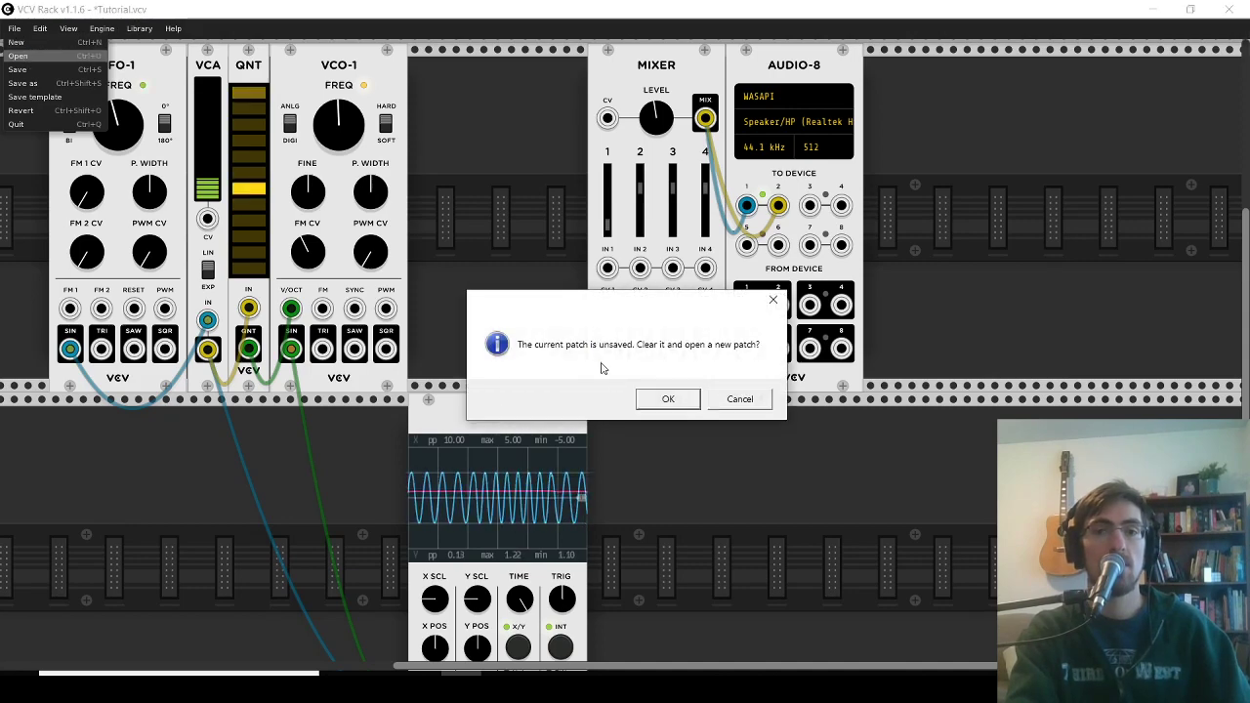
{"action": "left_click", "coordinate": [668, 398]}
{"action": "scroll", "coordinate": [272, 286], "scroll_direction": "down", "scroll_amount": 5}
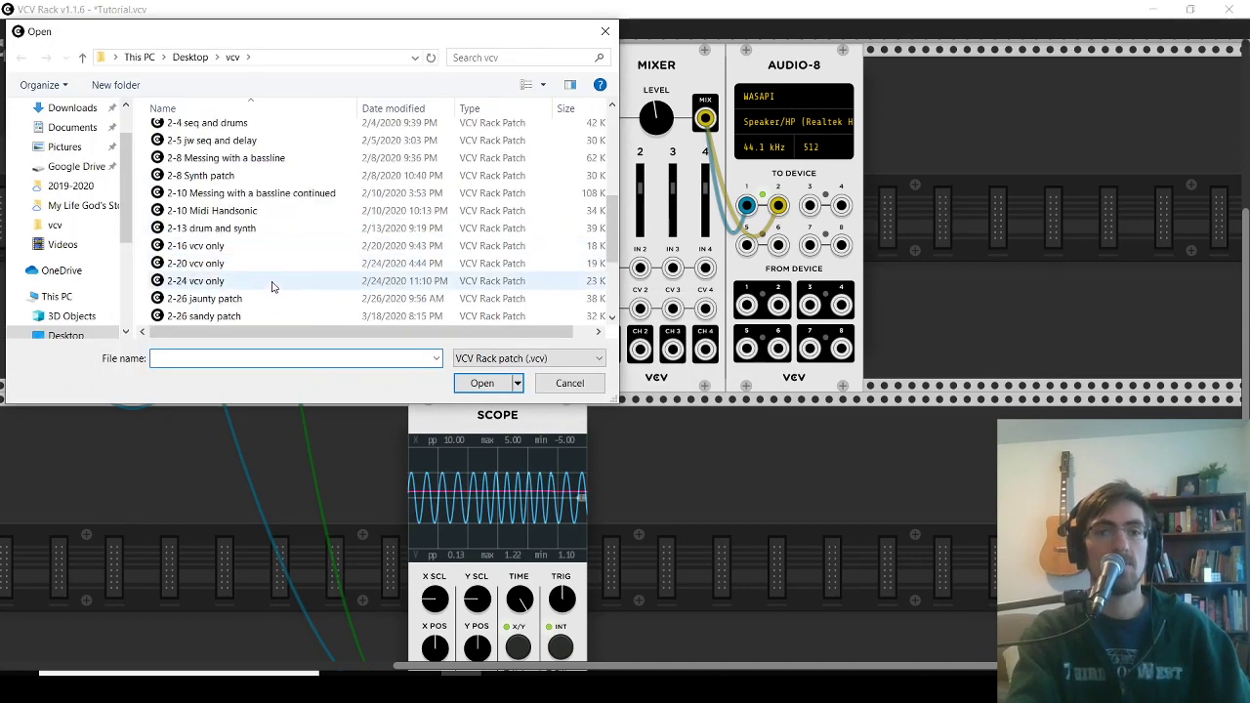
{"action": "scroll", "coordinate": [272, 287], "scroll_direction": "down", "scroll_amount": 3}
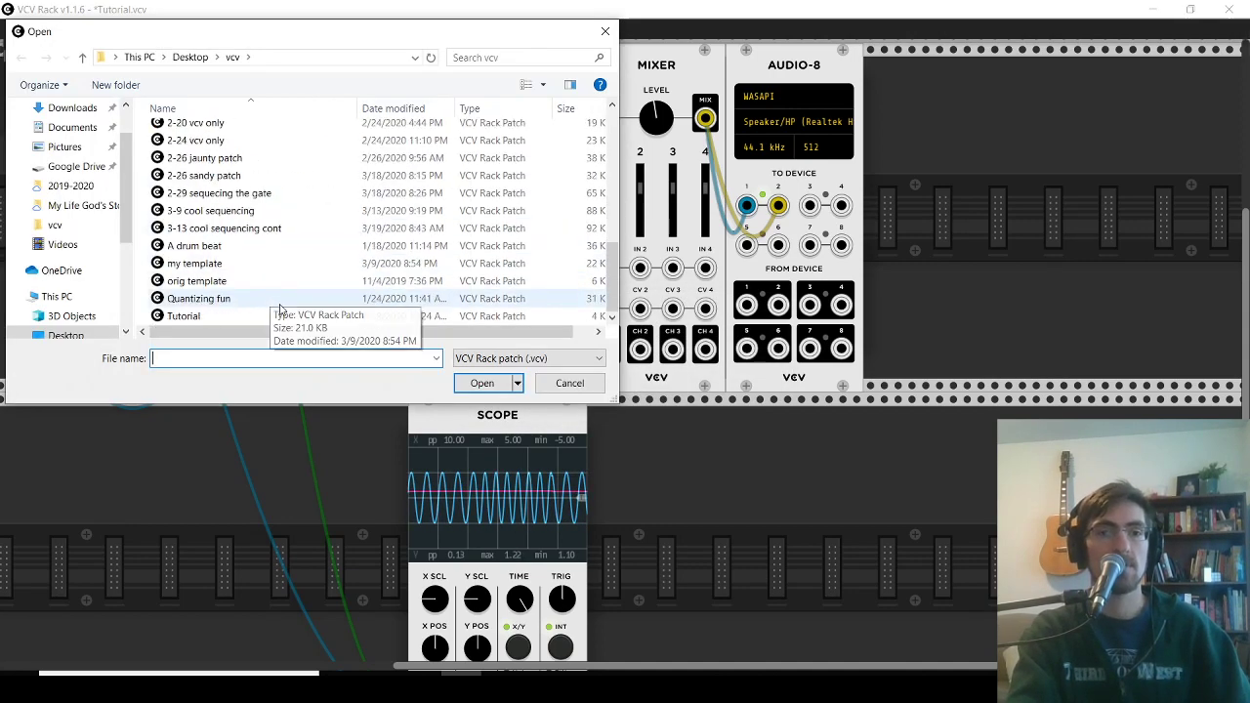
{"action": "double_click", "coordinate": [234, 281]}
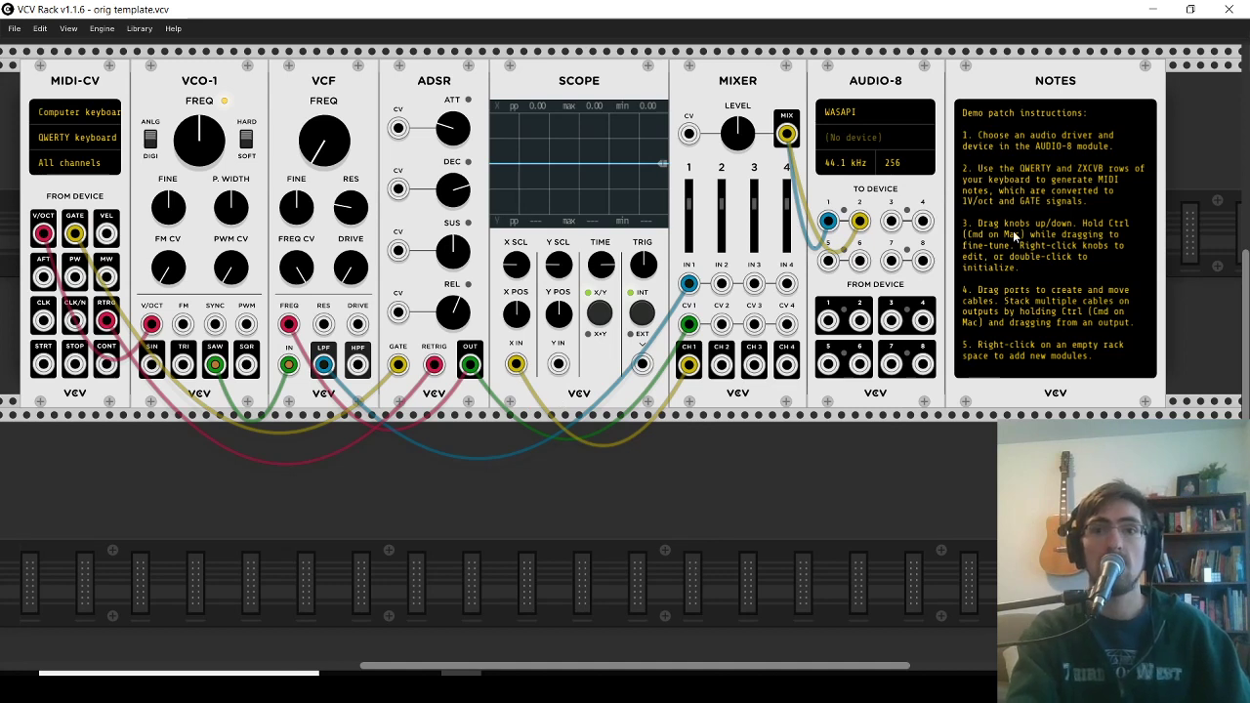
- Set the AUDIO-8 output device to the Realtek Speaker/HP and play repeated test notes through the MIDI-CV computer keyboard input
{"action": "left_click", "coordinate": [855, 140]}
{"action": "left_click", "coordinate": [873, 171]}
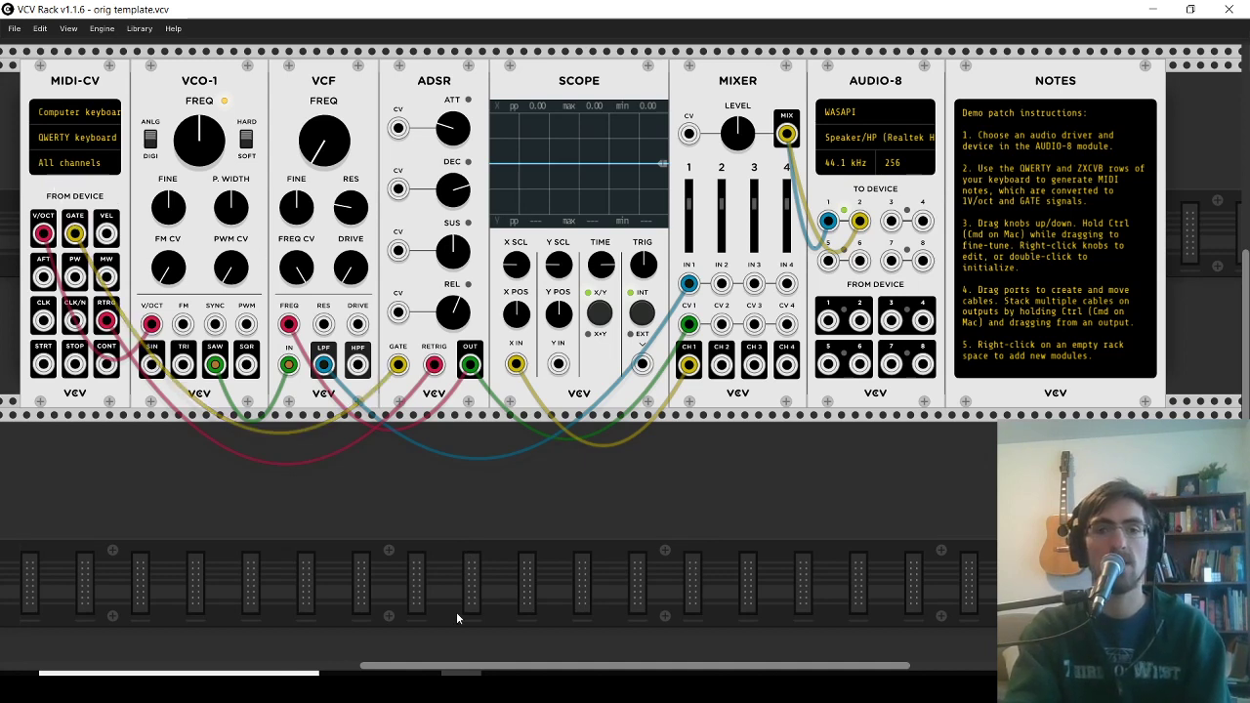
{"action": "key", "text": "q"}
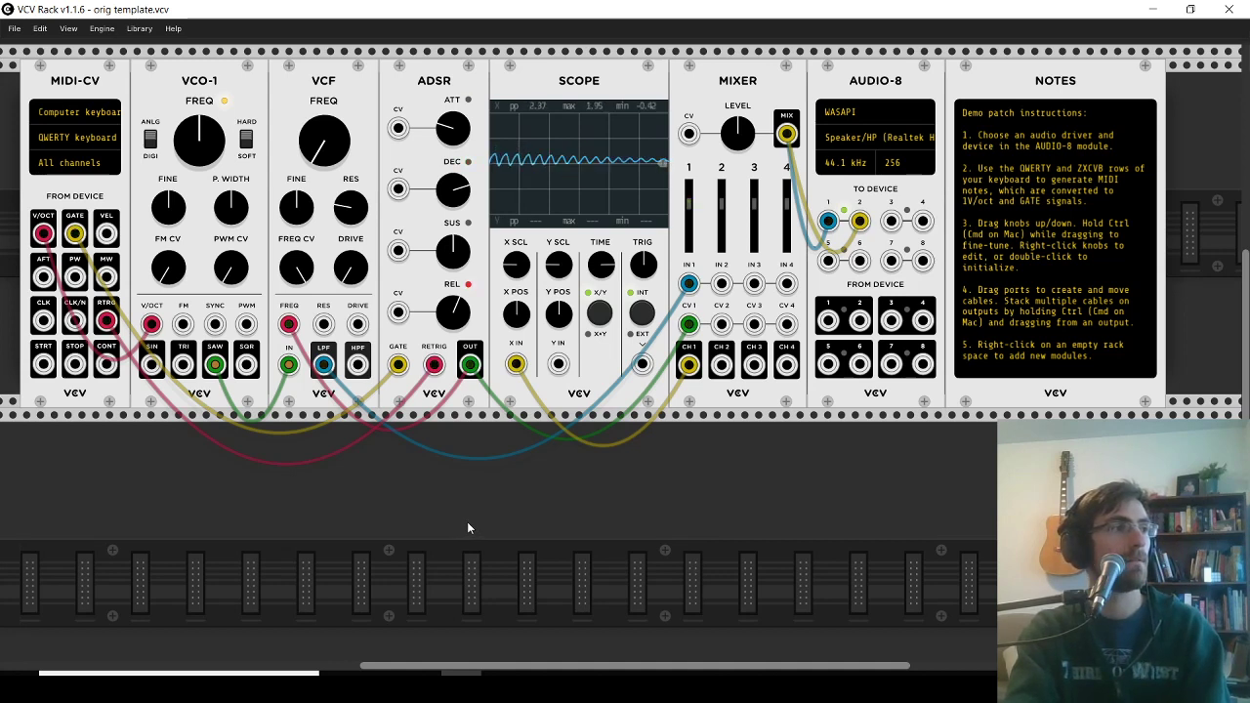
{"action": "key", "text": "q"}
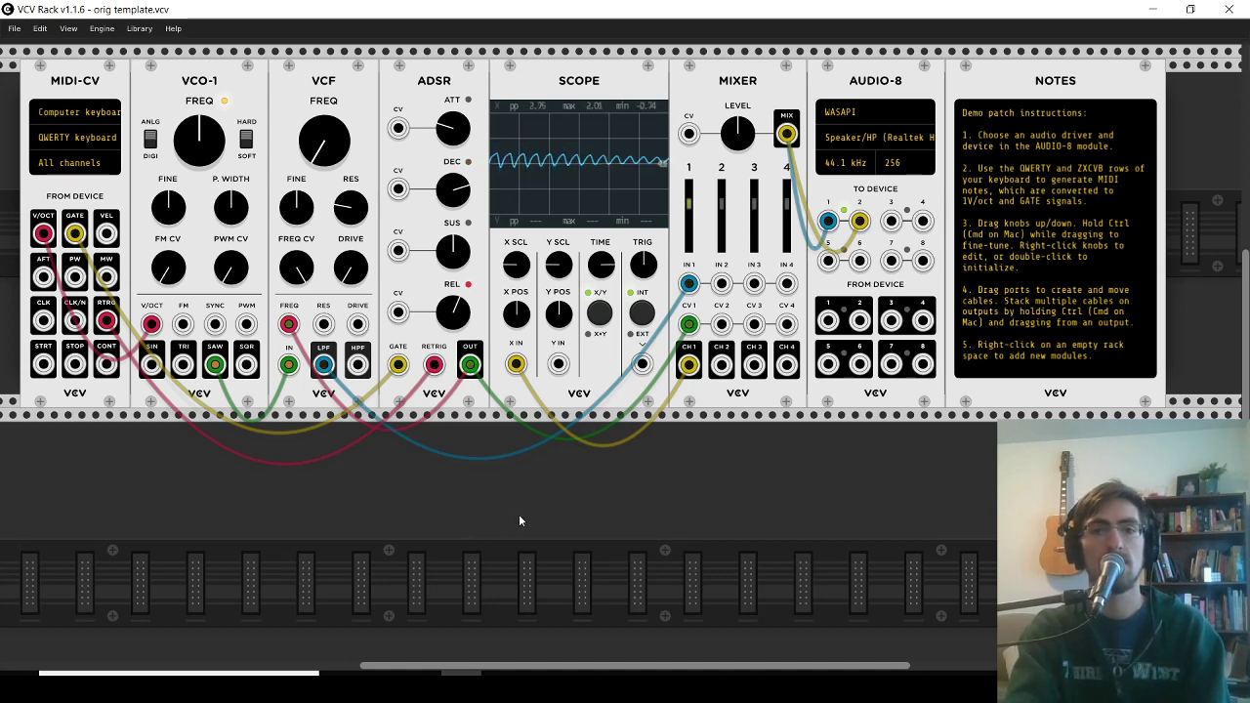
{"action": "key", "text": "q"}
{"action": "key", "text": "q"}
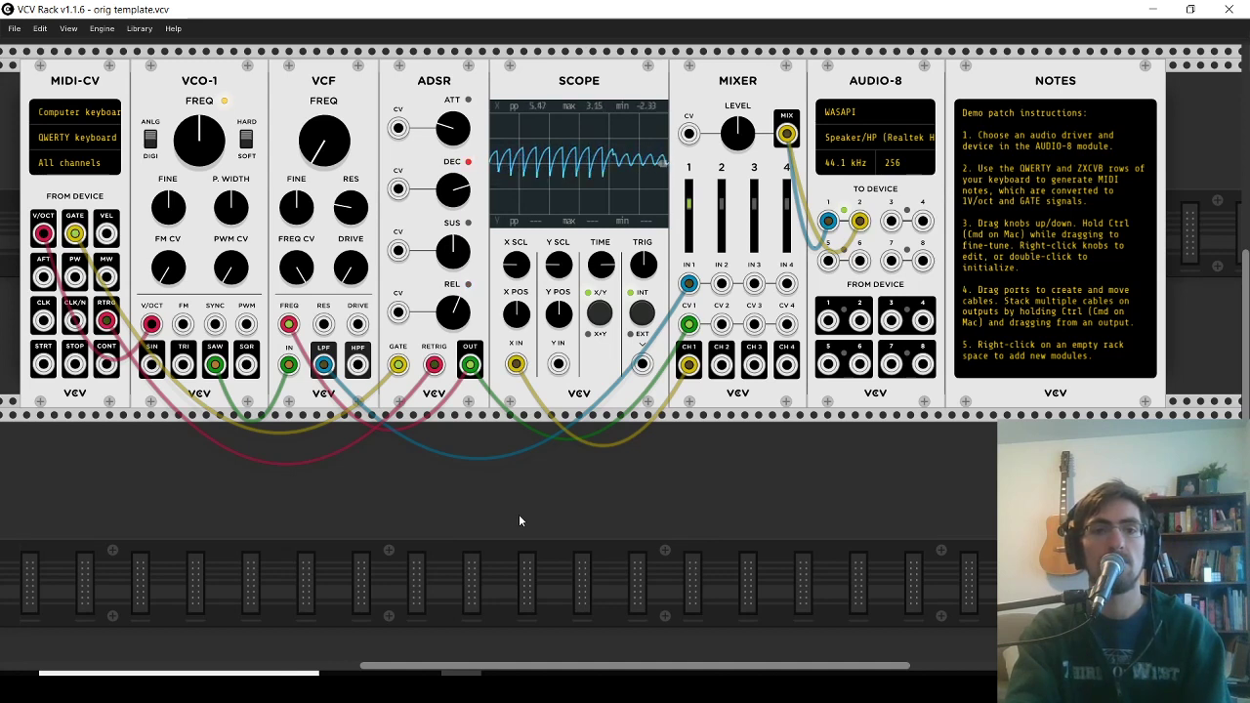
{"action": "key", "text": "q"}
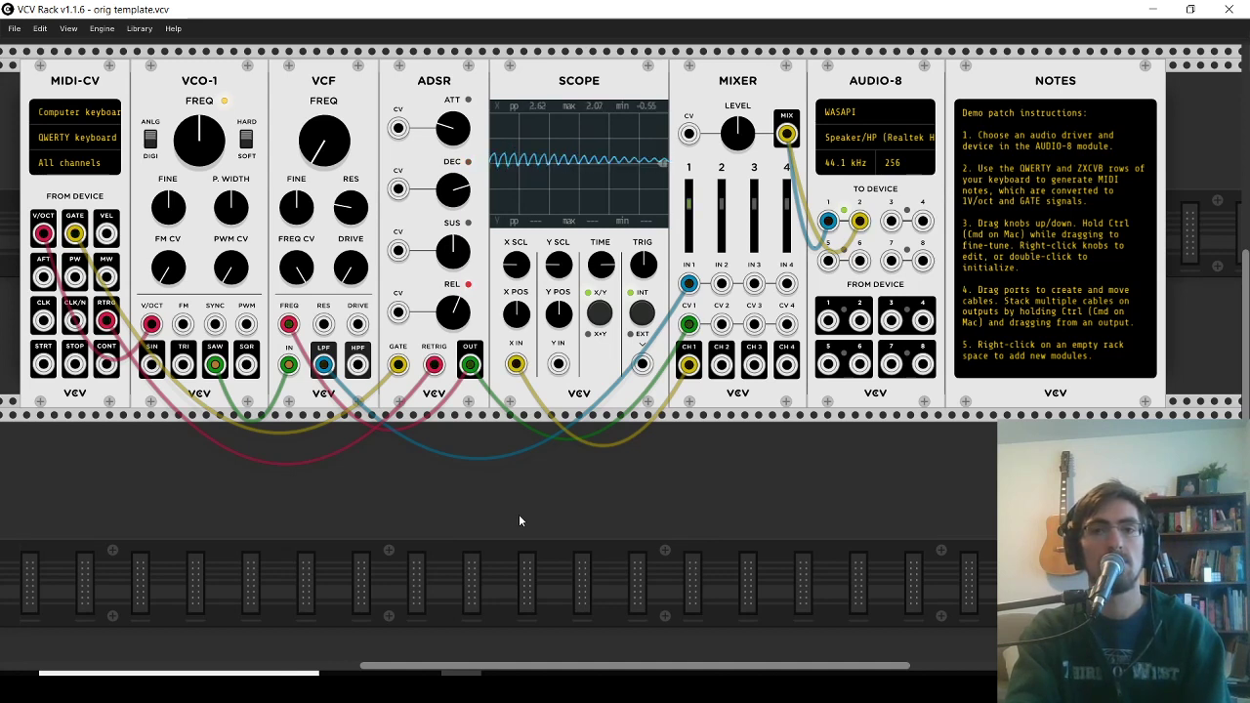
{"action": "key", "text": "q"}
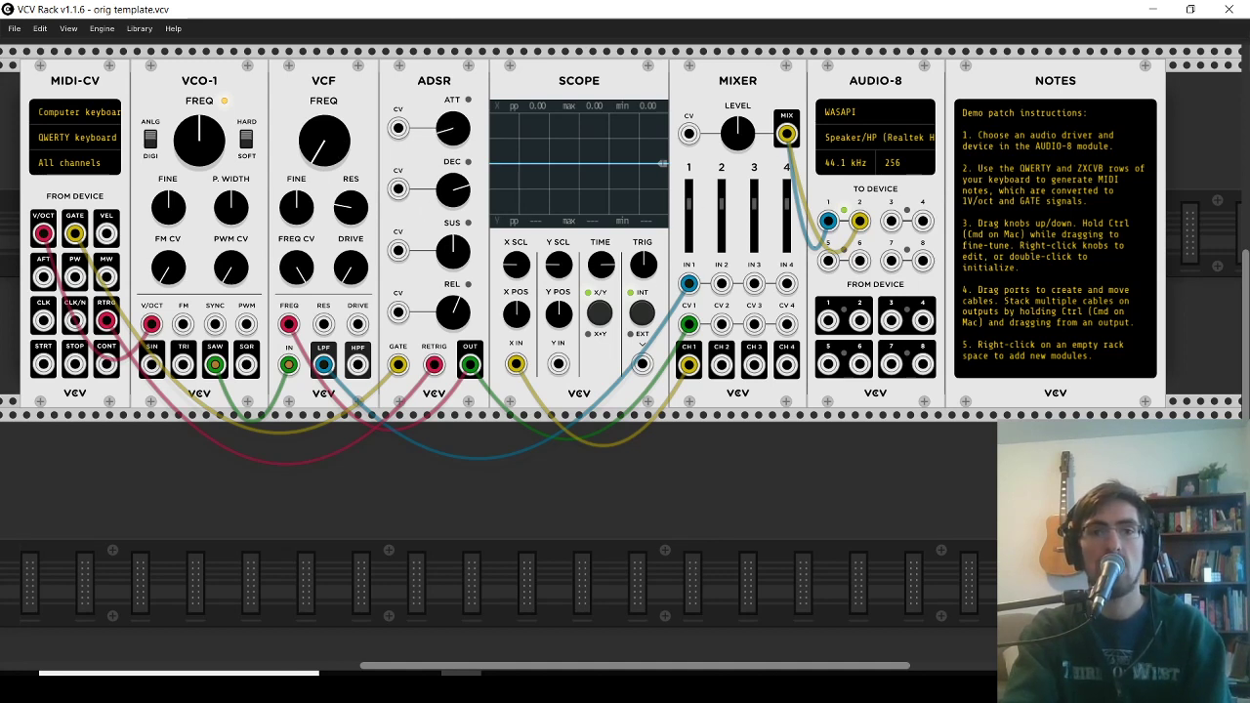
- Compare the ADSR's attack at minimum and well above its midpoint by playing notes at each setting
{"action": "left_click_drag", "start_coordinate": [452, 128], "coordinate": [455, 137]}
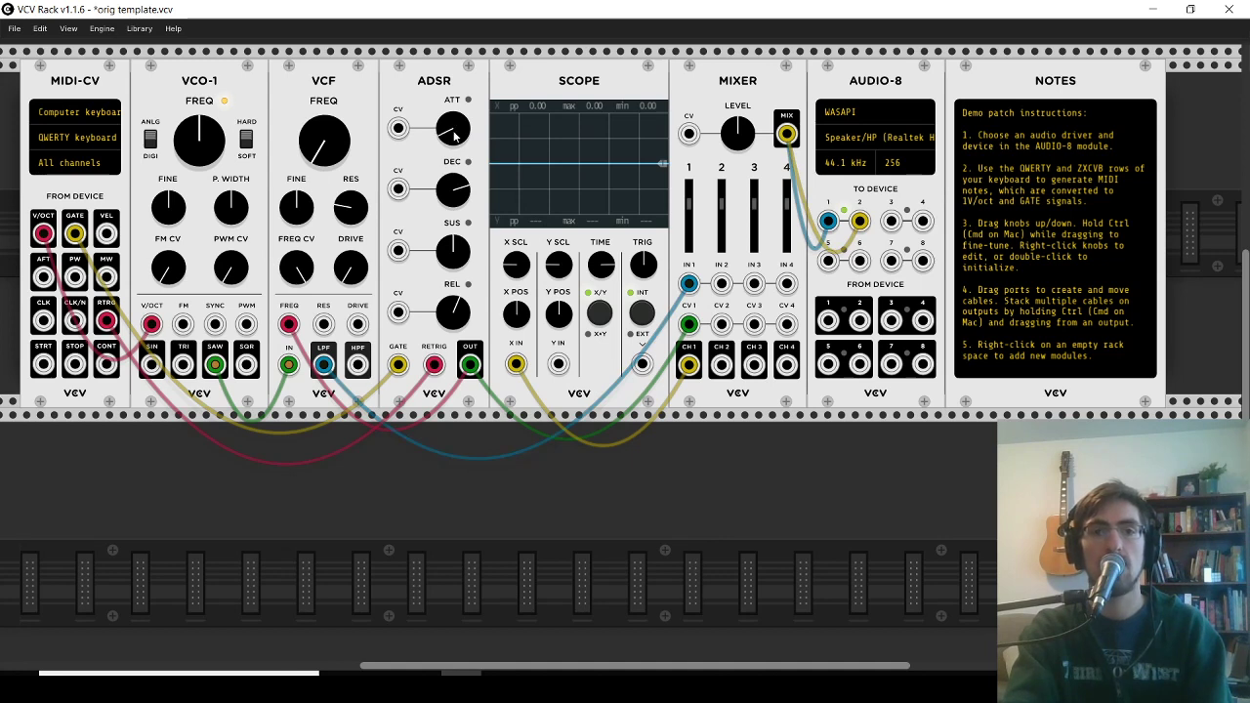
{"action": "key", "text": "z"}
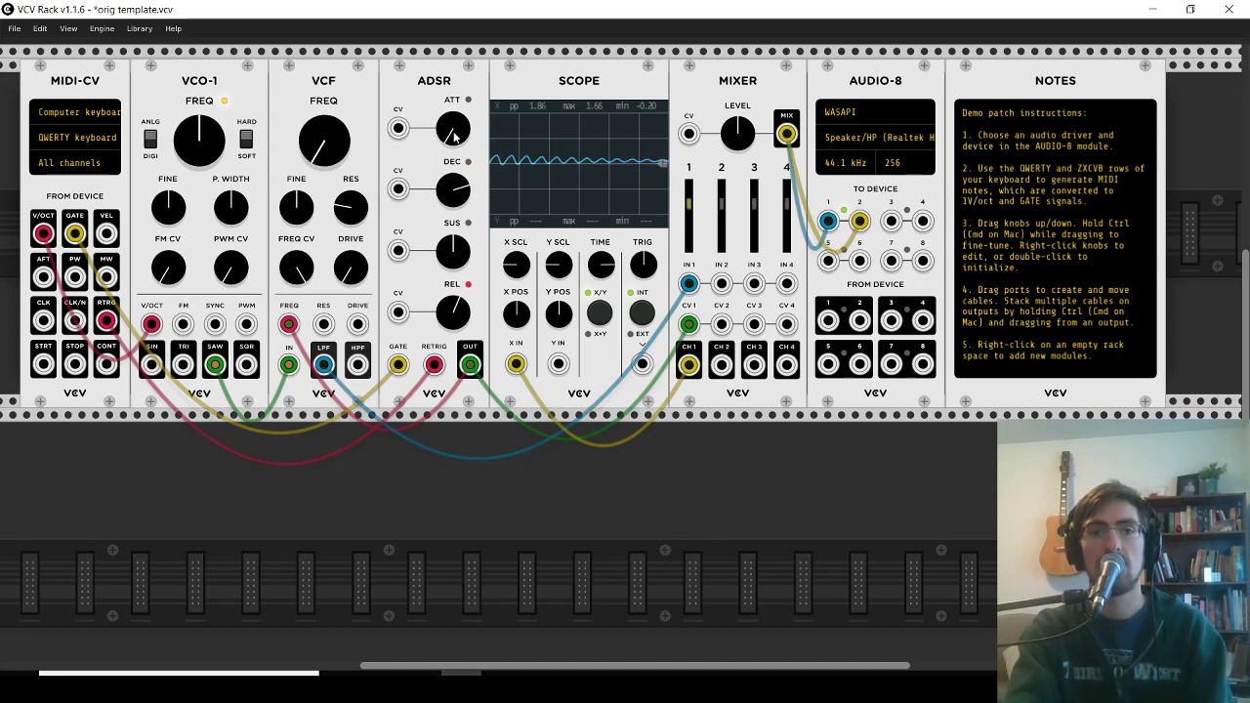
{"action": "left_click_drag", "start_coordinate": [453, 137], "coordinate": [456, 117]}
{"action": "key", "text": "z"}
{"action": "key", "text": "z"}
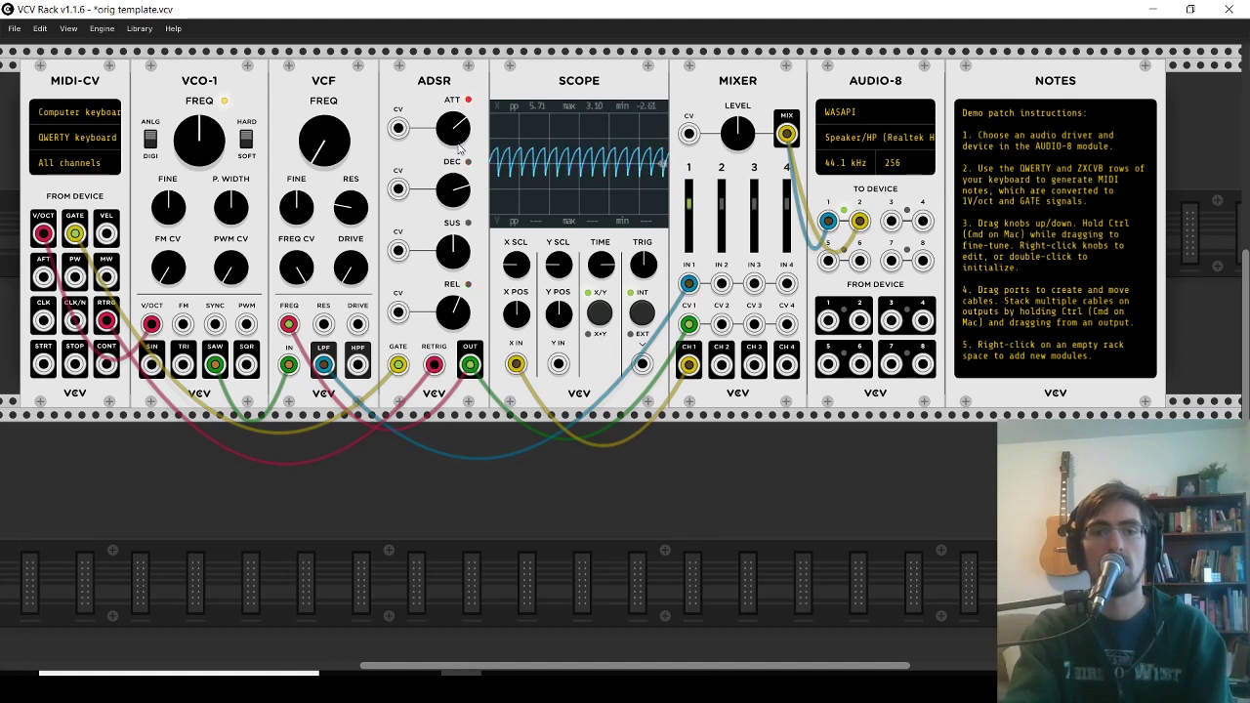
- Lower the ADSR attack and raise the VCF drive past its midpoint while playing repeated test notes
{"action": "key", "text": "z"}
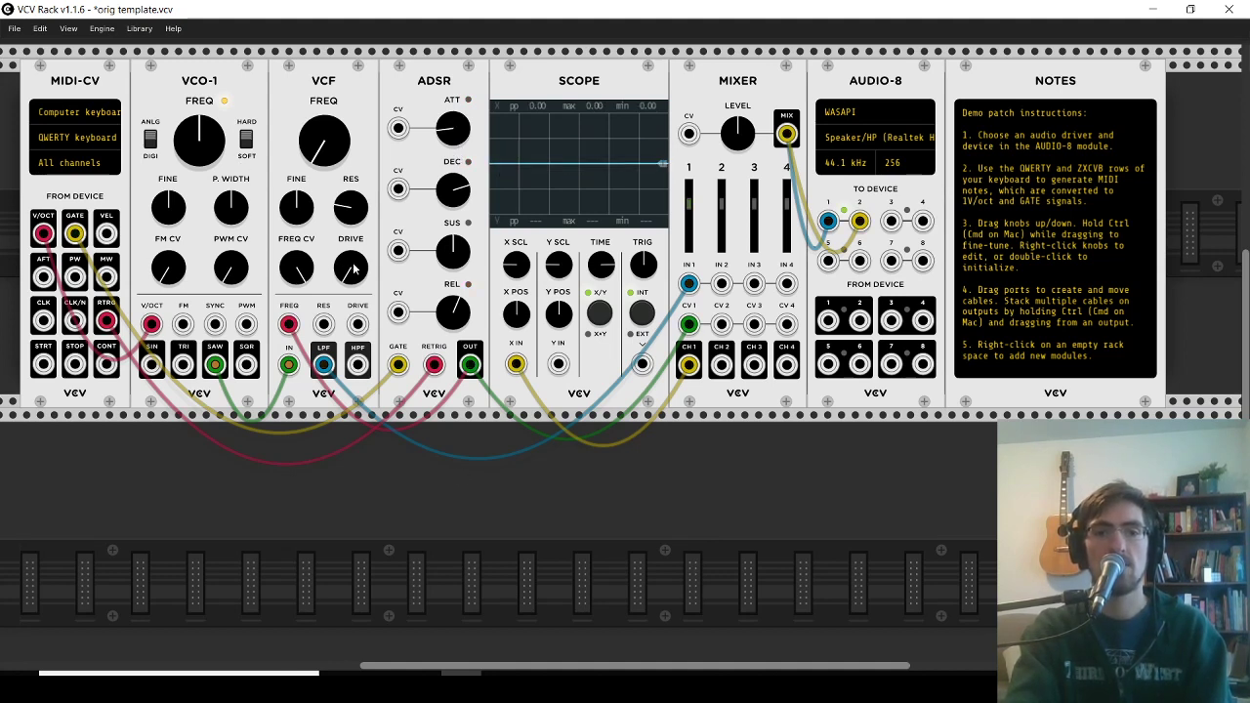
{"action": "key", "text": "z"}
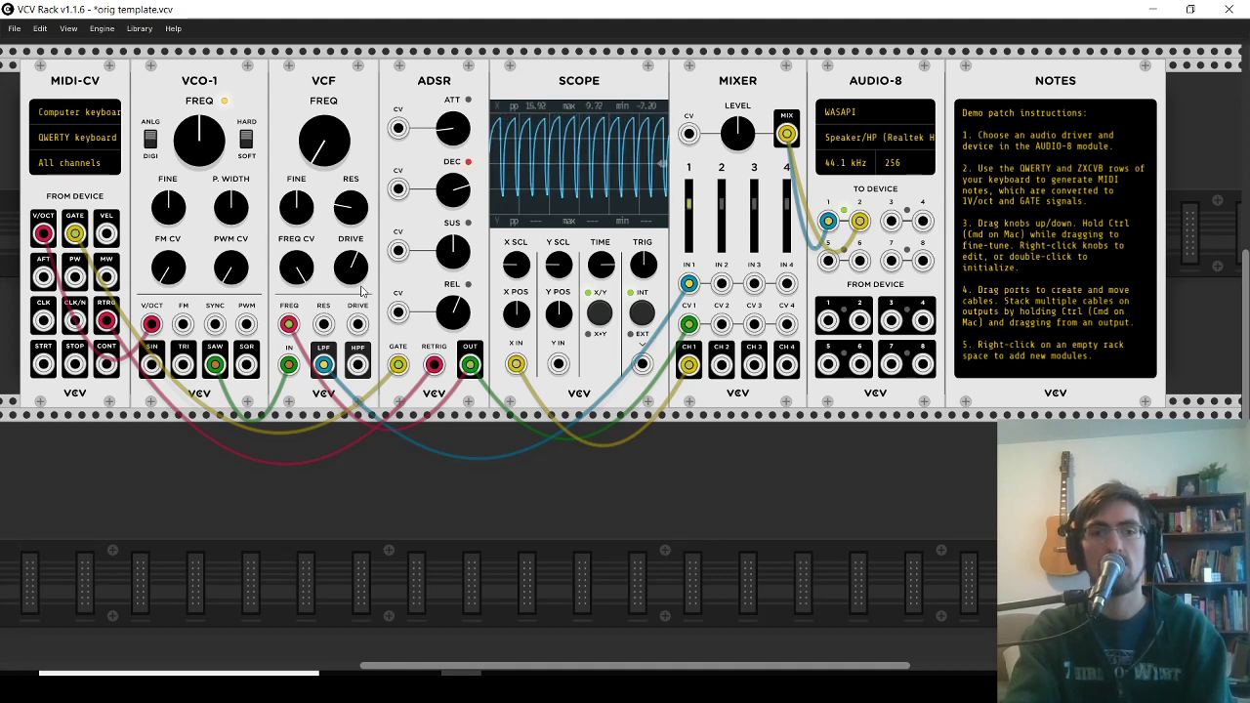
{"action": "key", "text": "z"}
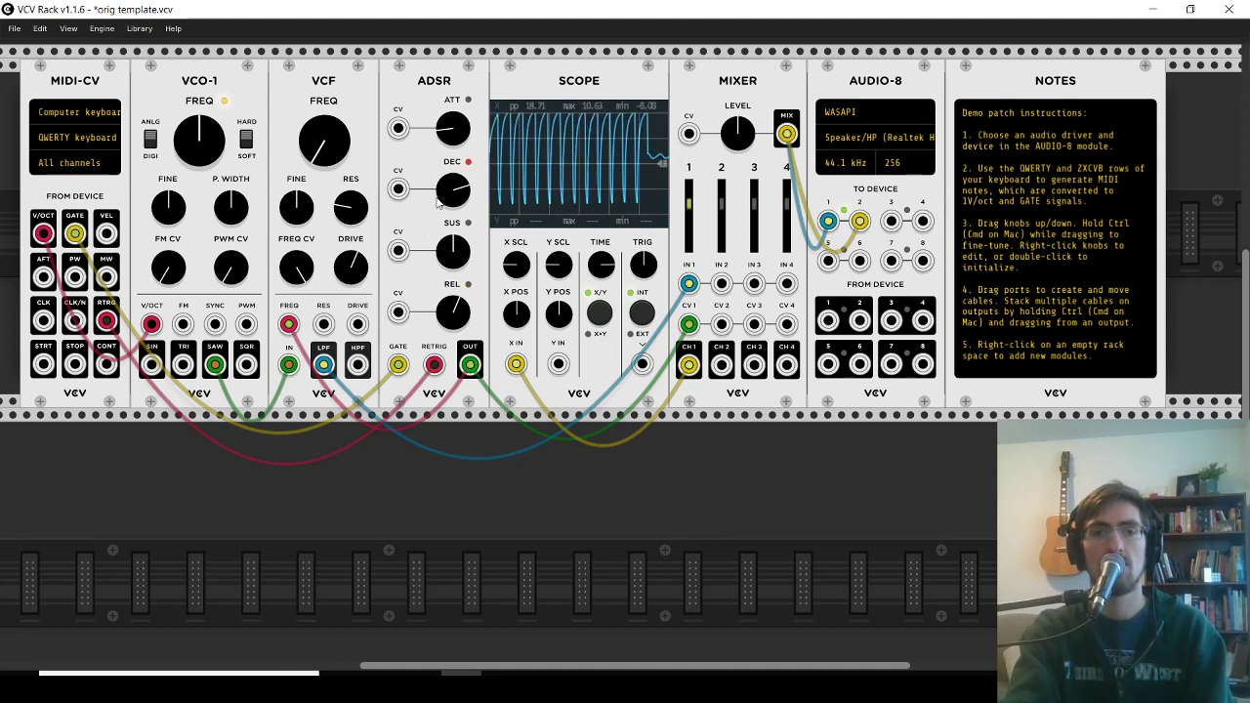
{"action": "key", "text": "z"}
- Compare the ADSR's decay below and above its midpoint by playing notes, with the VCF resonance raised past its midpoint
{"action": "left_click_drag", "start_coordinate": [453, 189], "coordinate": [453, 332]}
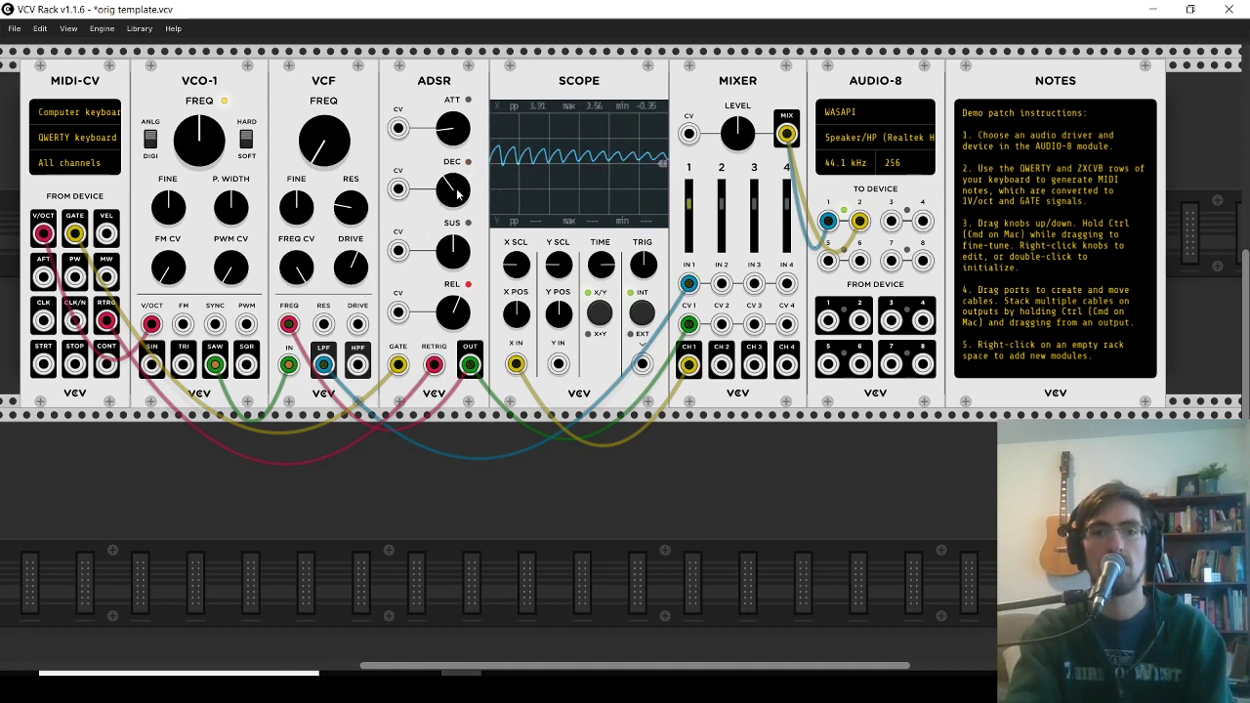
{"action": "key", "text": "z"}
{"action": "key", "text": "z"}
{"action": "key", "text": "z"}
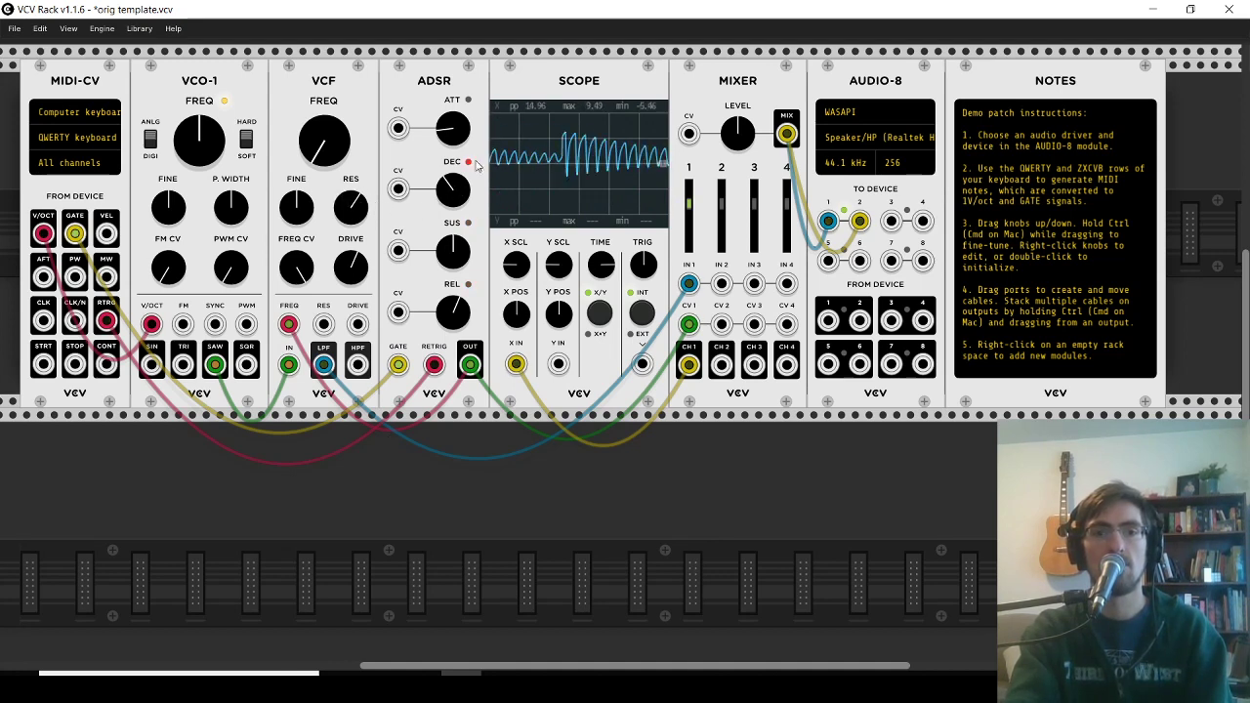
{"action": "key", "text": "z"}
{"action": "key", "text": "z"}
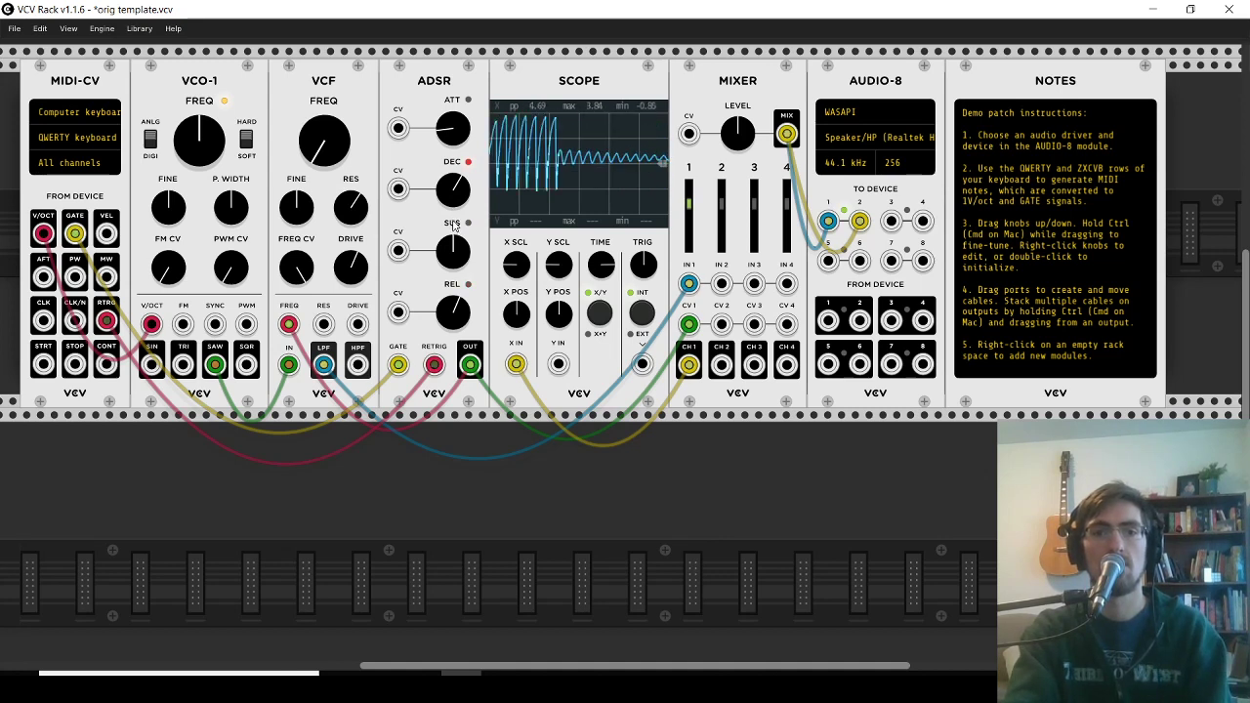
{"action": "key", "text": "z"}
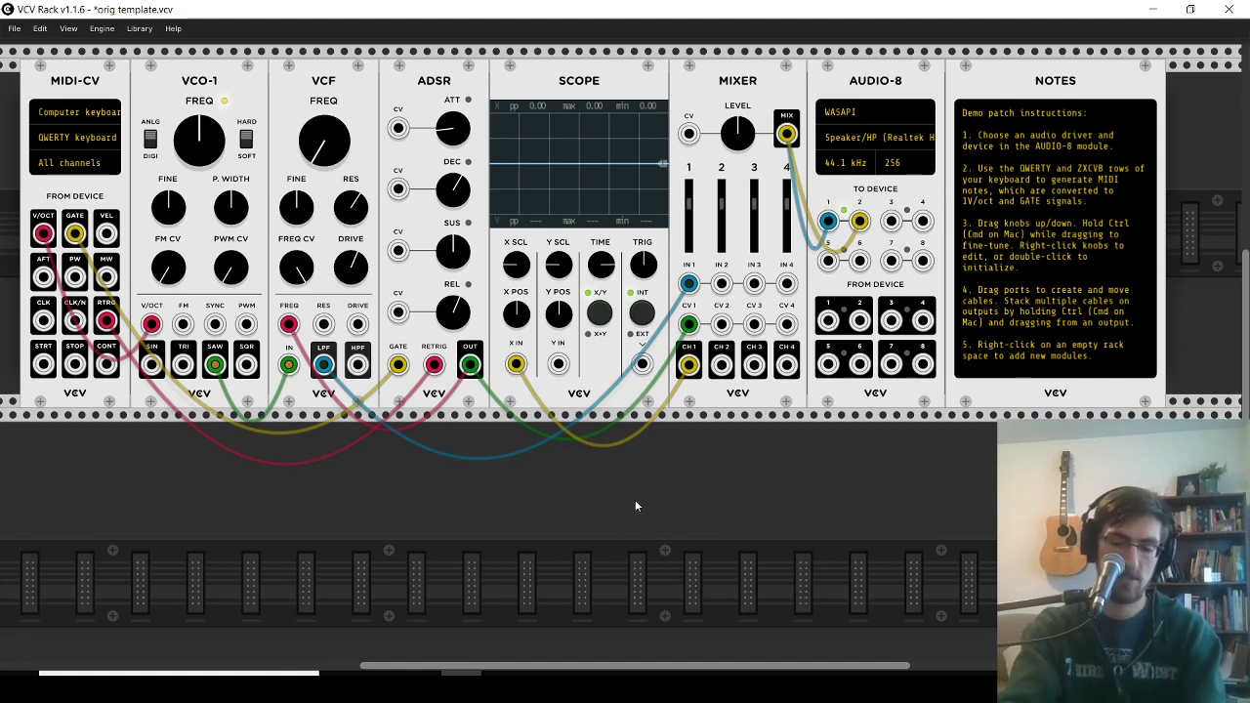
- Delete every module in the rack except AUDIO-8
{"action": "key", "text": "Delete"}
{"action": "key", "text": "Delete"}
{"action": "key", "text": "Delete"}
{"action": "key", "text": "Delete"}
{"action": "key", "text": "Delete"}
{"action": "key", "text": "Delete"}
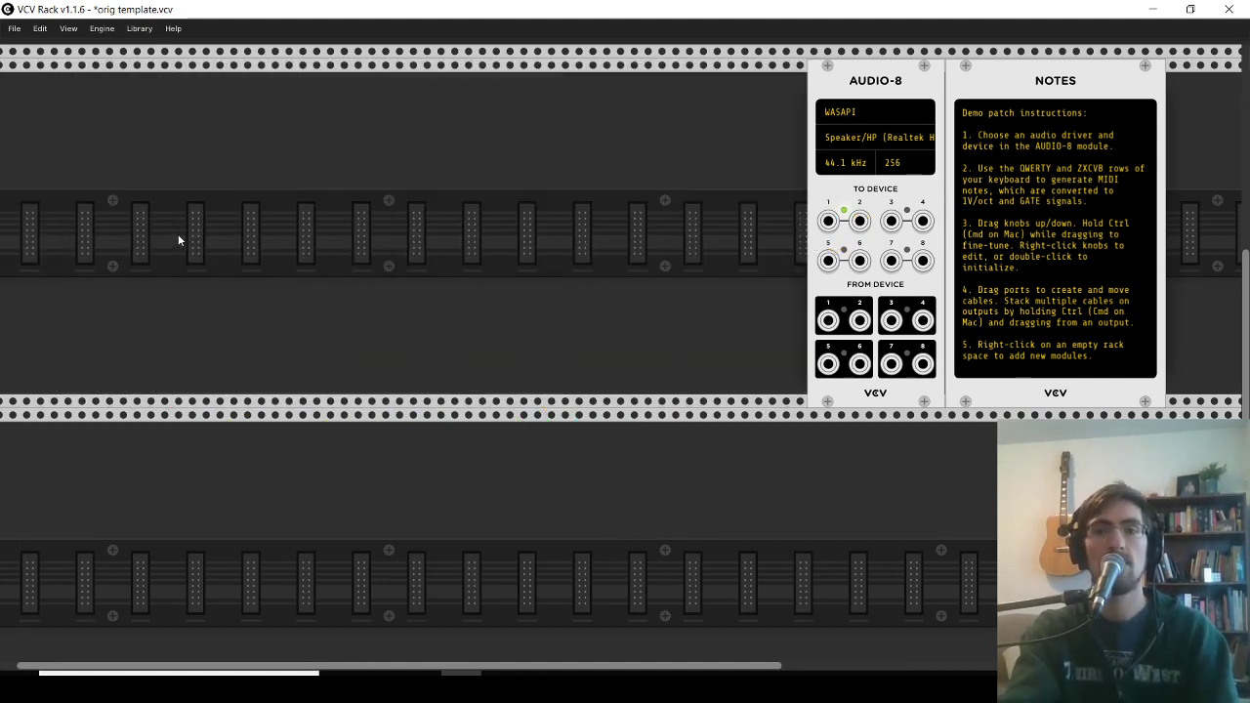
{"action": "key", "text": "Delete"}
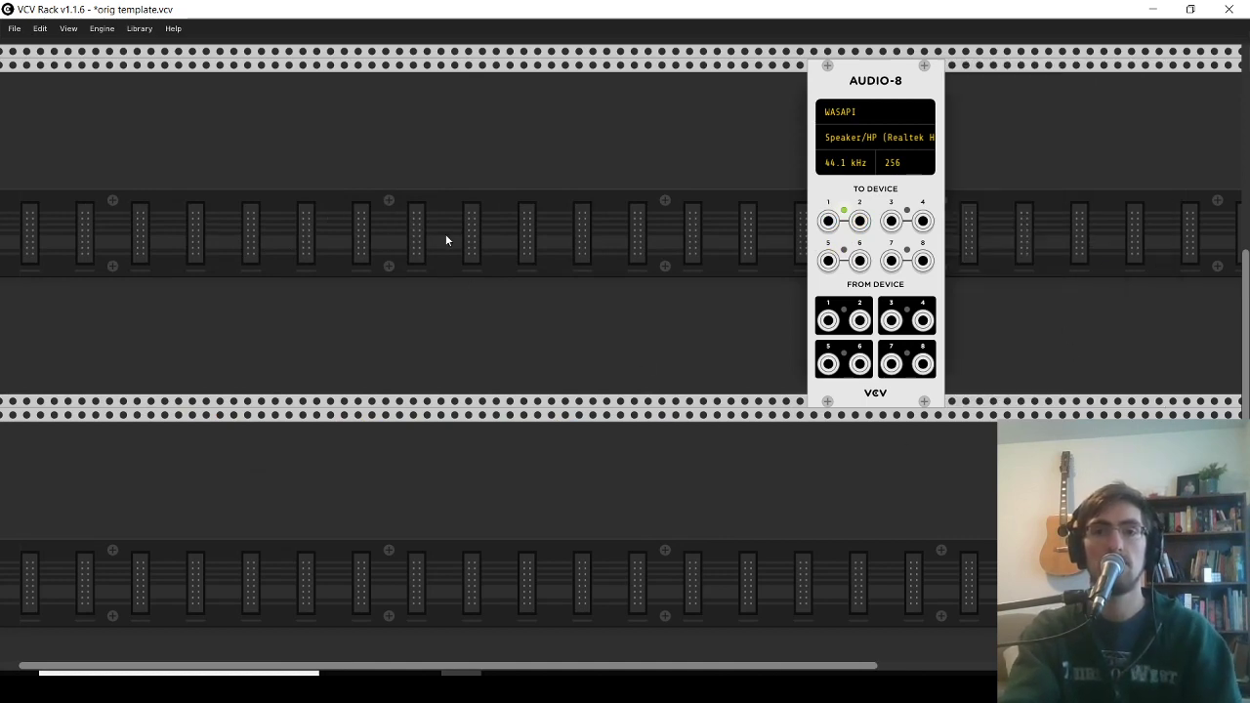
- Undo the module deletions to restore the template patch with its cables
{"action": "key", "text": "ctrl+z"}
{"action": "key", "text": "ctrl+z"}
{"action": "key", "text": "ctrl+z"}
{"action": "key", "text": "ctrl+z"}
{"action": "key", "text": "ctrl+z"}
{"action": "key", "text": "ctrl+z"}
{"action": "key", "text": "ctrl+z"}
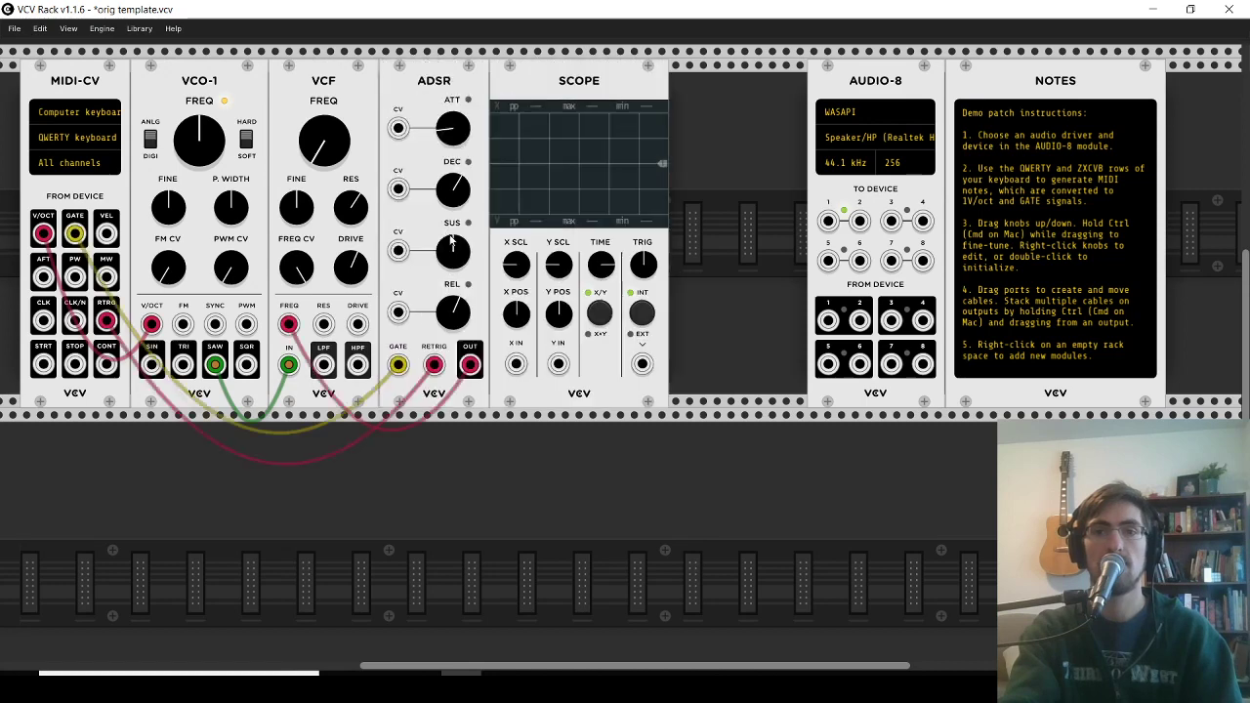
- Delete the MIDI-CV, VCO-1, VCF, ADSR and SCOPE modules, keeping MIXER, AUDIO-8 and NOTES
{"action": "key", "text": "Delete"}
{"action": "key", "text": "Delete"}
{"action": "key", "text": "Delete"}
{"action": "key", "text": "Delete"}
{"action": "key", "text": "Delete"}
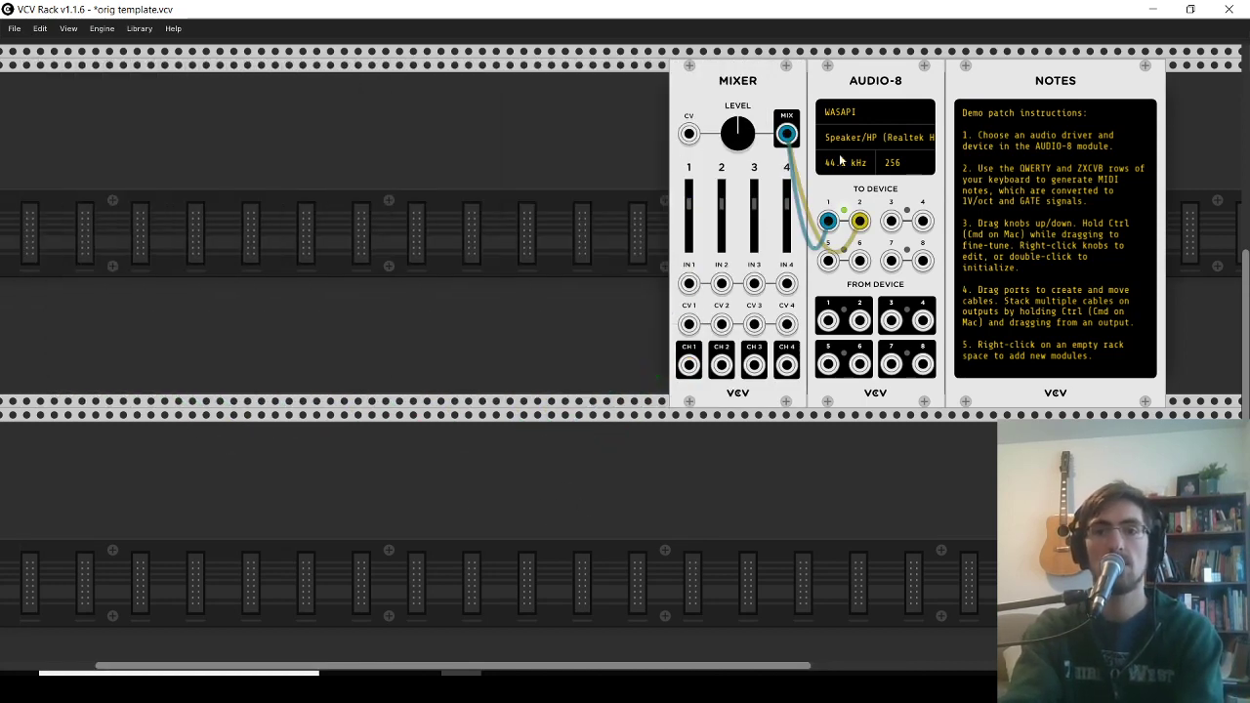
- Look over the available VCV-brand modules in the module browser without adding any
{"action": "right_click", "coordinate": [145, 179]}
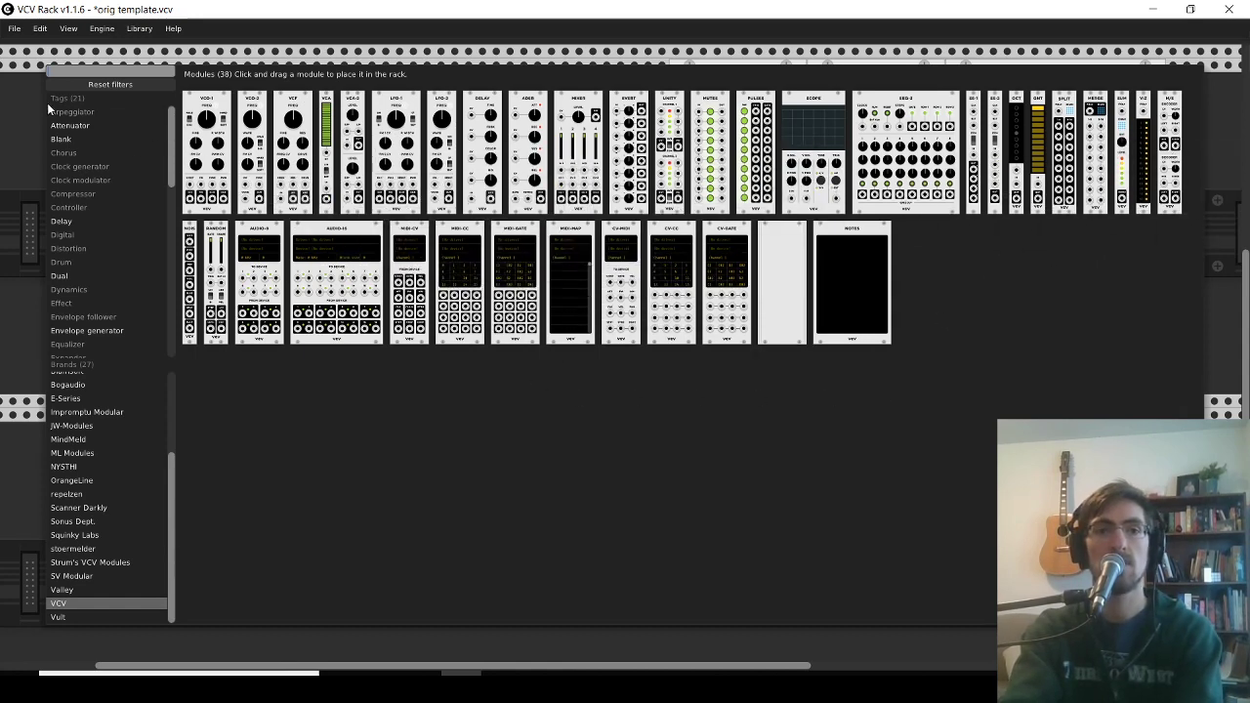
{"action": "left_click", "coordinate": [12, 138]}
- Open the "2-24 vcv only" patch from the vcv folder, discarding the unsaved current patch
{"action": "left_click", "coordinate": [15, 29]}
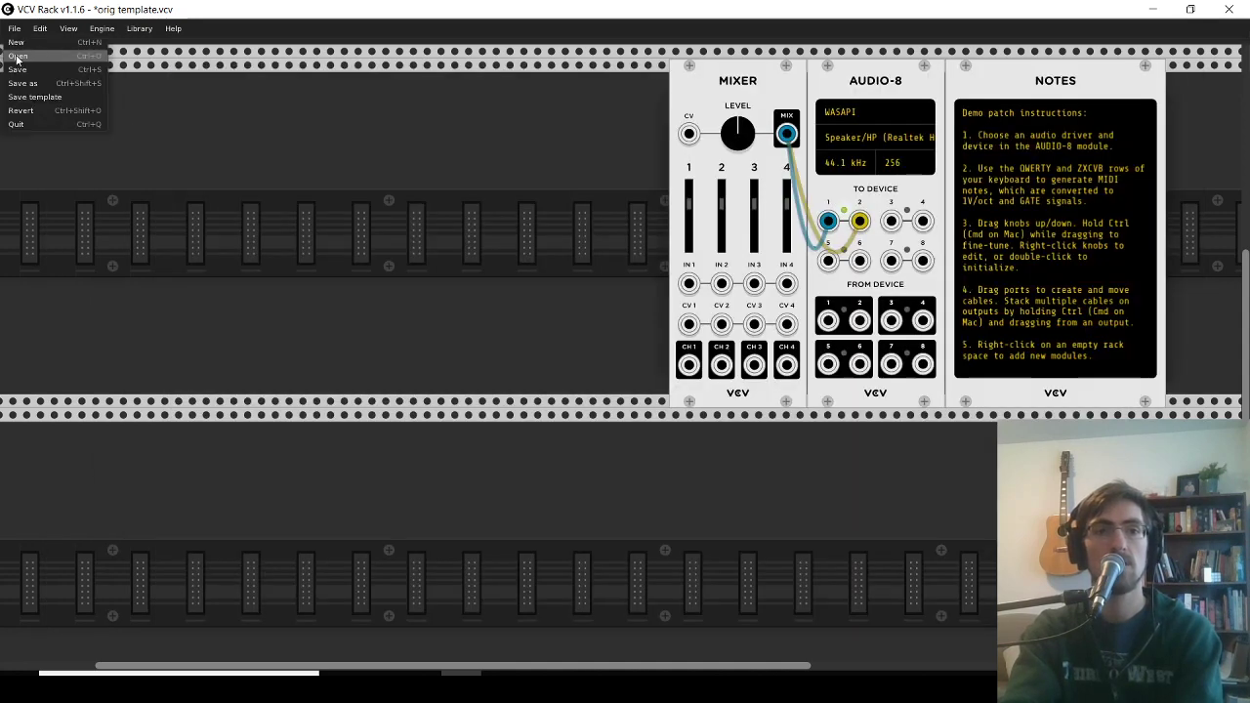
{"action": "left_click", "coordinate": [17, 56]}
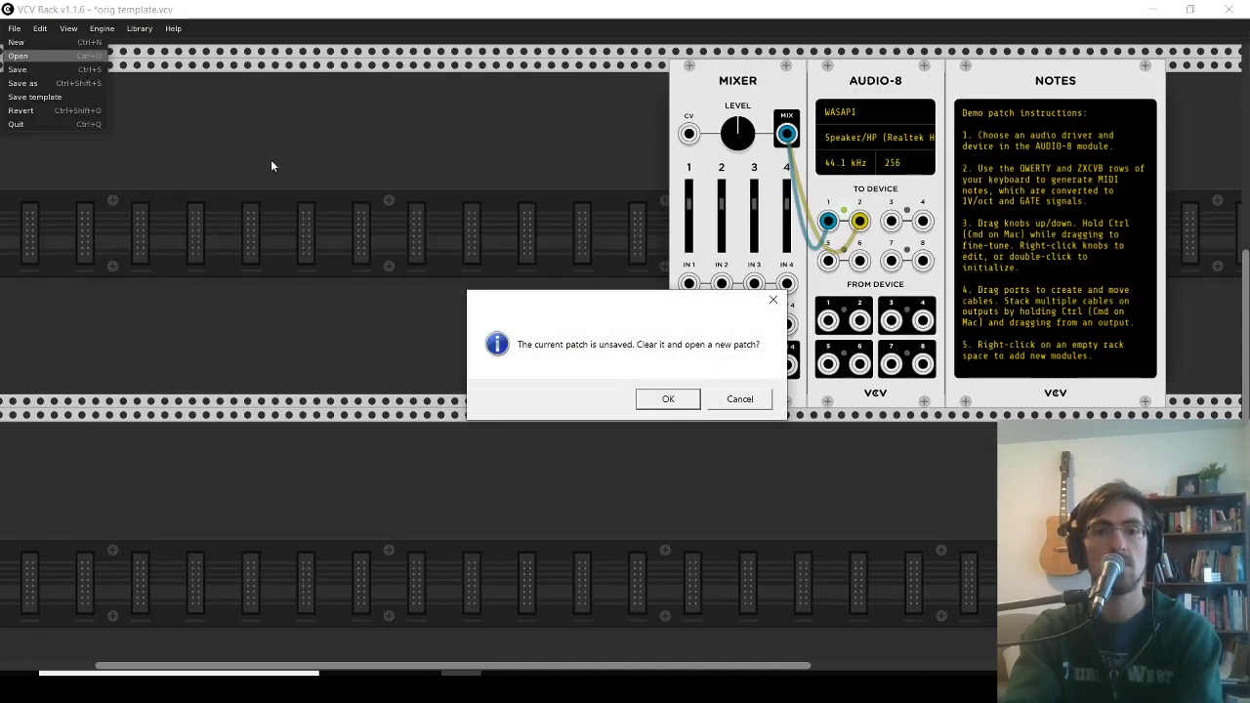
{"action": "left_click", "coordinate": [667, 400]}
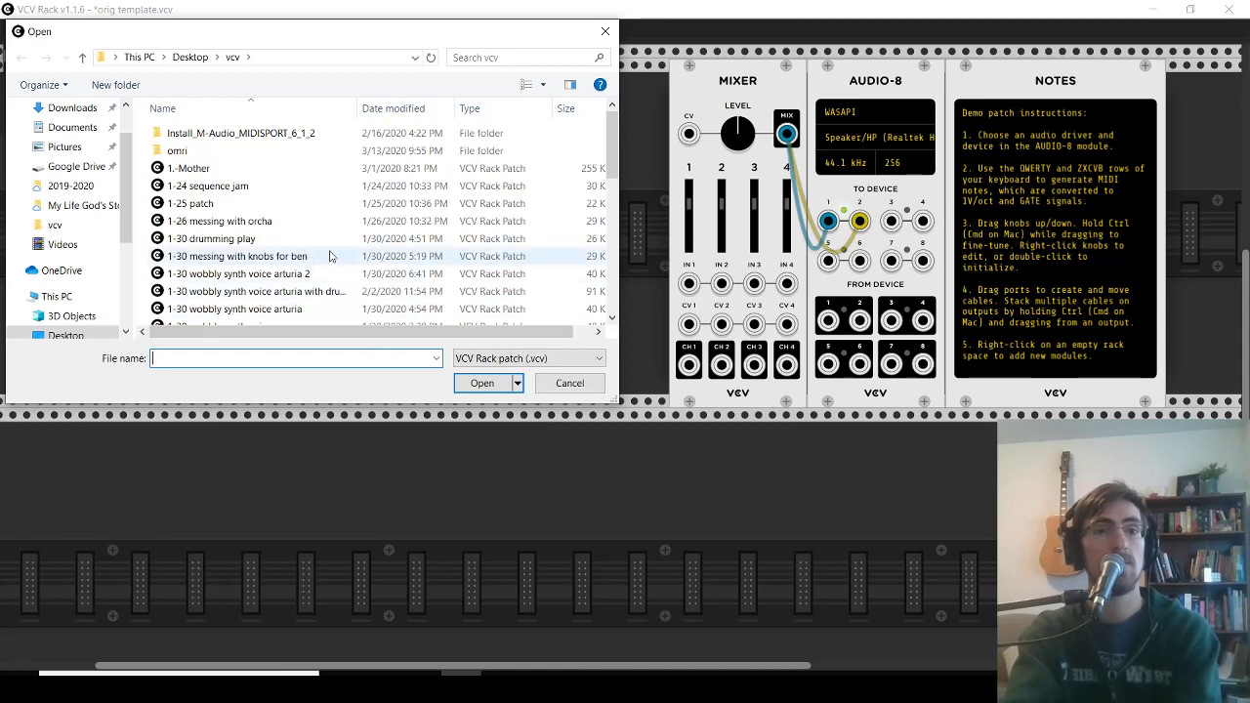
{"action": "scroll", "coordinate": [361, 249], "scroll_direction": "down", "scroll_amount": 2}
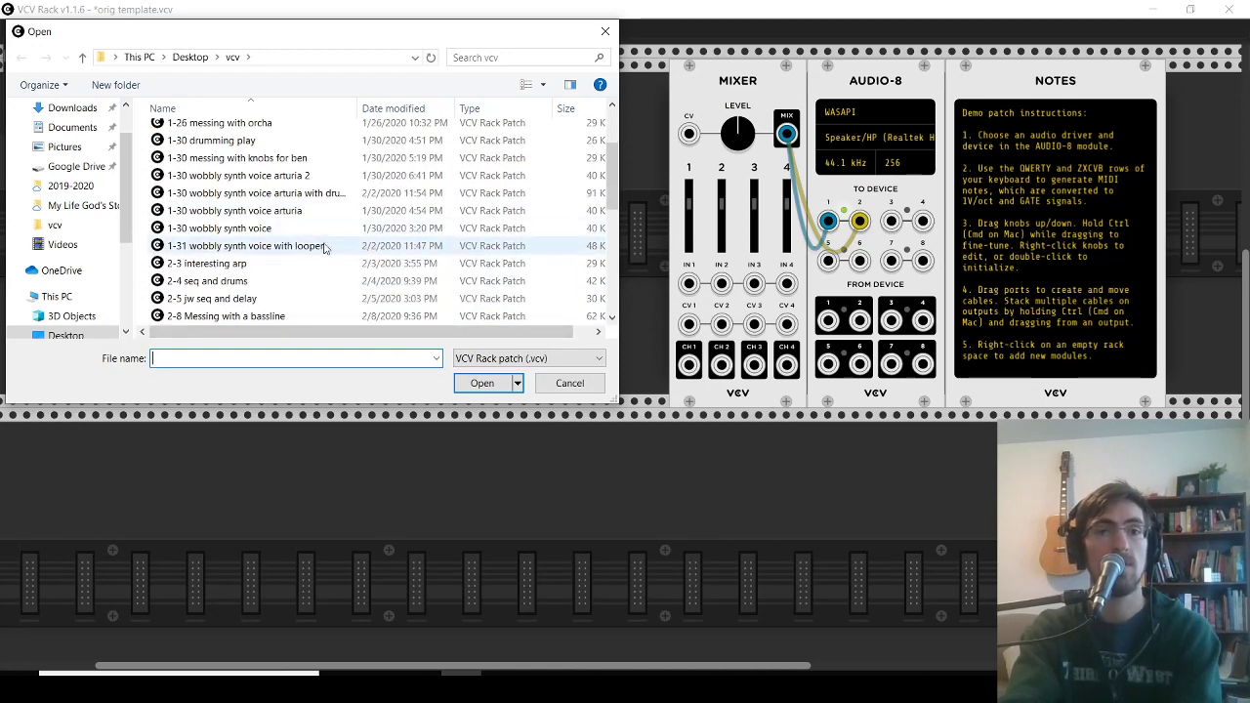
{"action": "scroll", "coordinate": [330, 273], "scroll_direction": "down", "scroll_amount": 1}
{"action": "scroll", "coordinate": [330, 274], "scroll_direction": "down", "scroll_amount": 1}
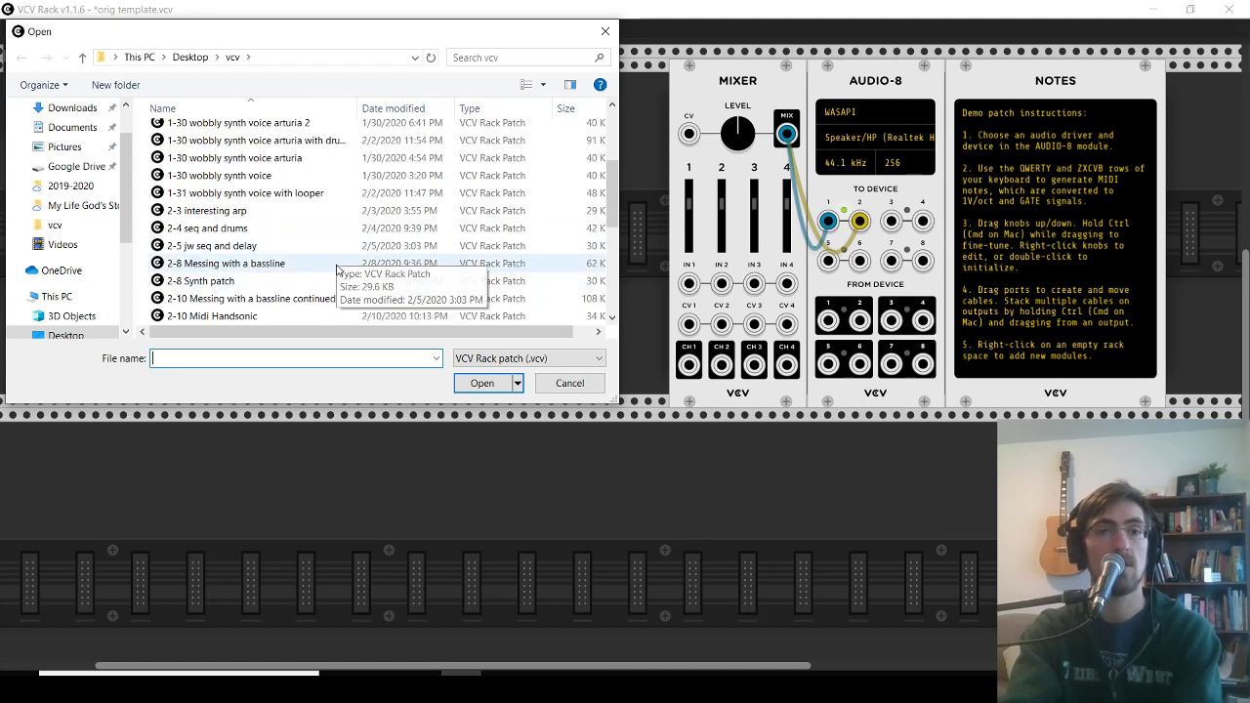
{"action": "scroll", "coordinate": [318, 300], "scroll_direction": "down", "scroll_amount": 1}
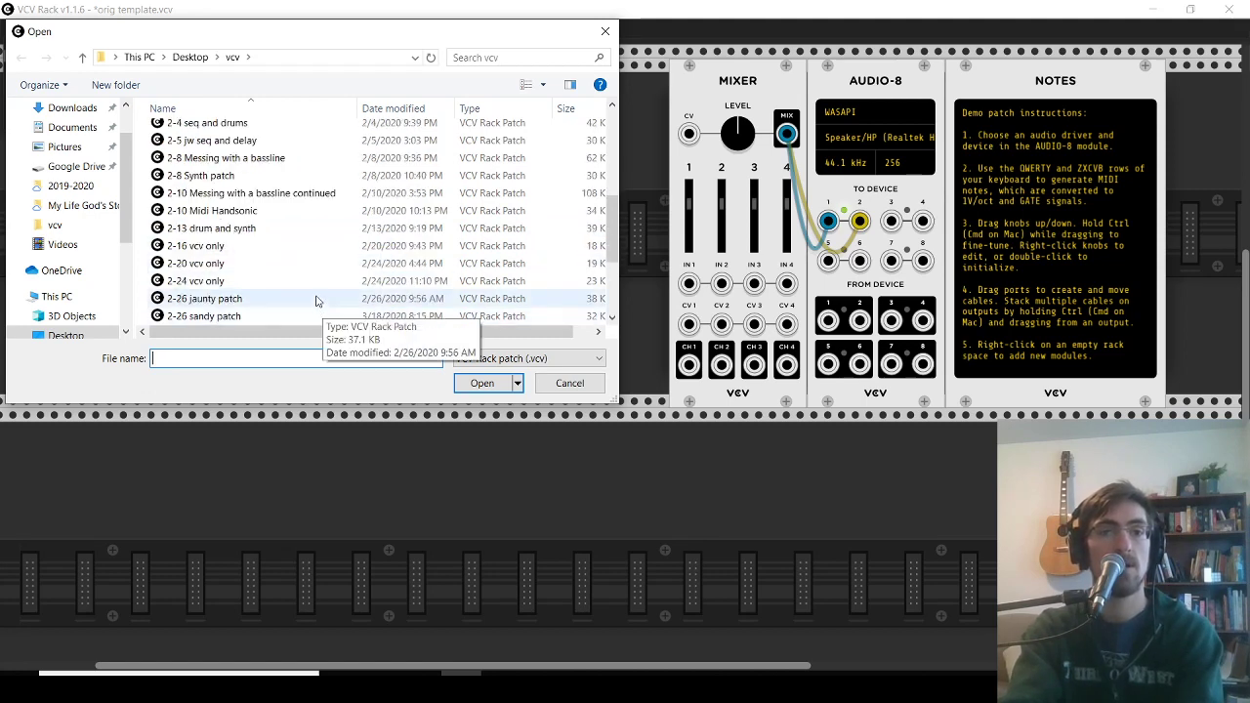
{"action": "double_click", "coordinate": [268, 283]}
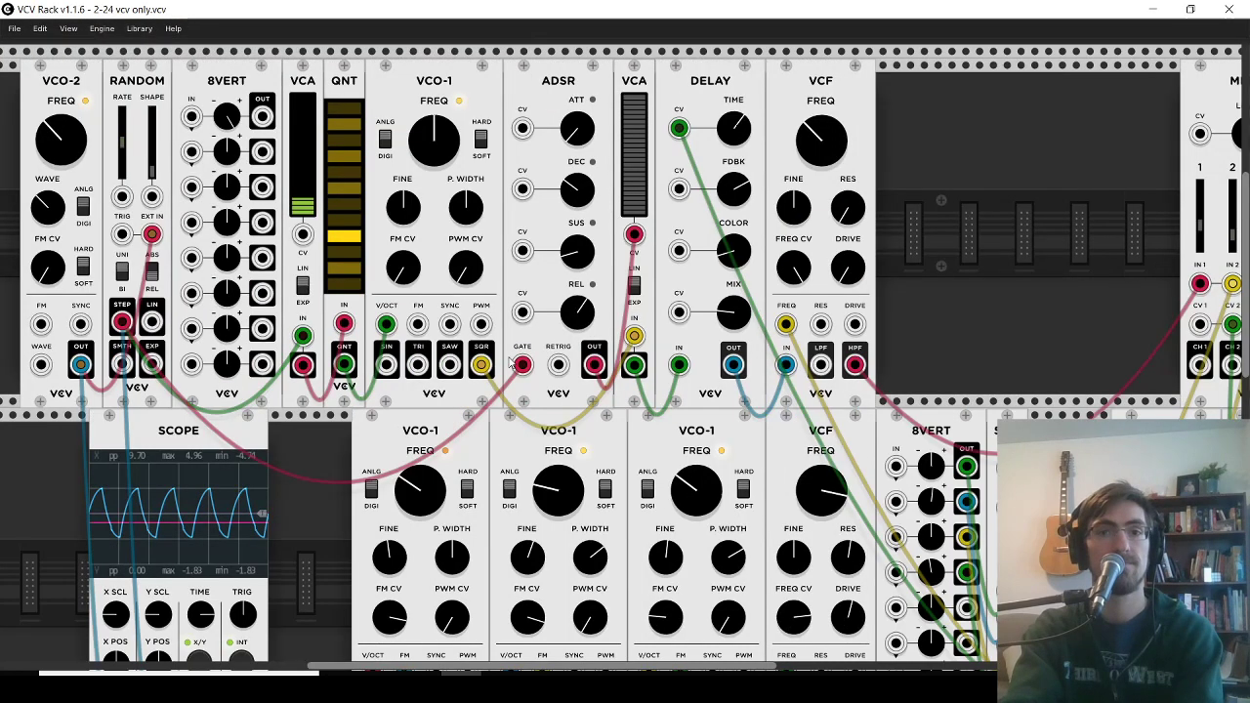
- Examine the patch's rows of modules, from the RANDOM, QNT and DELAY voice to the SEQ-3 and the noise section
{"action": "scroll", "coordinate": [1084, 391], "scroll_direction": "down", "scroll_amount": 2}
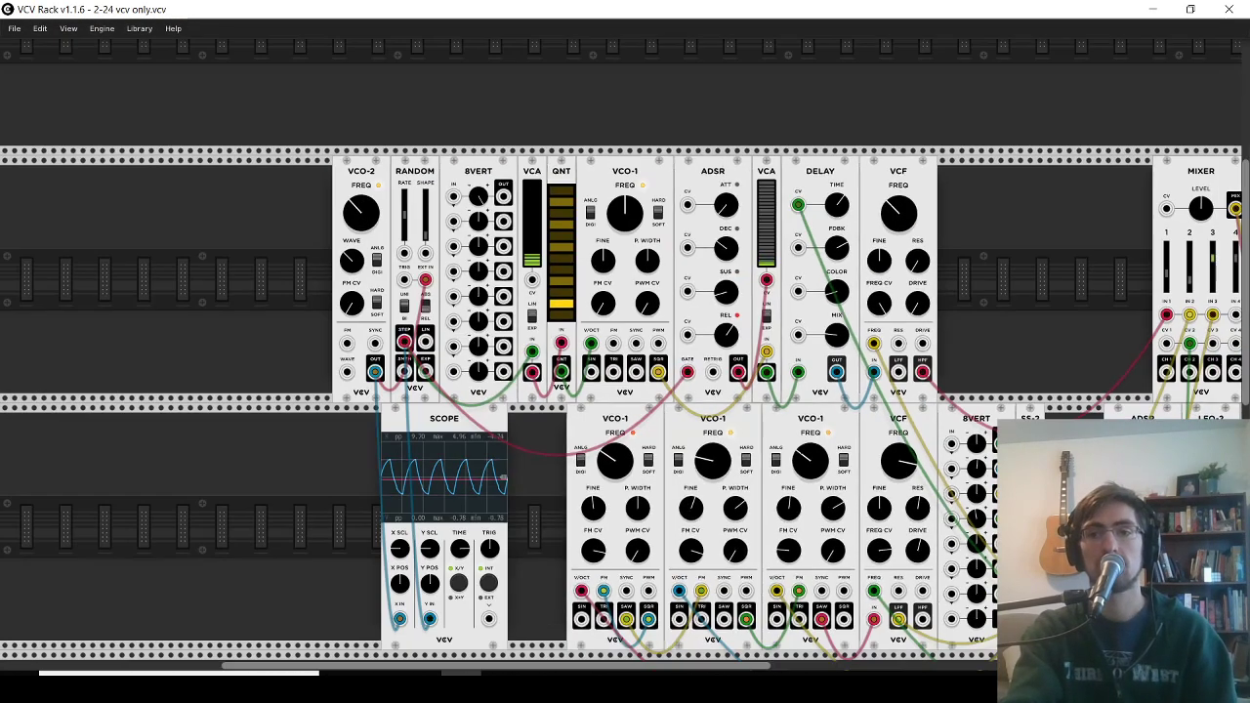
{"action": "left_click_drag", "start_coordinate": [771, 667], "coordinate": [867, 667]}
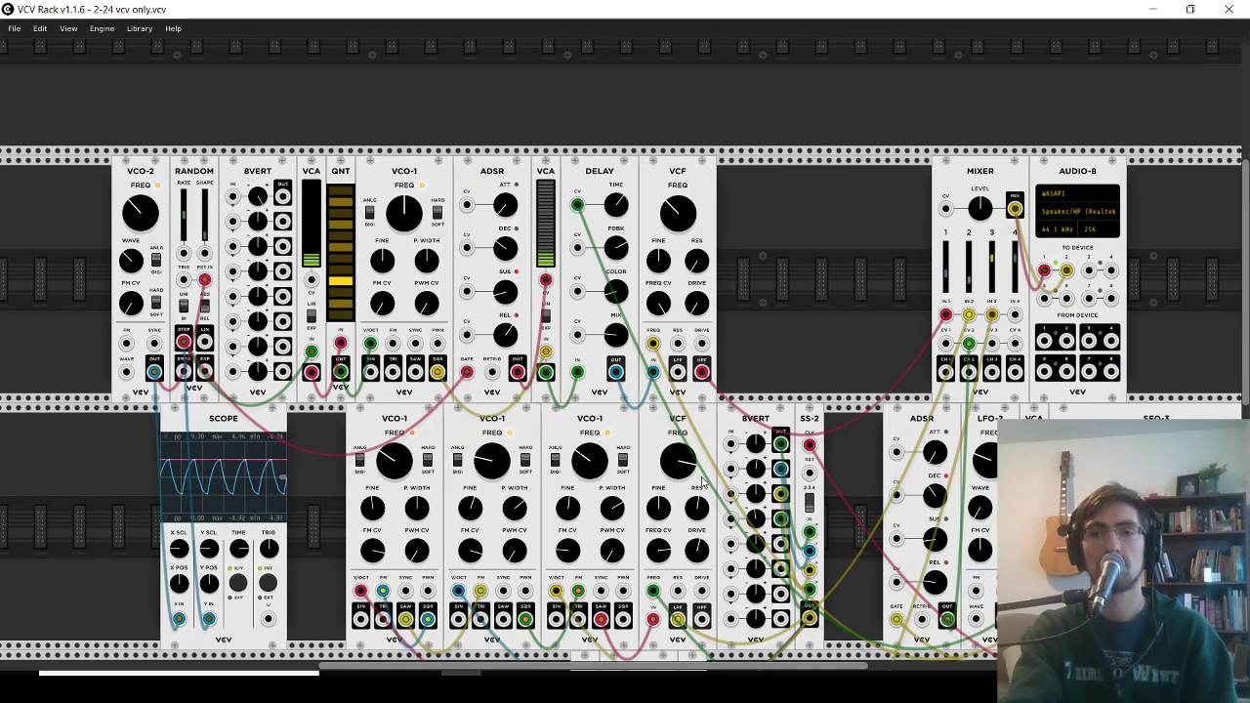
{"action": "scroll", "coordinate": [698, 471], "scroll_direction": "down", "scroll_amount": 2}
{"action": "scroll", "coordinate": [701, 581], "scroll_direction": "right", "scroll_amount": 2}
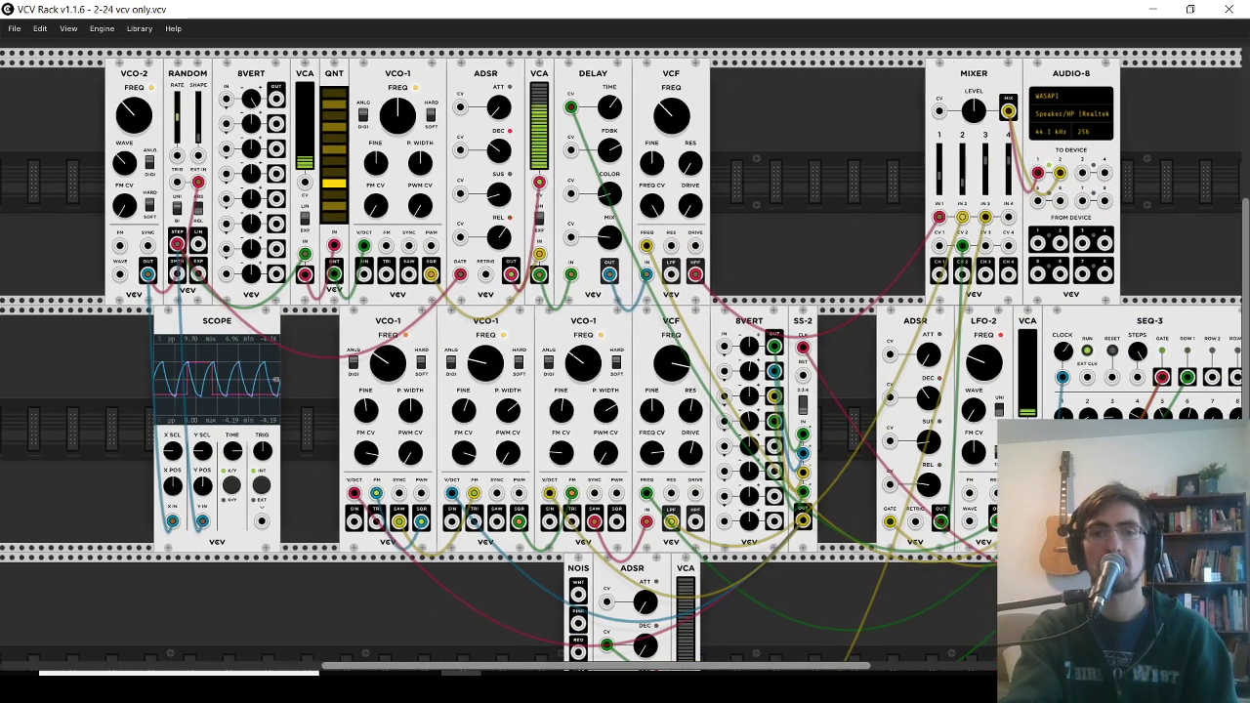
{"action": "scroll", "coordinate": [768, 551], "scroll_direction": "up", "scroll_amount": 1}
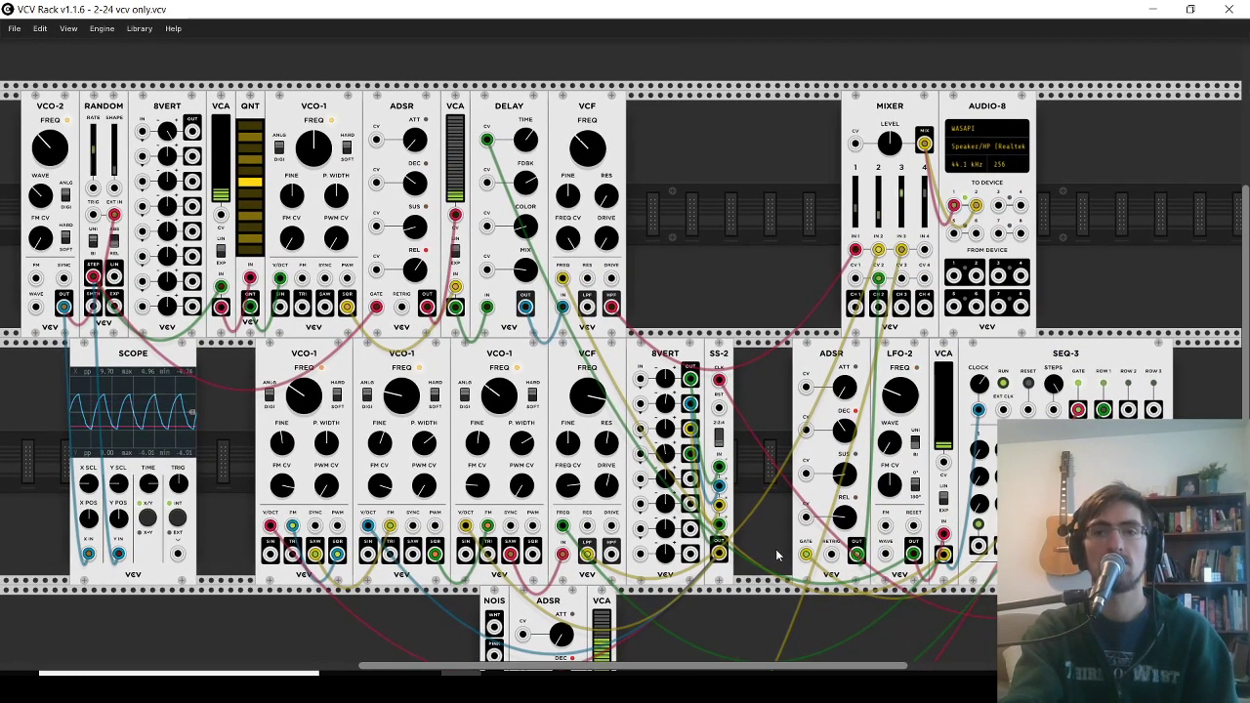
{"action": "scroll", "coordinate": [777, 555], "scroll_direction": "down", "scroll_amount": 1}
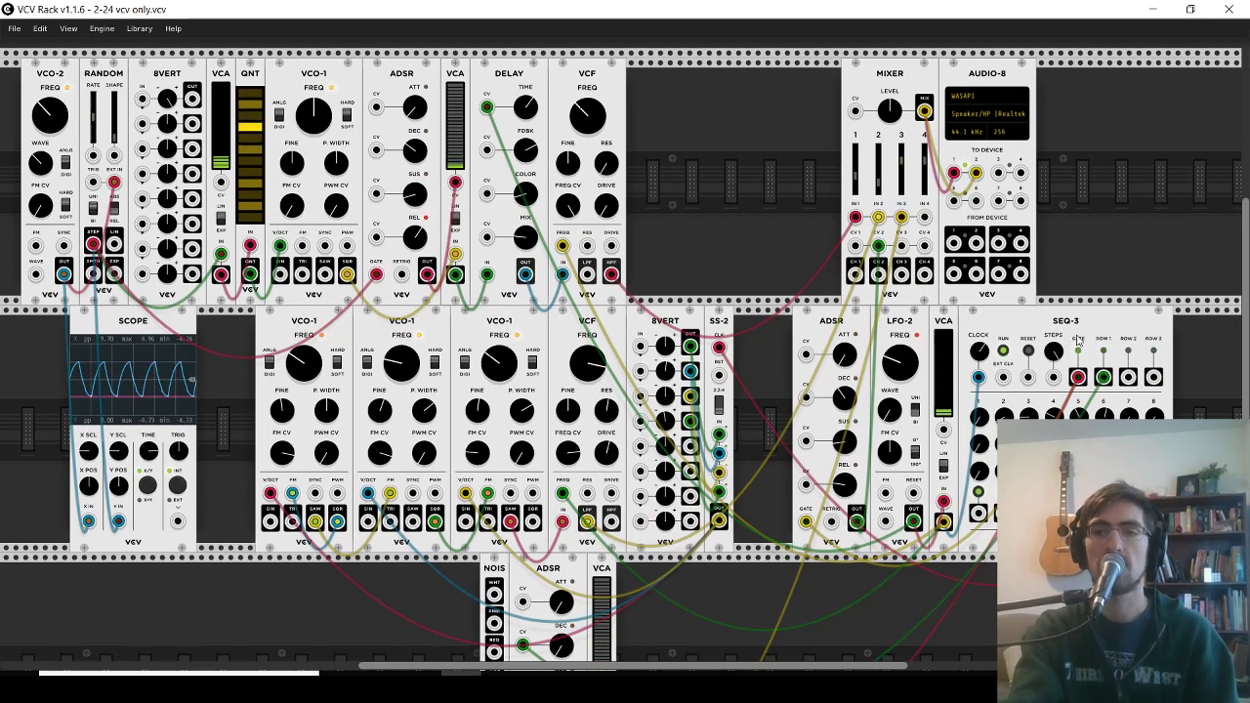
{"action": "mouse_move", "coordinate": [1078, 339]}
{"action": "left_mouse_down"}
{"action": "mouse_move", "coordinate": [1113, 330]}
{"action": "mouse_move", "coordinate": [1072, 326]}
{"action": "left_mouse_up"}
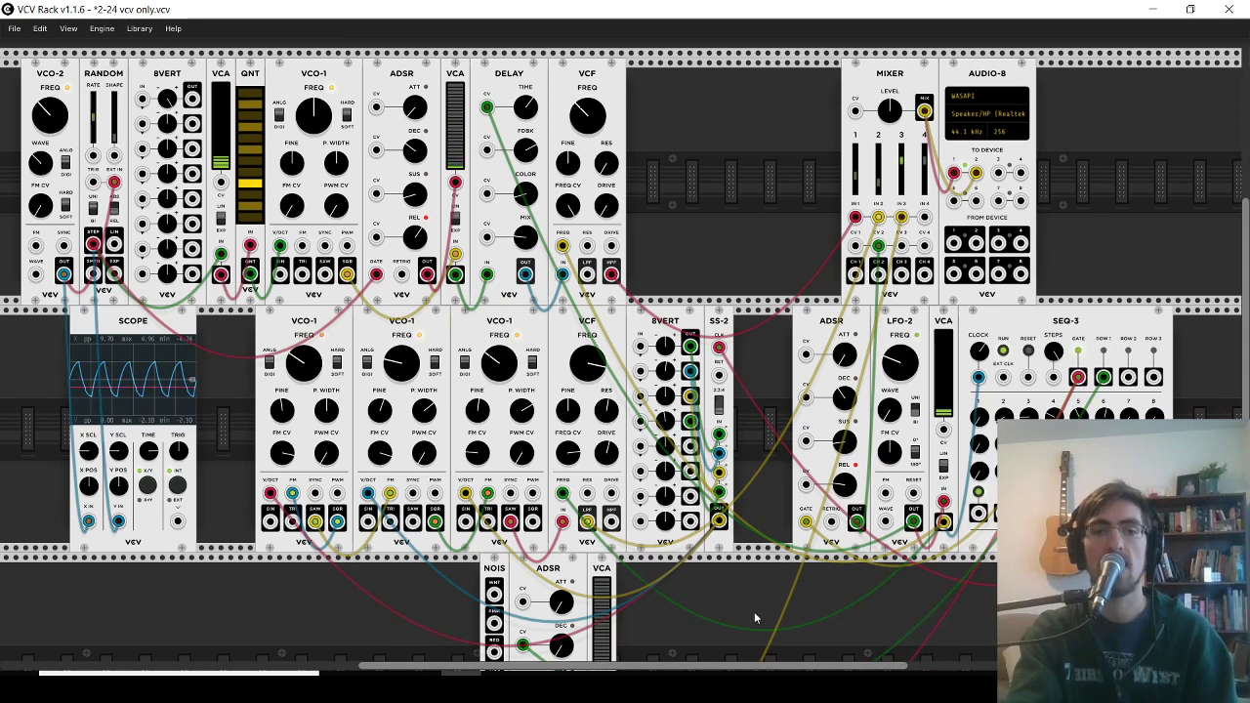
{"action": "scroll", "coordinate": [718, 538], "scroll_direction": "down", "scroll_amount": 3}
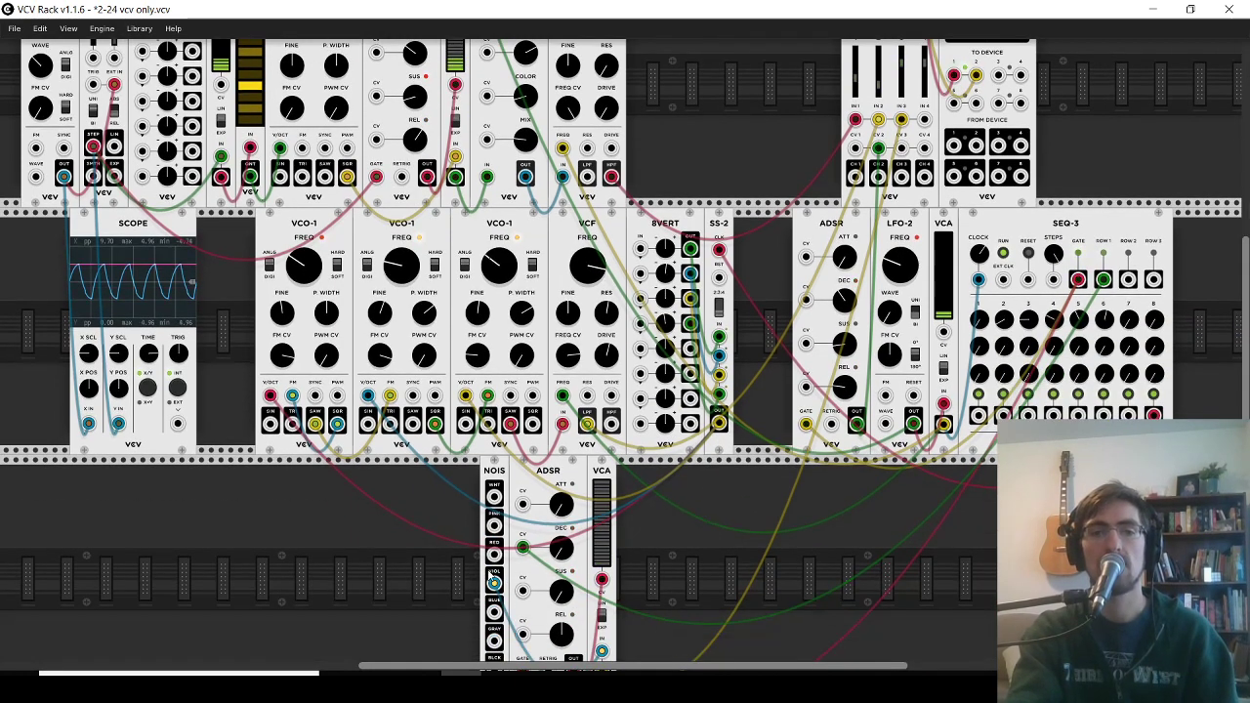
{"action": "scroll", "coordinate": [722, 543], "scroll_direction": "up", "scroll_amount": 4}
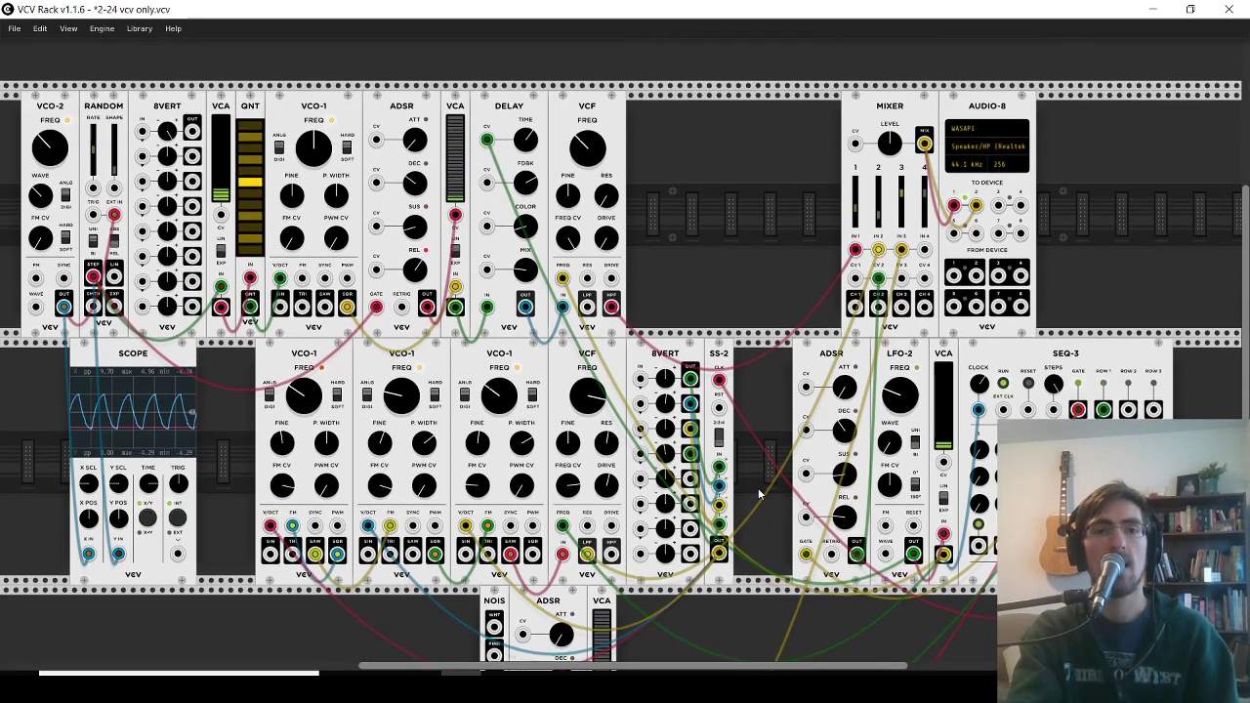
{"action": "scroll", "coordinate": [760, 489], "scroll_direction": "down", "scroll_amount": 1}
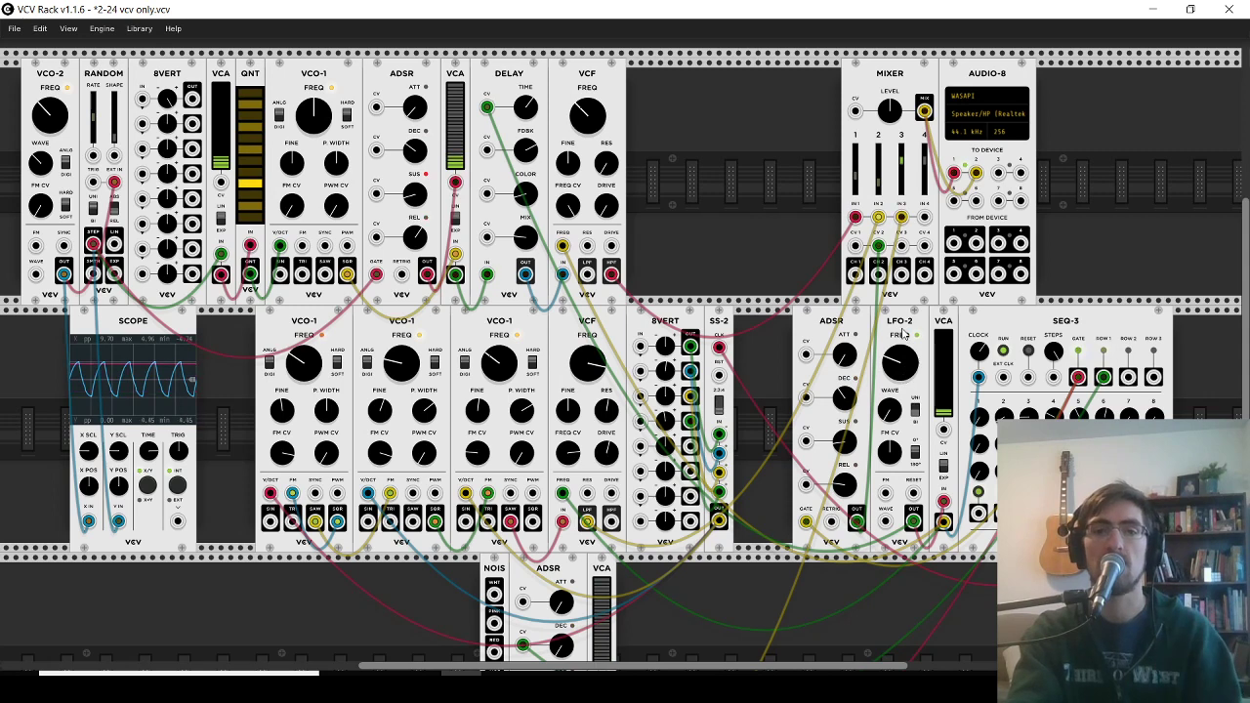
- Open the "2-20 vcv only" patch from the vcv folder, discarding the unsaved current patch
{"action": "left_click", "coordinate": [15, 29]}
{"action": "left_click", "coordinate": [18, 59]}
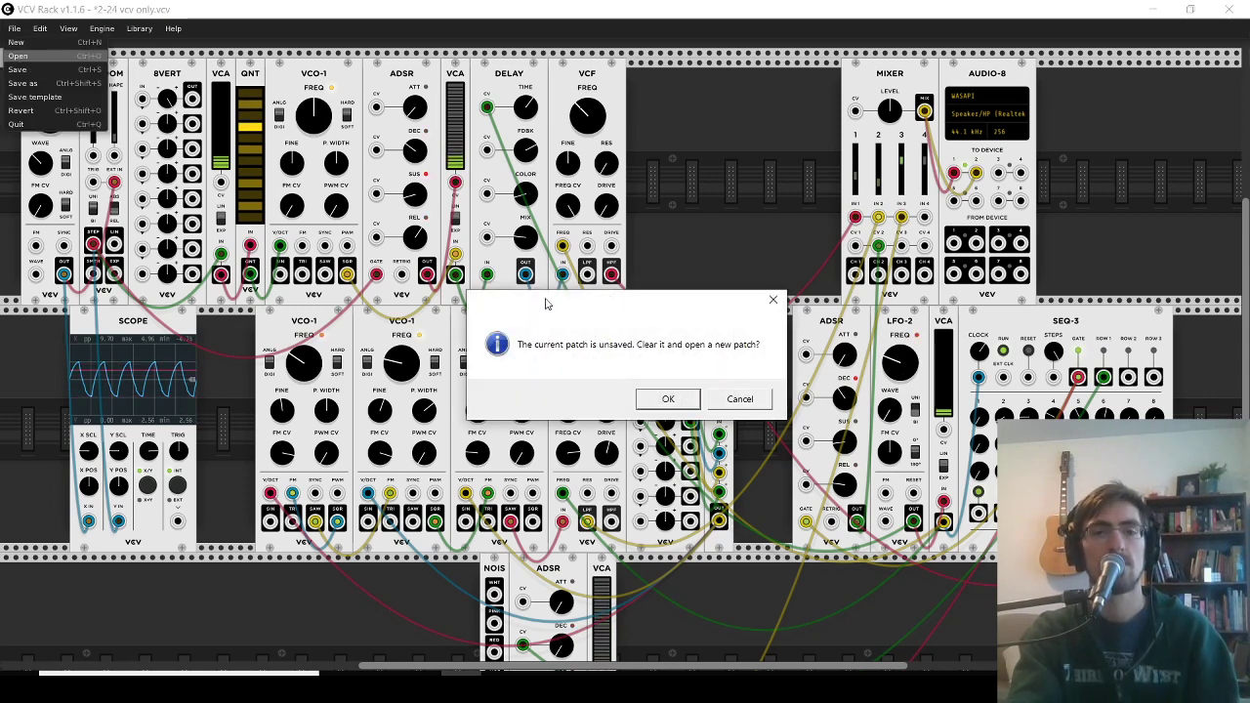
{"action": "left_click", "coordinate": [667, 398]}
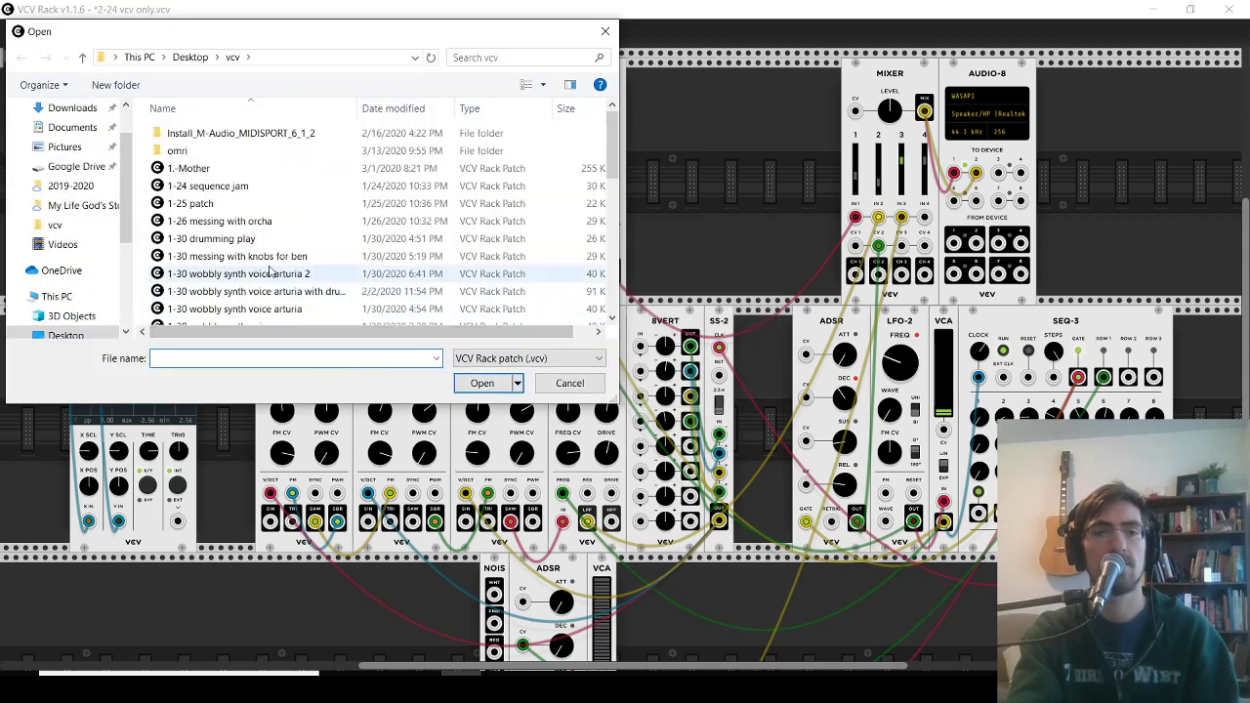
{"action": "scroll", "coordinate": [272, 267], "scroll_direction": "down", "scroll_amount": 3}
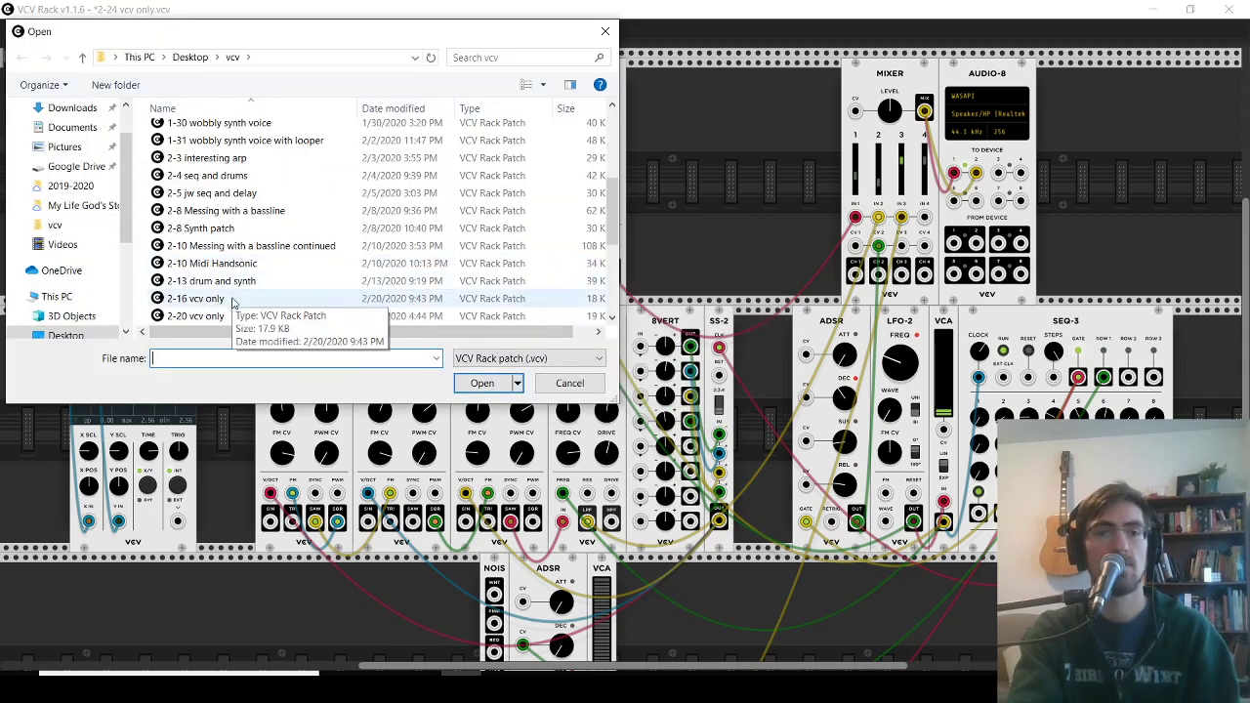
{"action": "scroll", "coordinate": [235, 299], "scroll_direction": "down", "scroll_amount": 1}
{"action": "double_click", "coordinate": [240, 264]}
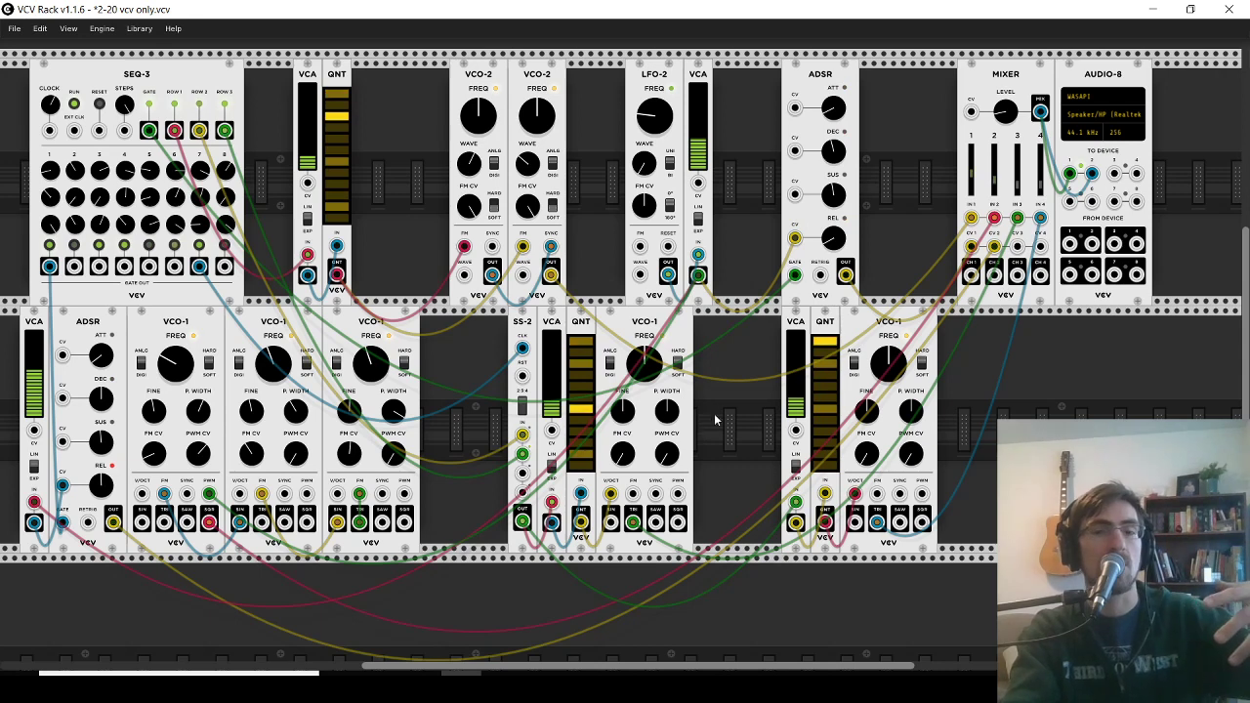
- Point out the LFO-2 area of the patch and review the VCV-brand modules in the module browser
{"action": "mouse_move", "coordinate": [662, 82]}
{"action": "left_mouse_down"}
{"action": "mouse_move", "coordinate": [643, 82]}
{"action": "mouse_move", "coordinate": [662, 82]}
{"action": "left_mouse_up"}
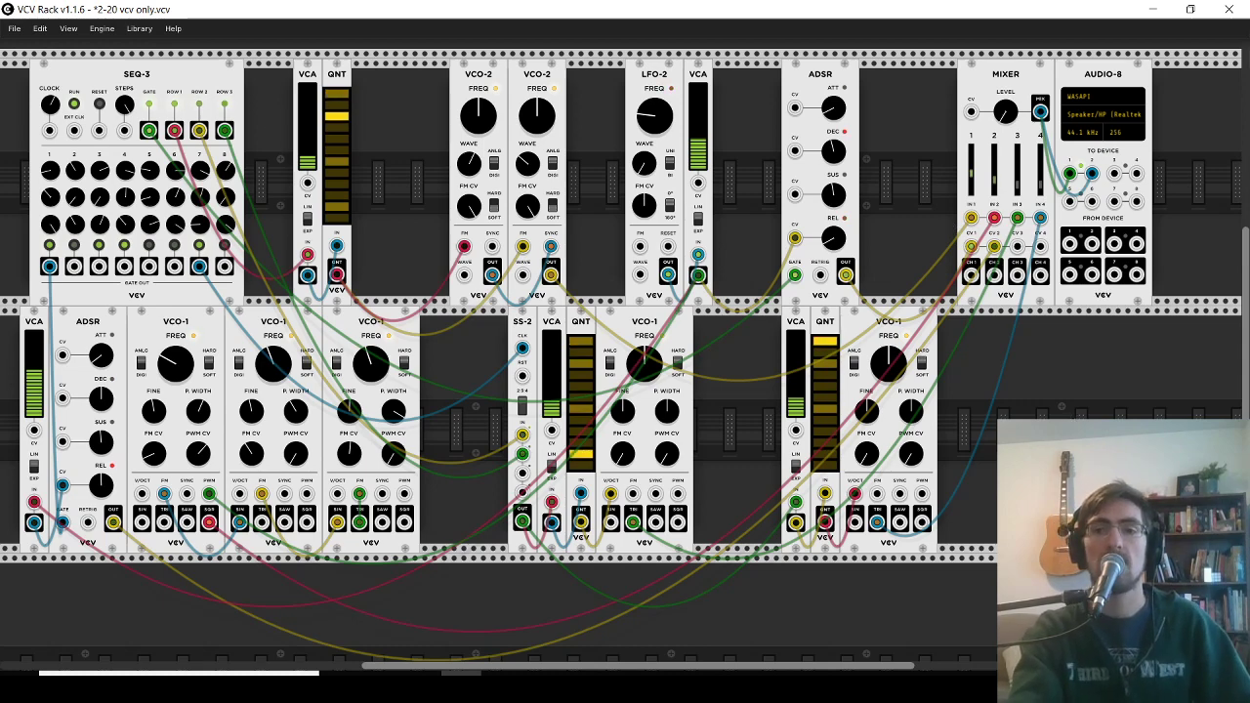
{"action": "right_click", "coordinate": [415, 177]}
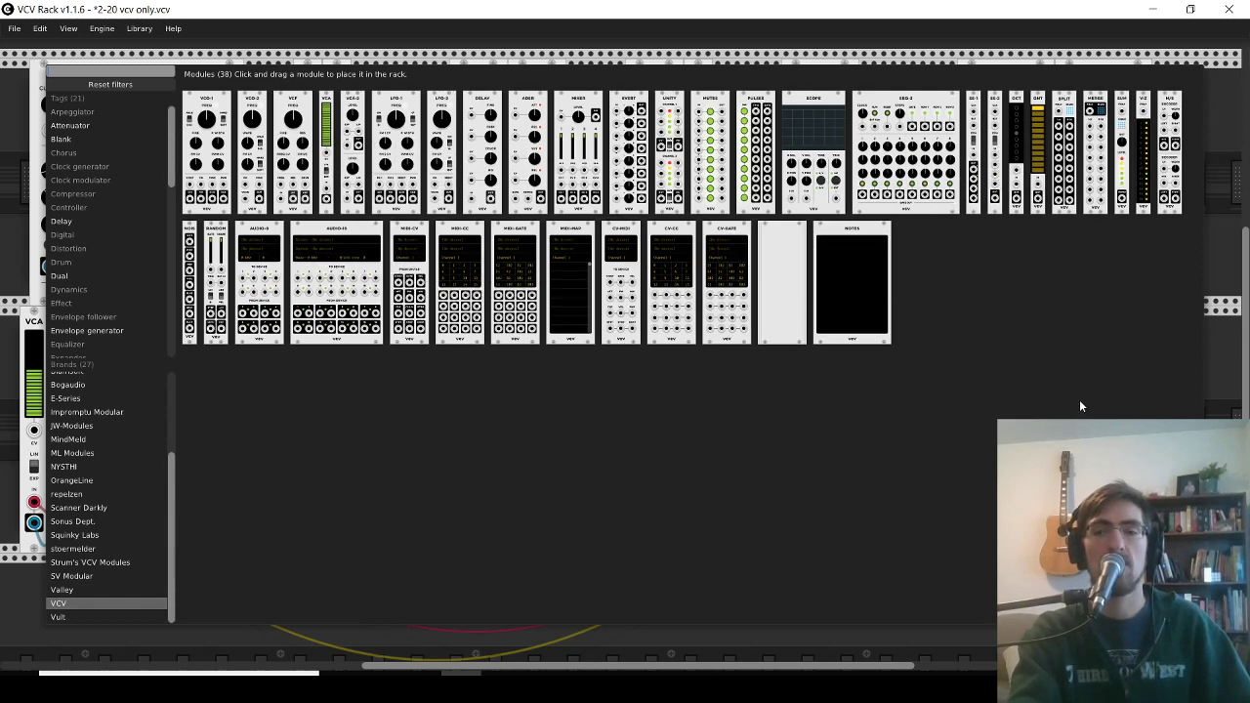
{"action": "left_click", "coordinate": [1209, 395]}
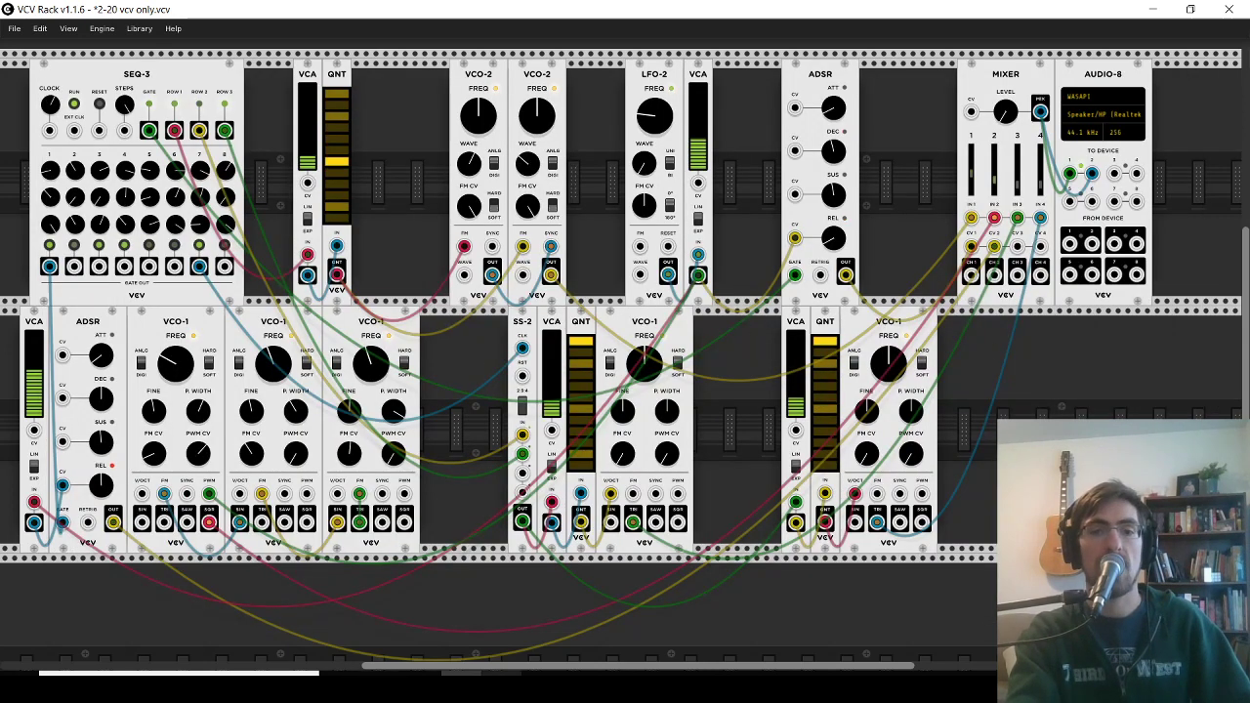
- Switch to the browser showing the VCV Rack website, open the module Library, and look through the listed modules
{"action": "mouse_move", "coordinate": [625, 684]}
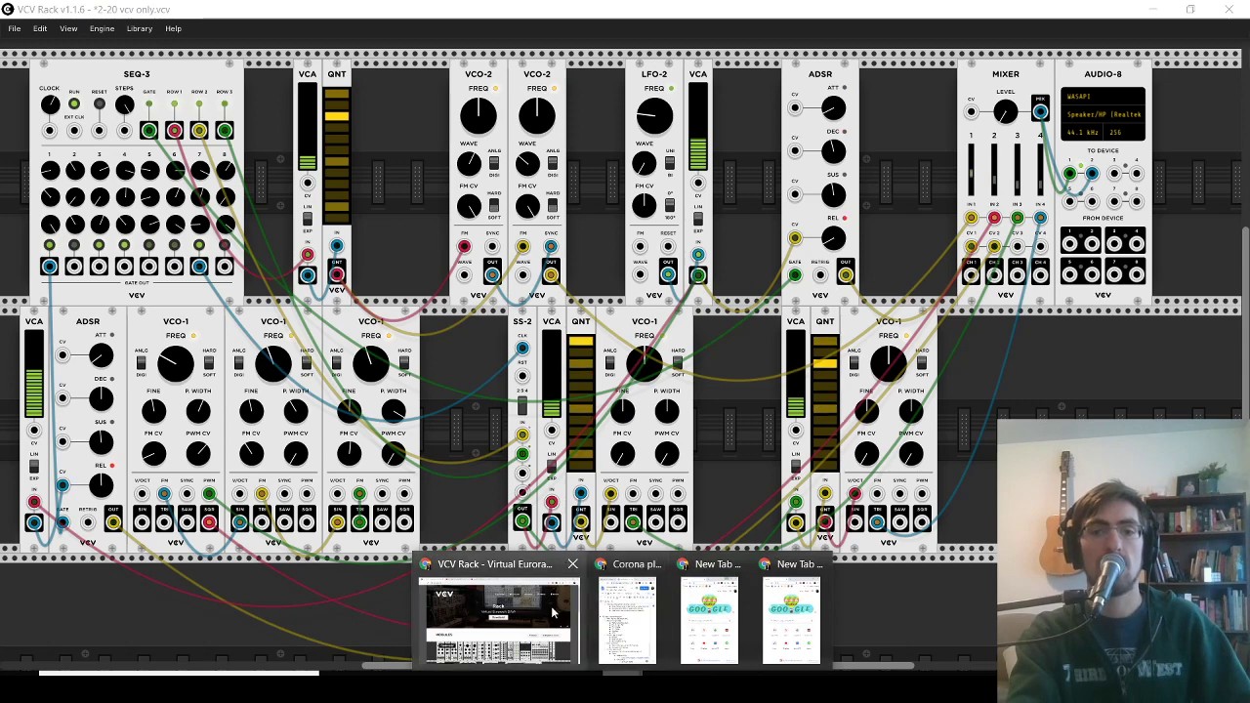
{"action": "left_click", "coordinate": [498, 615]}
{"action": "left_click", "coordinate": [860, 451]}
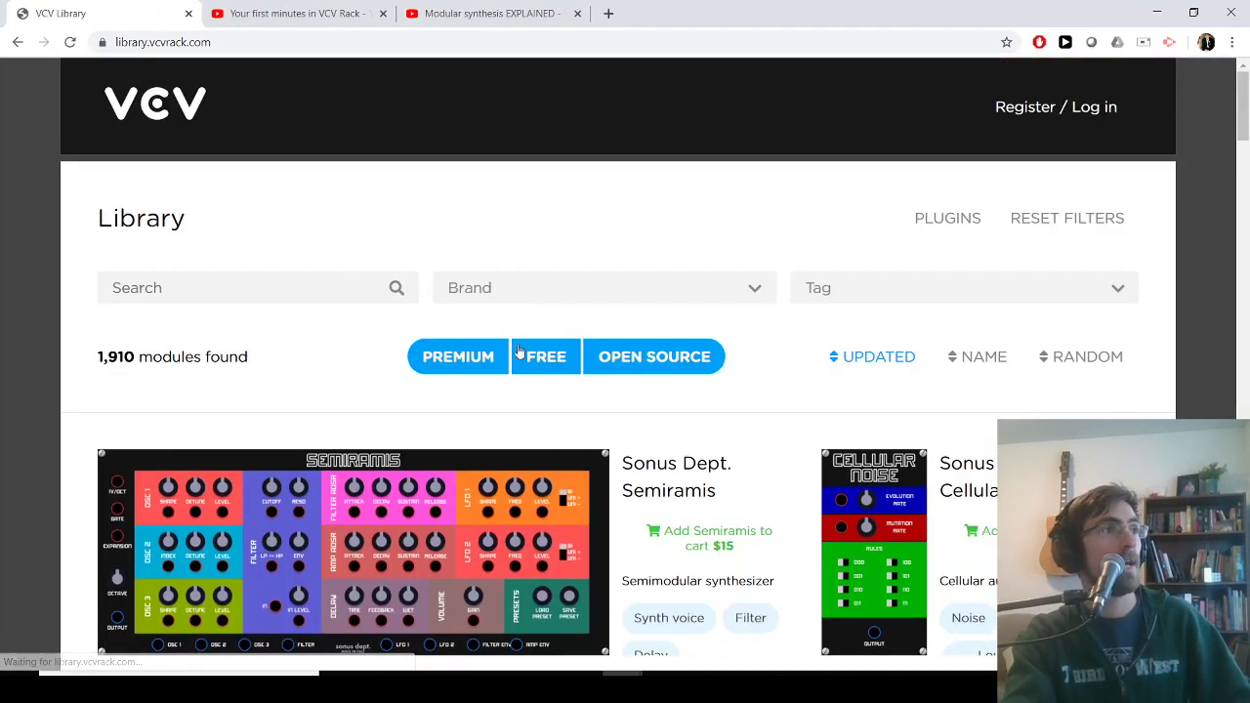
{"action": "scroll", "coordinate": [673, 408], "scroll_direction": "down", "scroll_amount": 8}
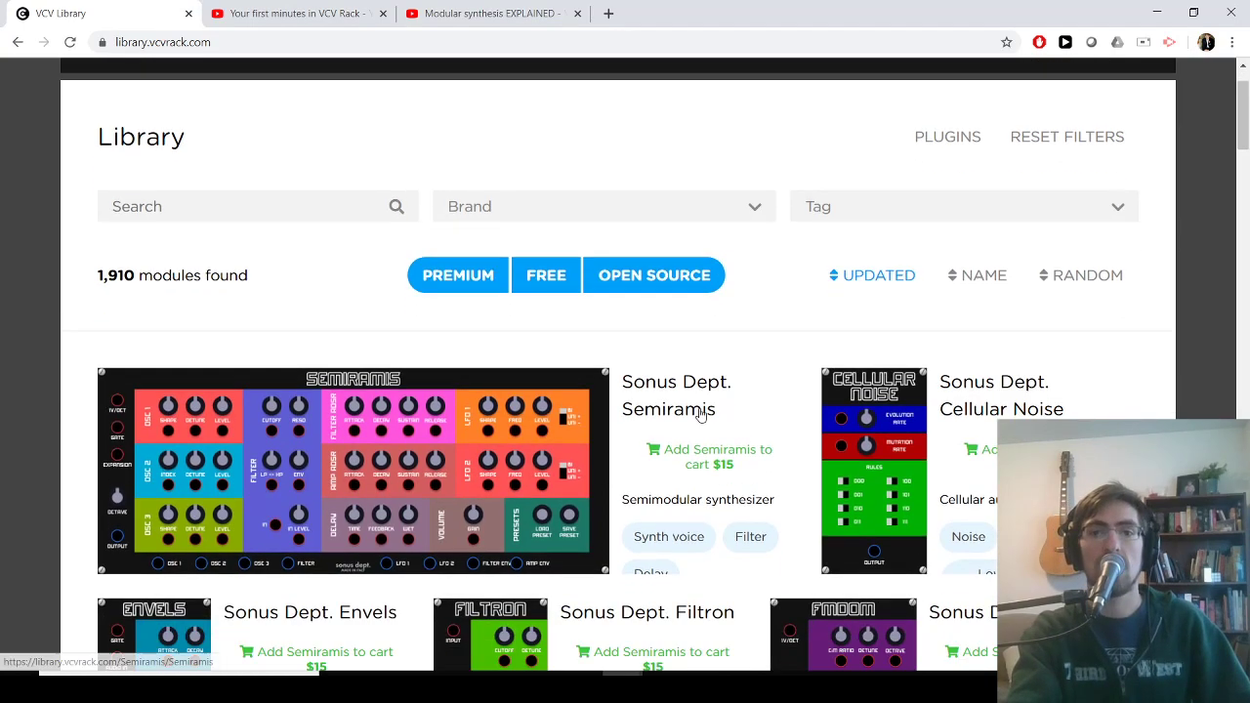
{"action": "scroll", "coordinate": [640, 447], "scroll_direction": "down", "scroll_amount": 4}
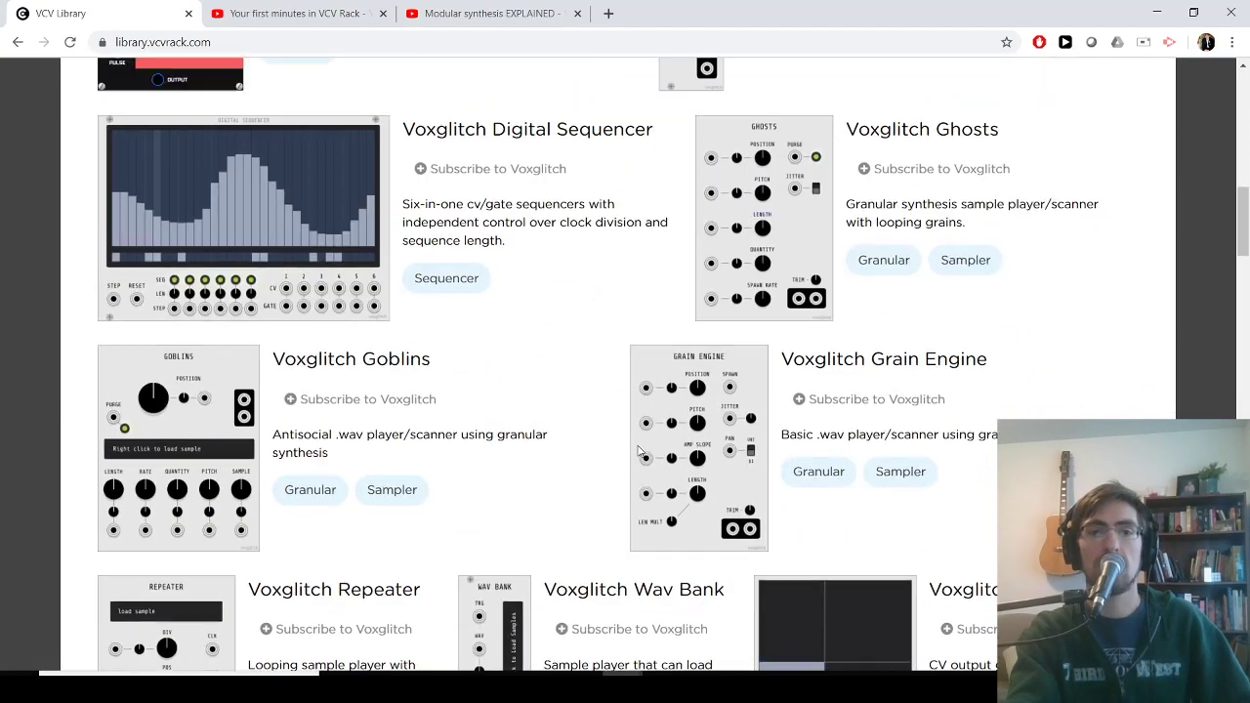
{"action": "scroll", "coordinate": [650, 454], "scroll_direction": "up", "scroll_amount": 15}
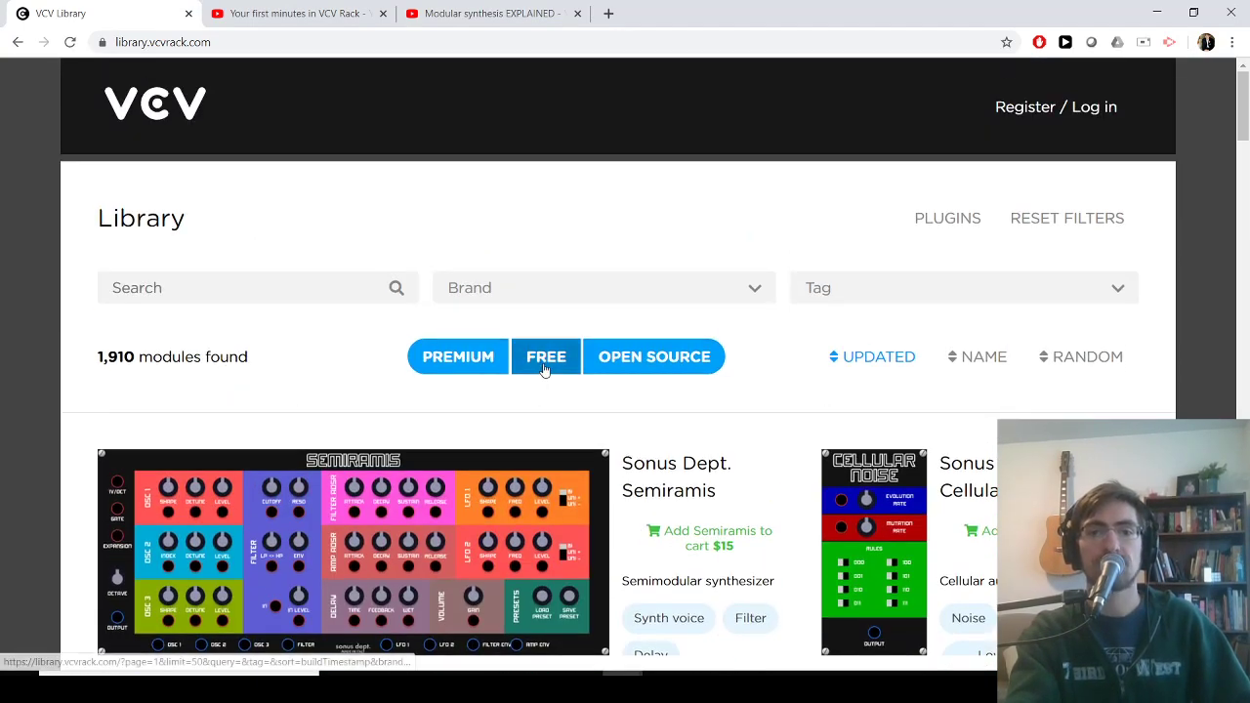
- Filter the module Library to free modules, look through them, and open the Plugins list
{"action": "left_click", "coordinate": [543, 369]}
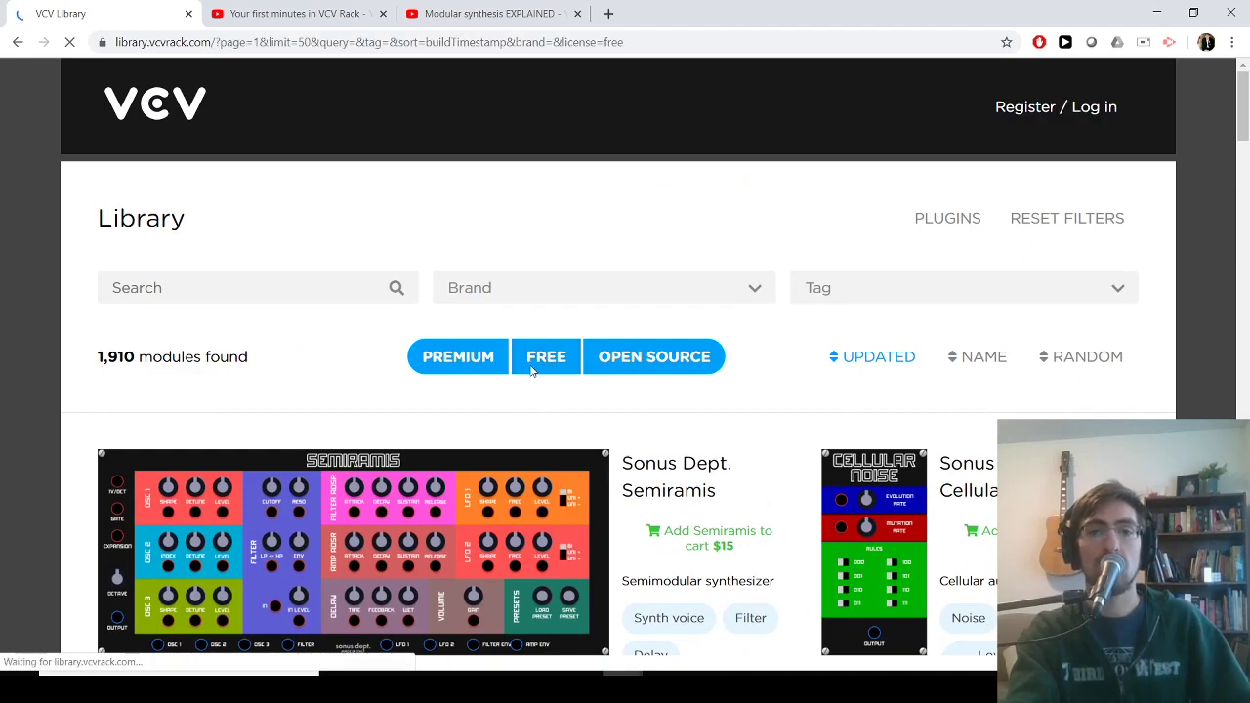
{"action": "scroll", "coordinate": [422, 391], "scroll_direction": "down", "scroll_amount": 10}
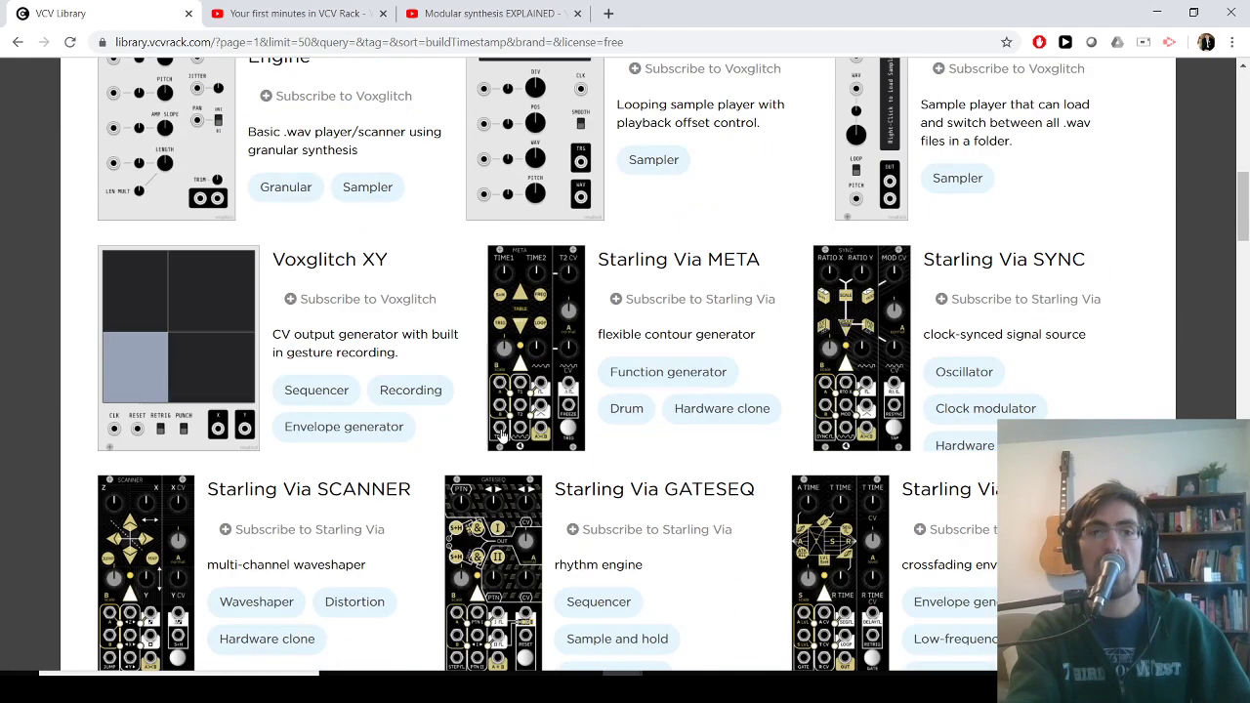
{"action": "scroll", "coordinate": [501, 435], "scroll_direction": "down", "scroll_amount": 5}
{"action": "scroll", "coordinate": [564, 457], "scroll_direction": "up", "scroll_amount": 10}
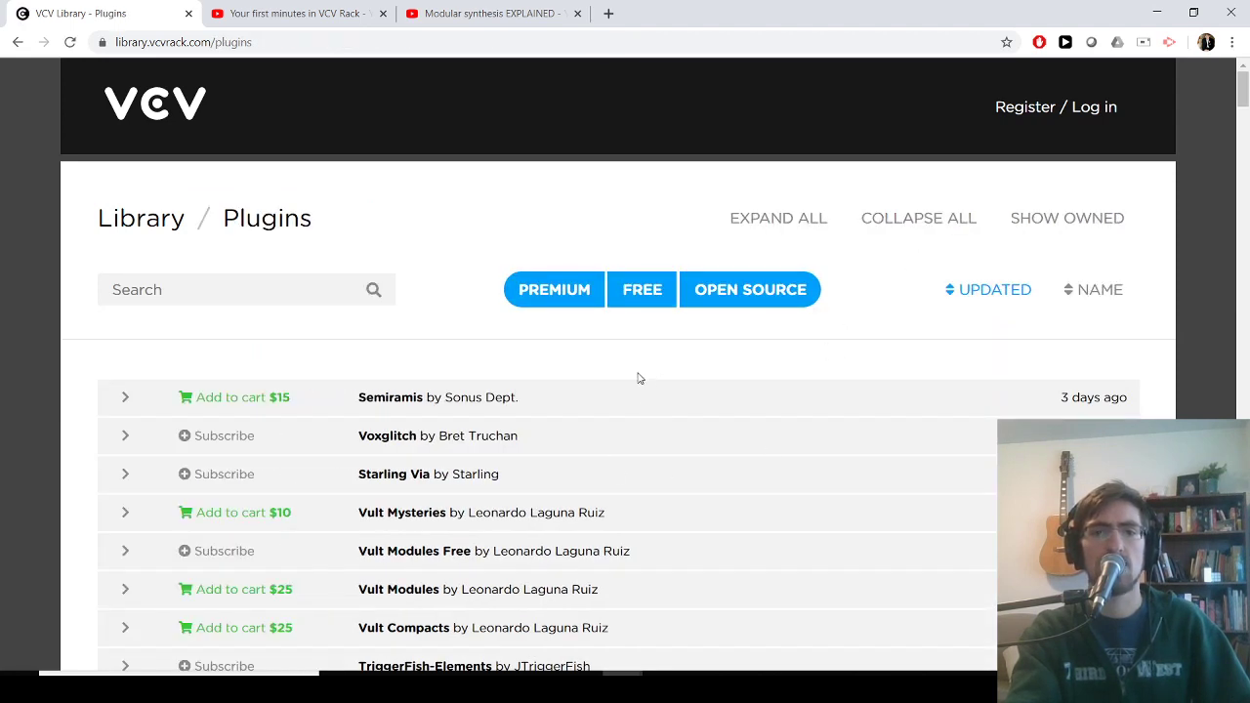
- Filter the Plugins list to free plugins and look through the entries
{"action": "left_click", "coordinate": [650, 302]}
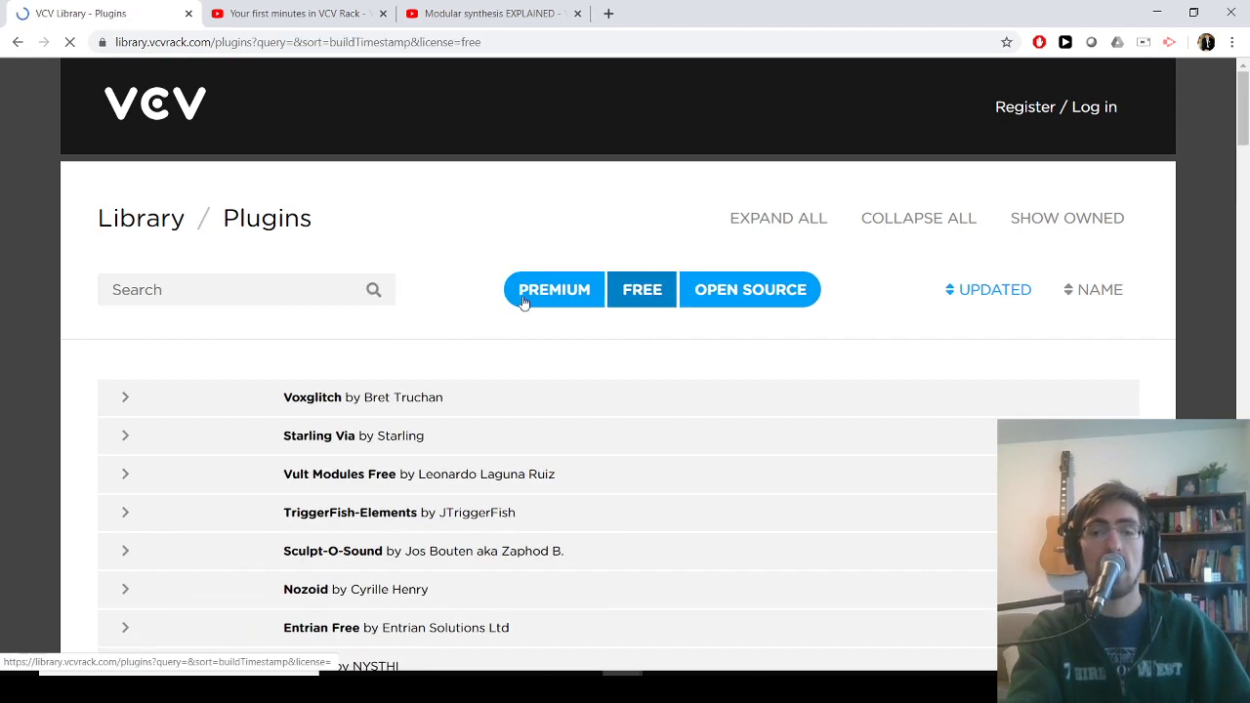
{"action": "scroll", "coordinate": [724, 480], "scroll_direction": "down", "scroll_amount": 5}
{"action": "scroll", "coordinate": [723, 481], "scroll_direction": "down", "scroll_amount": 3}
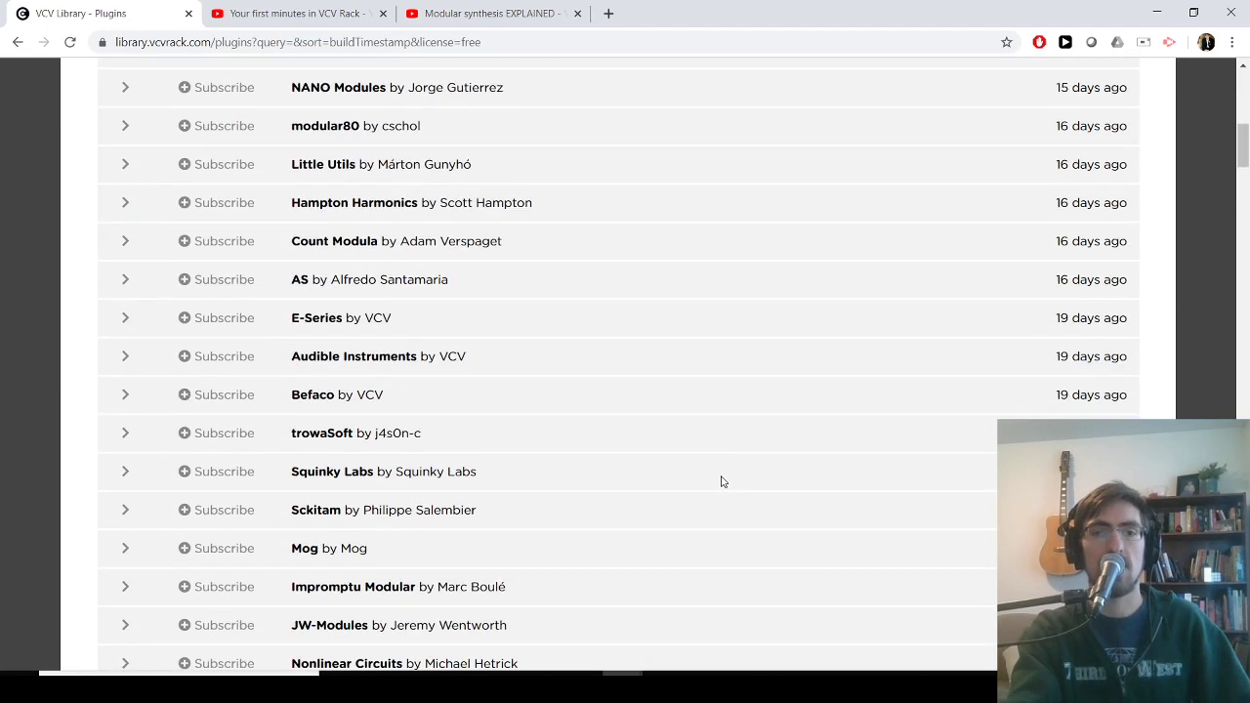
{"action": "scroll", "coordinate": [720, 479], "scroll_direction": "up", "scroll_amount": 8}
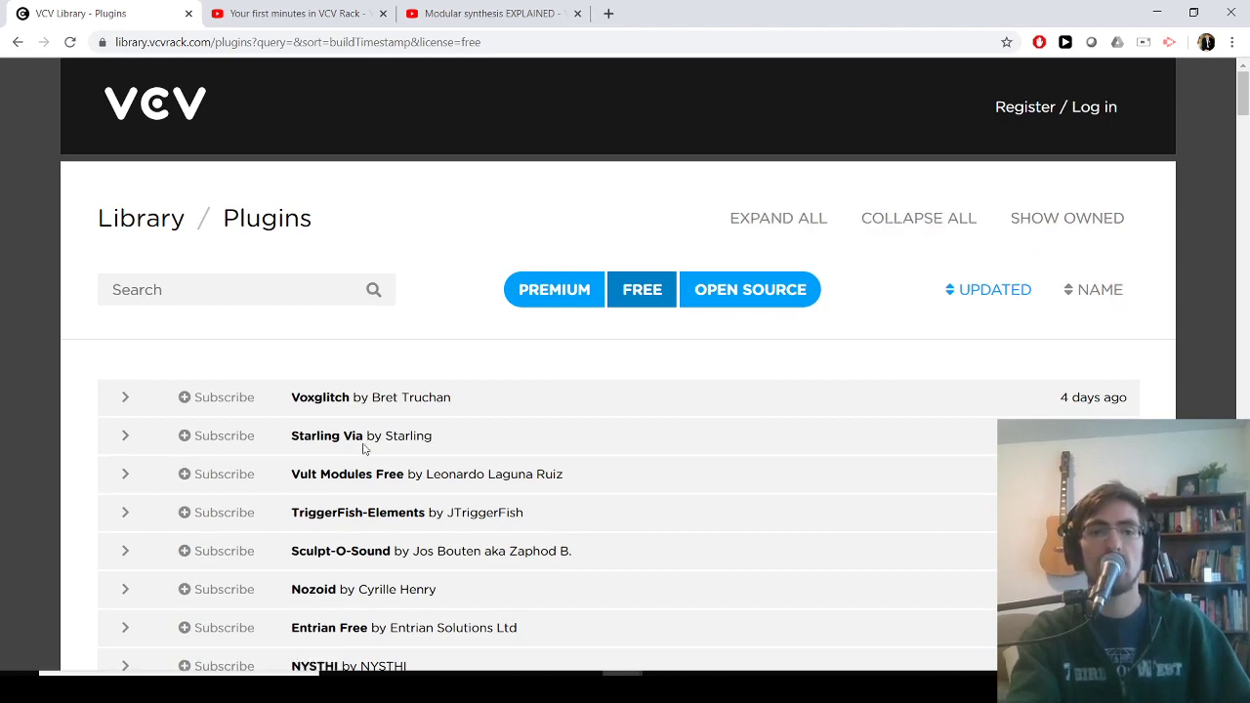
{"action": "scroll", "coordinate": [538, 521], "scroll_direction": "down", "scroll_amount": 7}
{"action": "scroll", "coordinate": [616, 466], "scroll_direction": "up", "scroll_amount": 7}
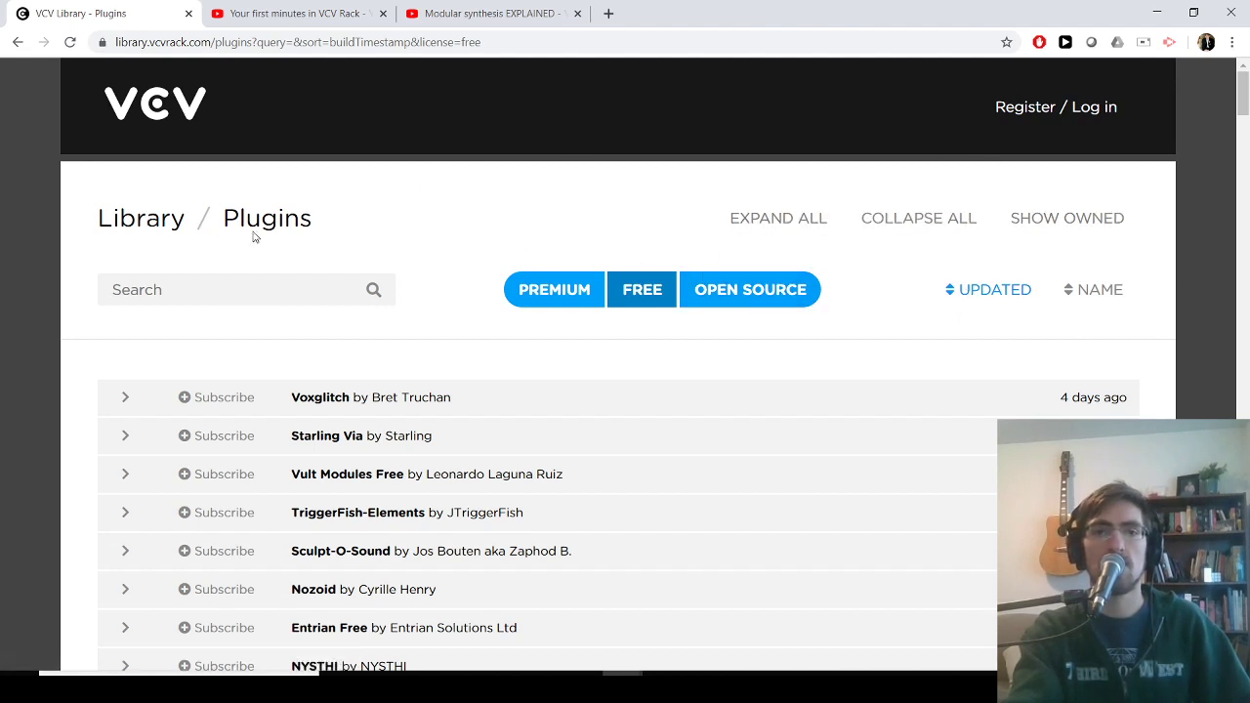
- Remove the free filter from the Plugins list and look over free and paid plugins together
{"action": "left_click", "coordinate": [646, 291]}
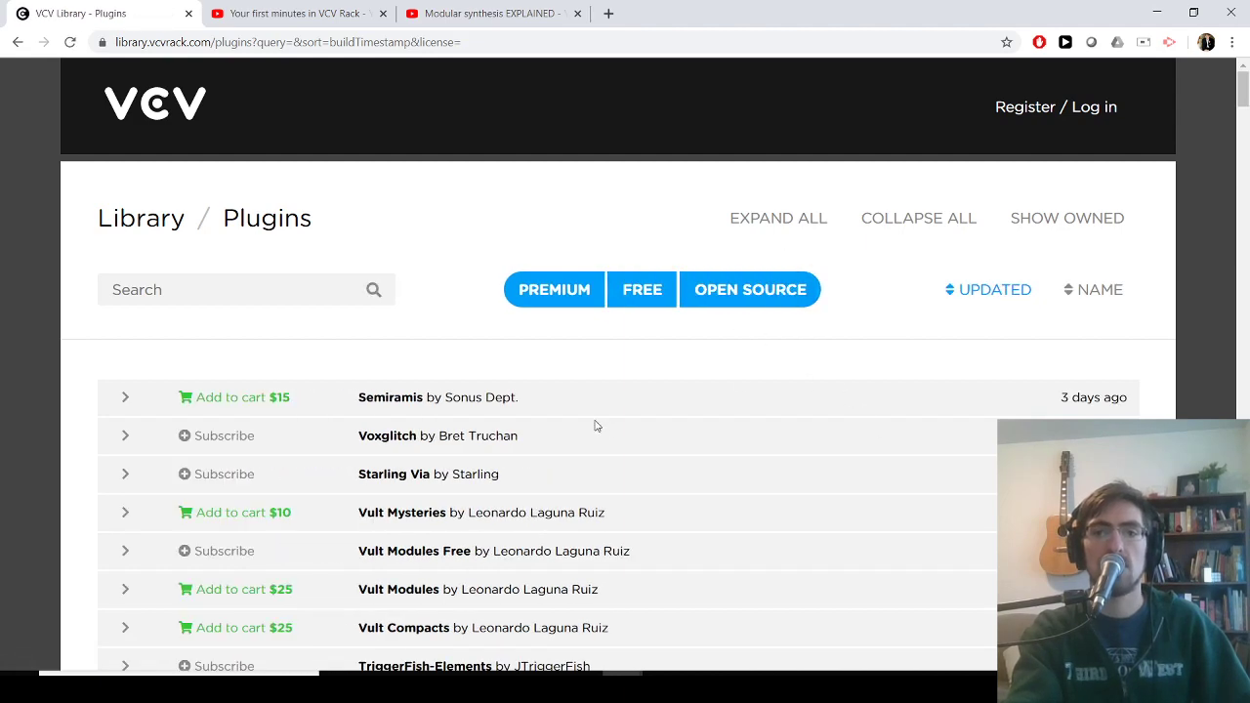
{"action": "scroll", "coordinate": [795, 440], "scroll_direction": "down", "scroll_amount": 6}
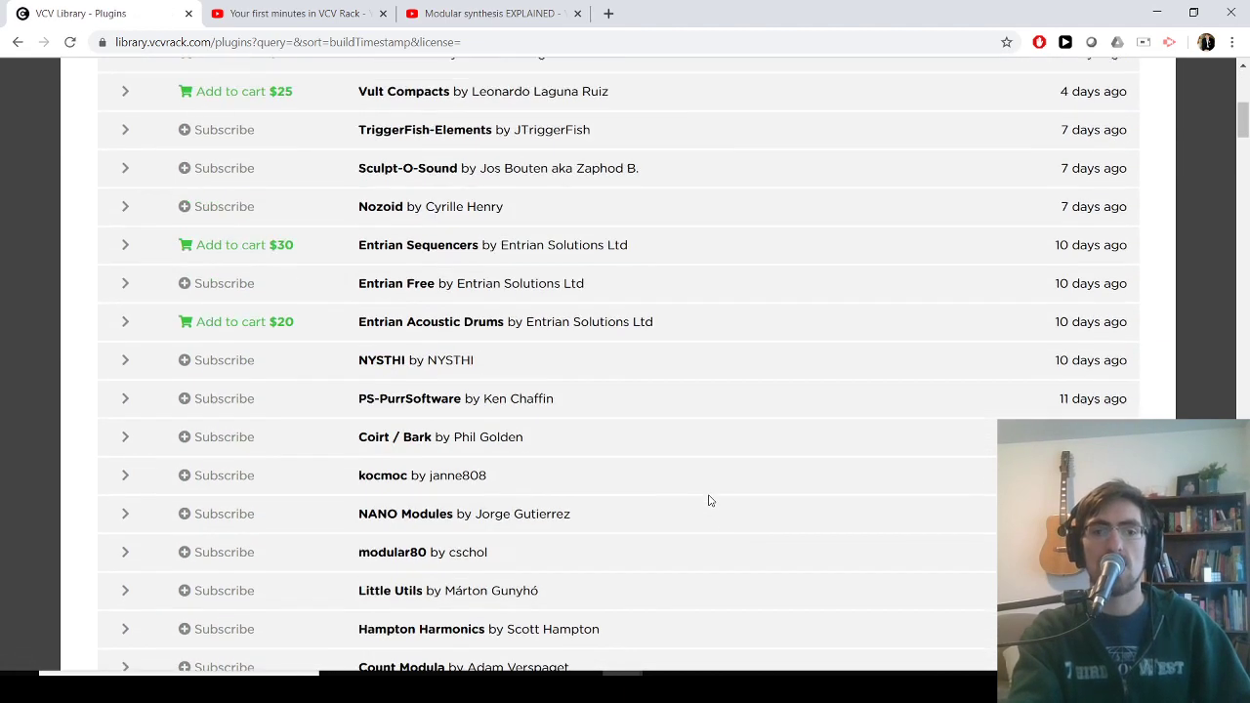
{"action": "scroll", "coordinate": [710, 501], "scroll_direction": "up", "scroll_amount": 6}
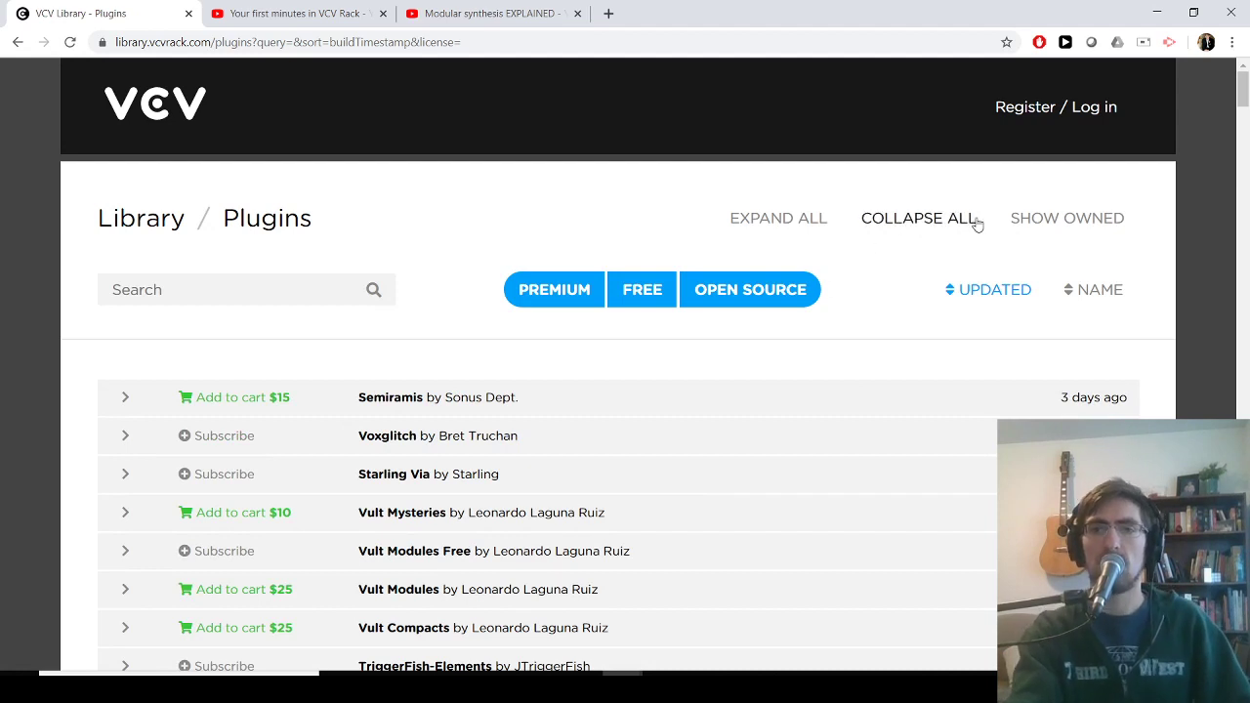
- Show only owned plugins with all entries expanded, and filter the Plugins list to free plugins again
{"action": "left_click", "coordinate": [1038, 218]}
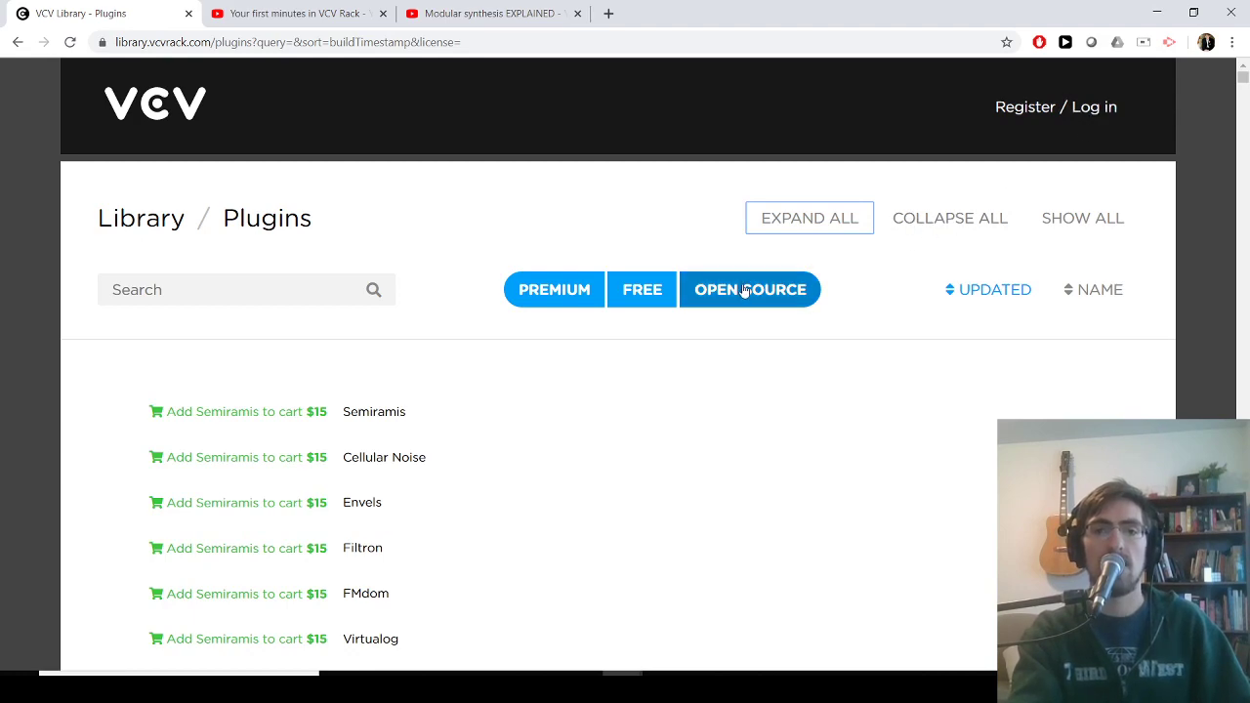
{"action": "left_click", "coordinate": [649, 293]}
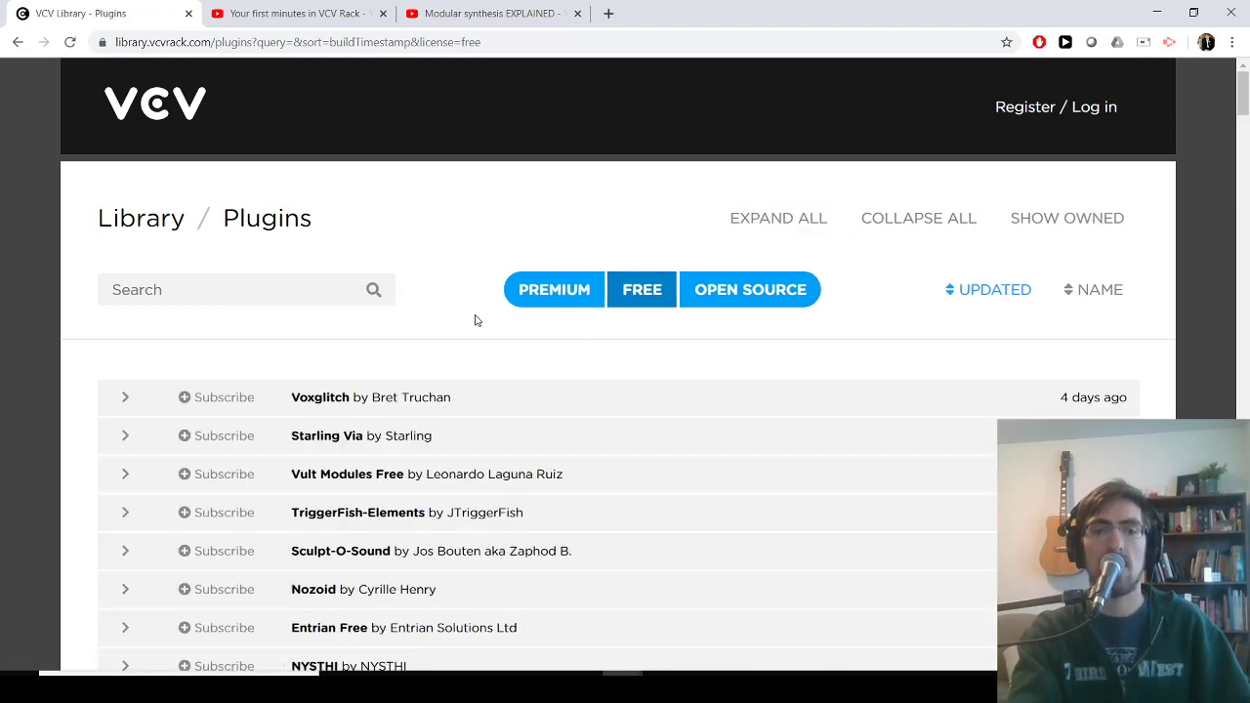
{"action": "scroll", "coordinate": [642, 338], "scroll_direction": "down", "scroll_amount": 5}
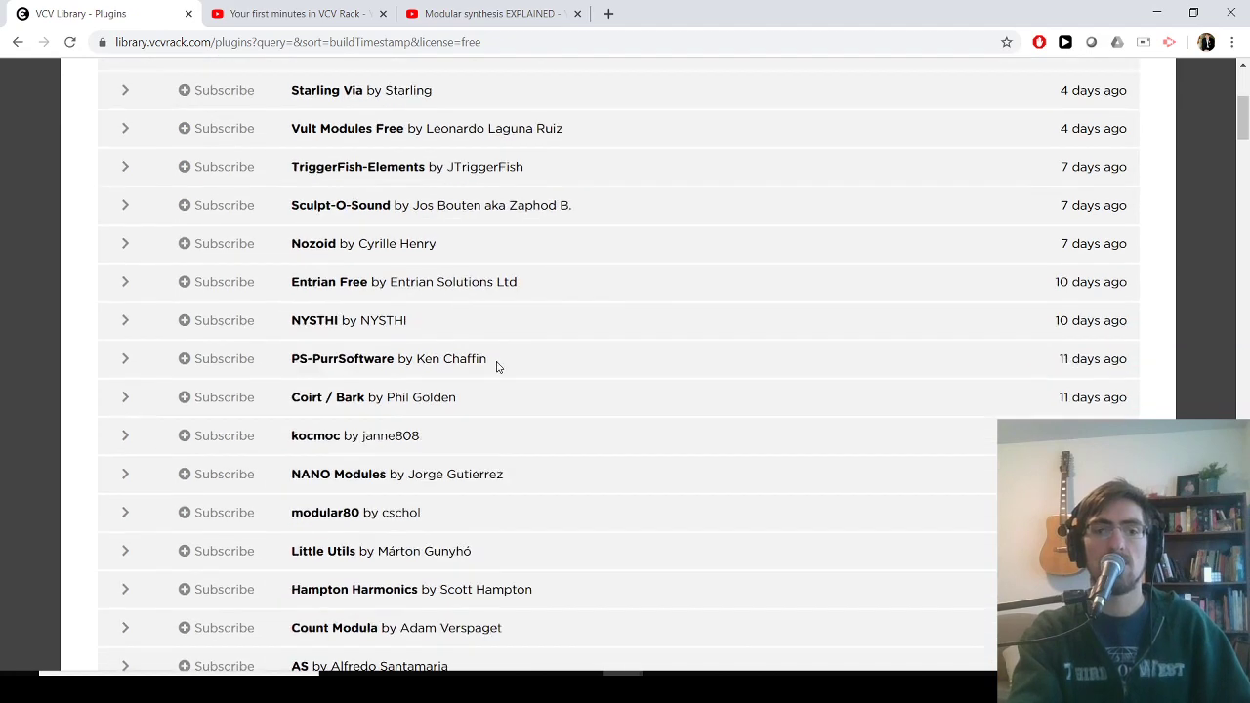
{"action": "scroll", "coordinate": [599, 580], "scroll_direction": "up", "scroll_amount": 3}
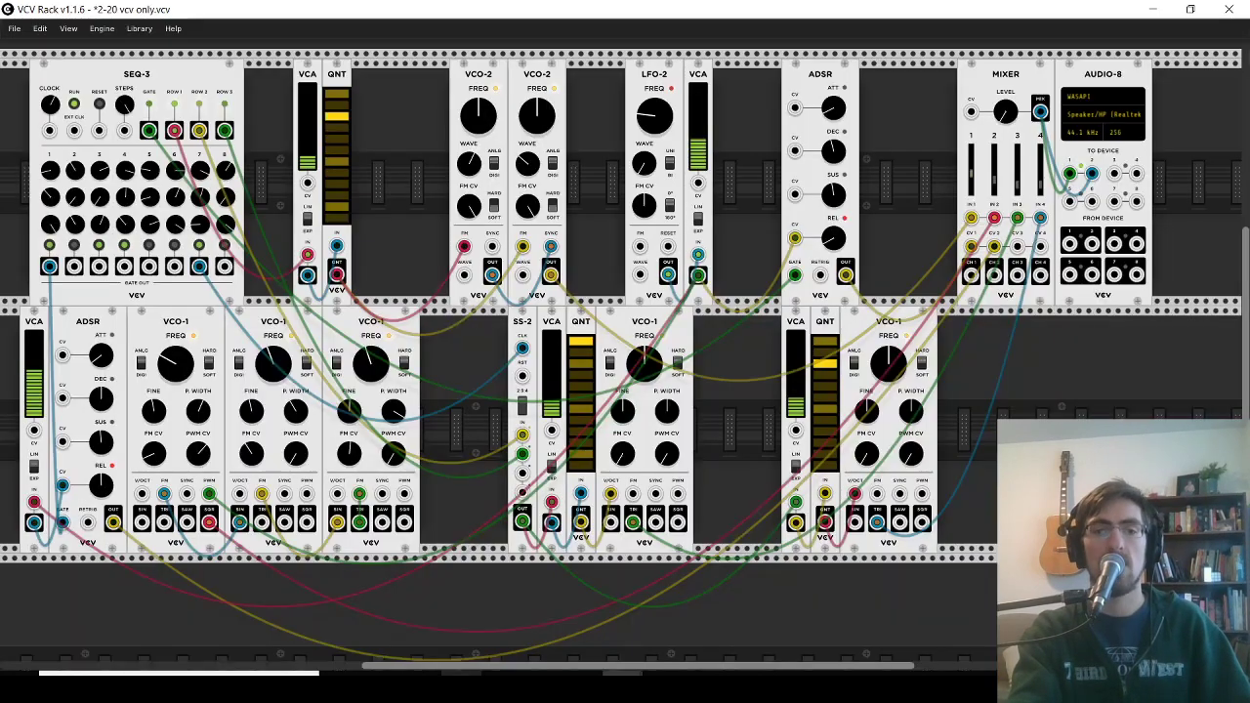
- Switch to VCV Rack and open the "3-13 cool sequencing cont" patch from the vcv folder, discarding the unsaved current patch
{"action": "left_click", "coordinate": [14, 28]}
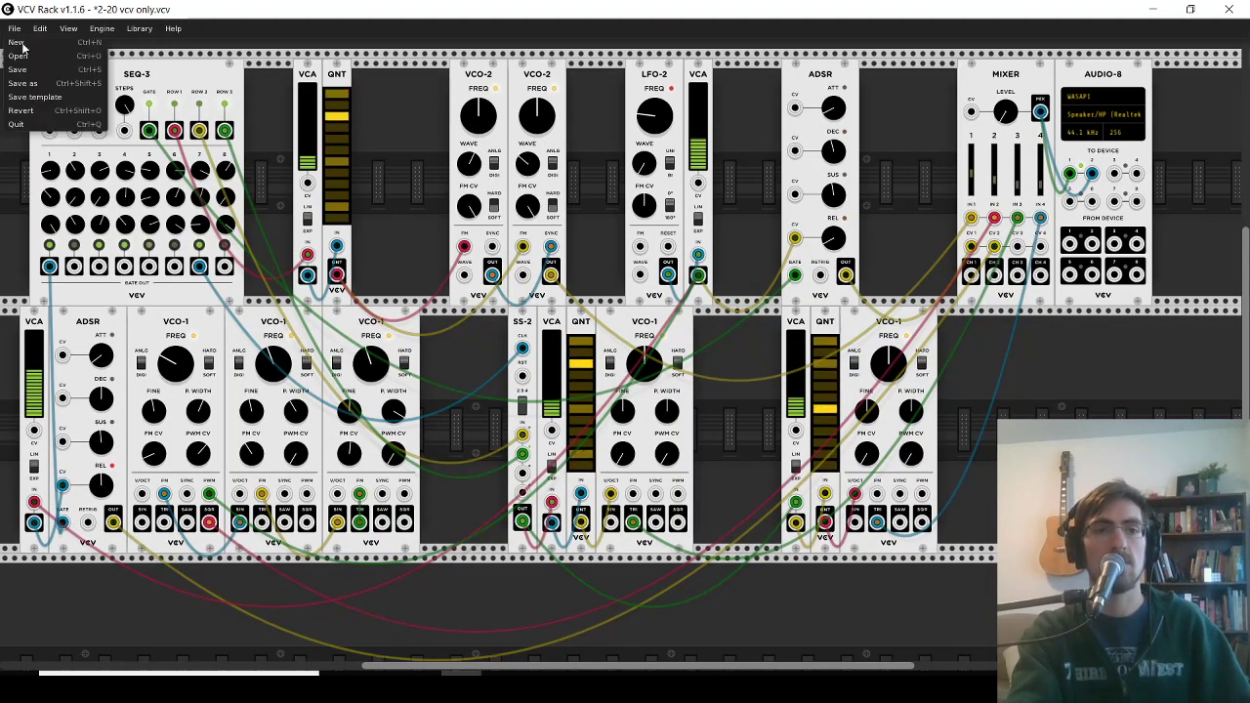
{"action": "left_click", "coordinate": [35, 56]}
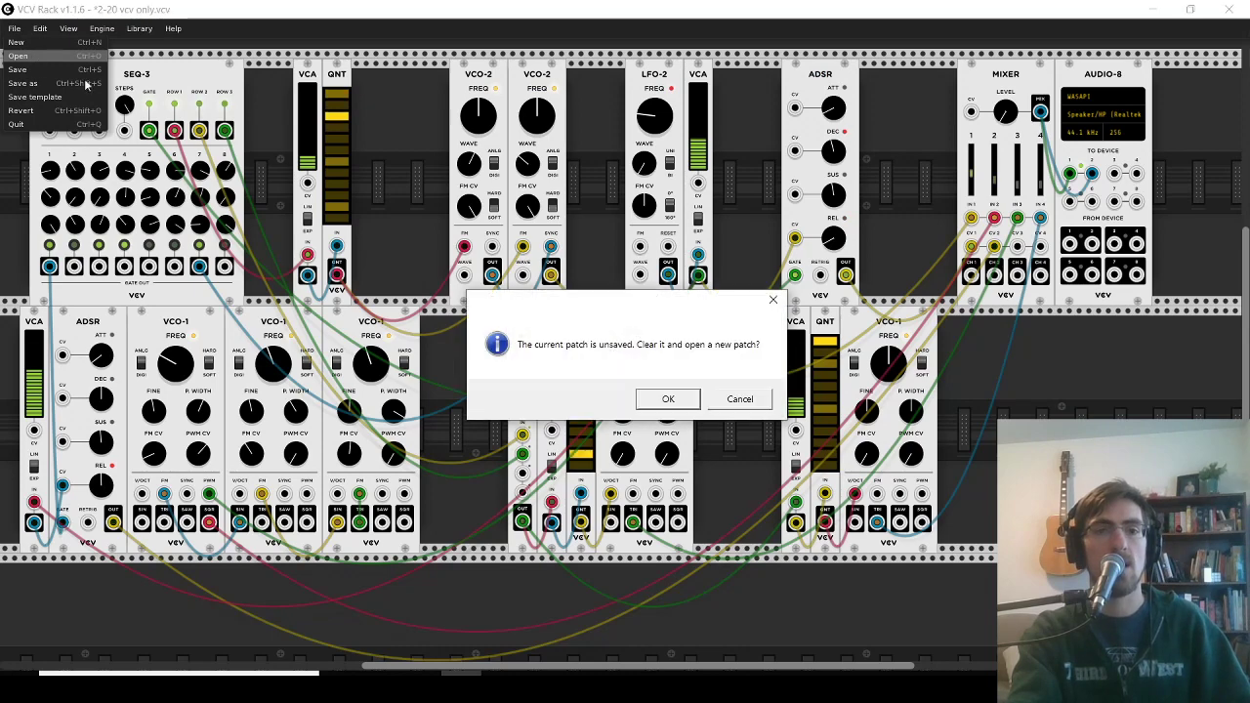
{"action": "left_click", "coordinate": [647, 404]}
{"action": "scroll", "coordinate": [246, 232], "scroll_direction": "down", "scroll_amount": 5}
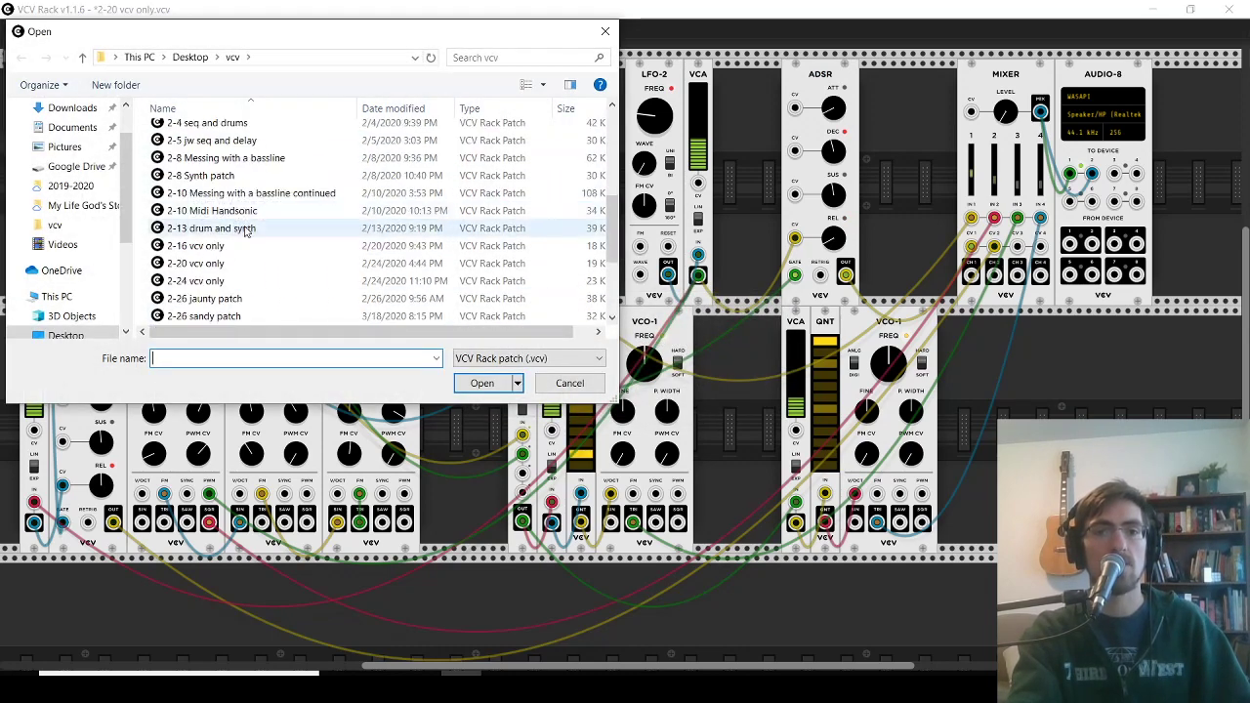
{"action": "scroll", "coordinate": [246, 231], "scroll_direction": "down", "scroll_amount": 3}
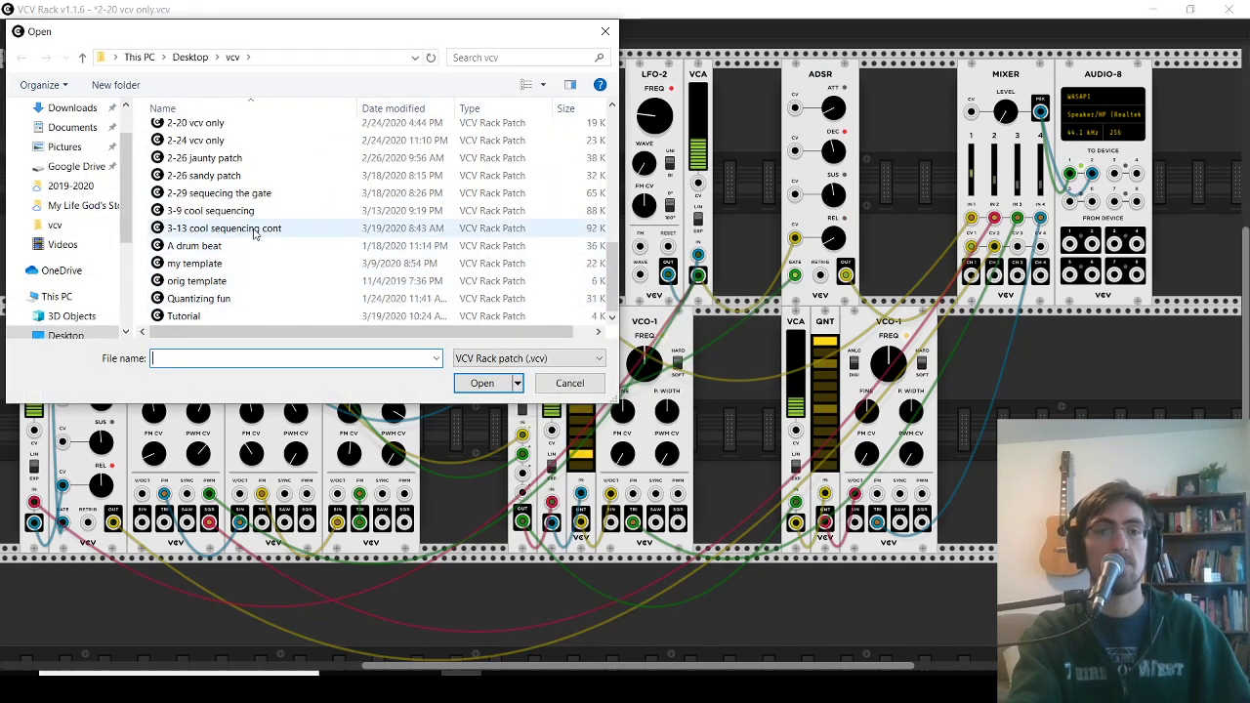
{"action": "left_click", "coordinate": [254, 232]}
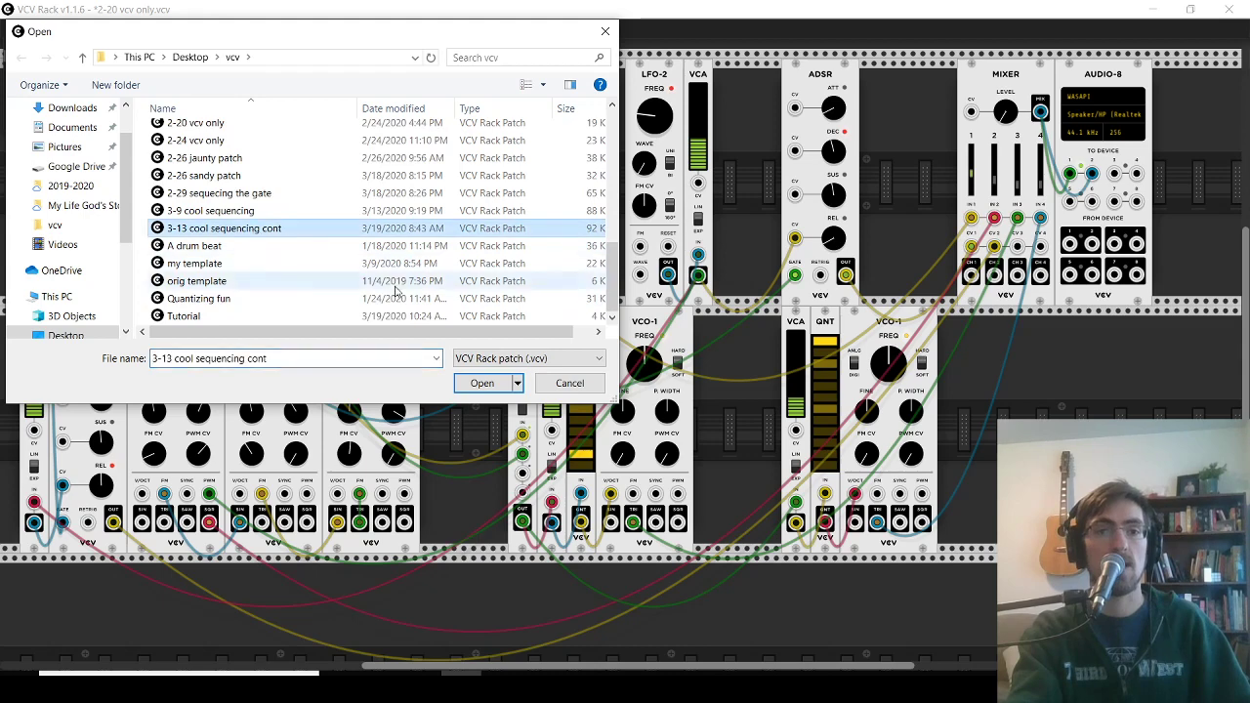
{"action": "left_click", "coordinate": [481, 383]}
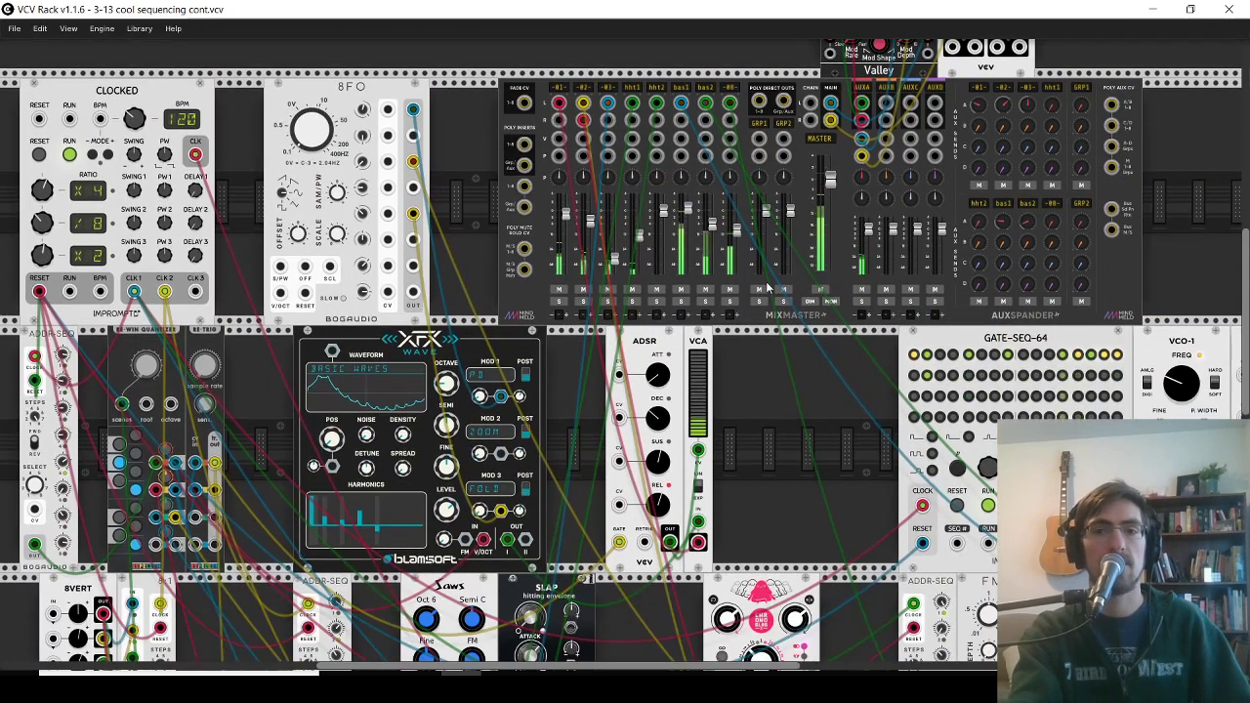
- Lower the master fader on the MixMaster mixer and mute its master channel
{"action": "left_click_drag", "start_coordinate": [831, 182], "coordinate": [831, 216]}
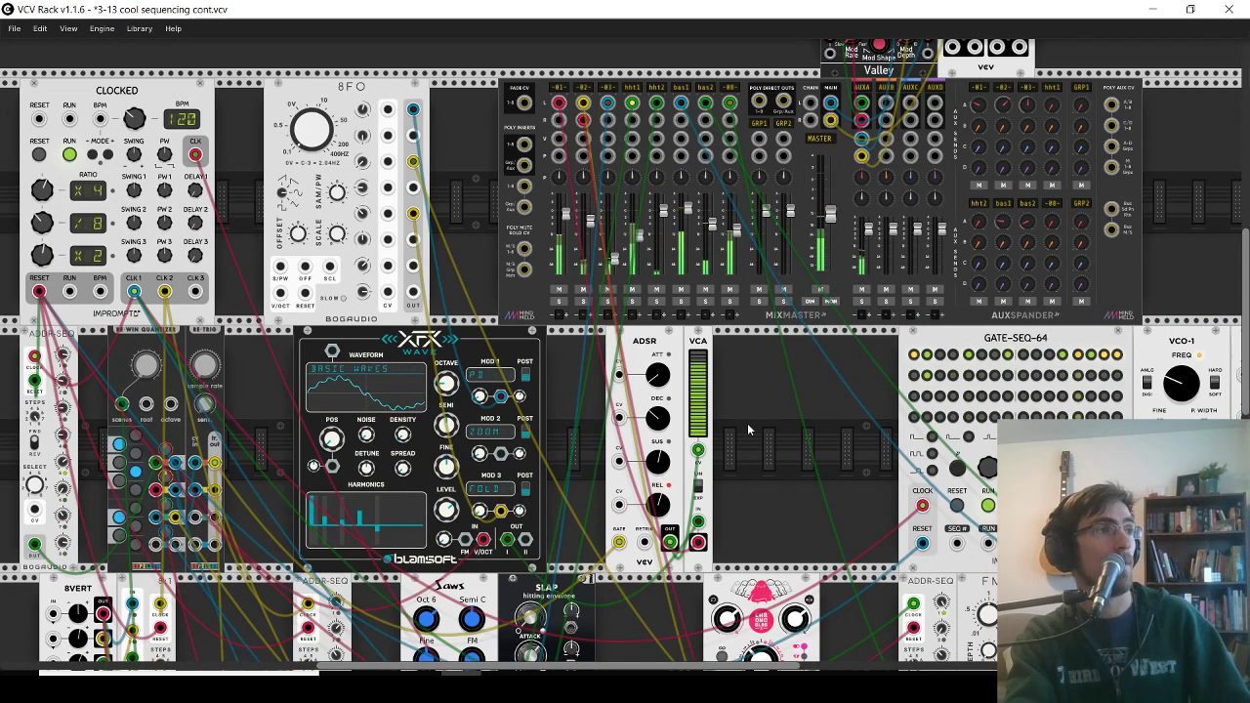
{"action": "scroll", "coordinate": [751, 420], "scroll_direction": "down", "scroll_amount": 4}
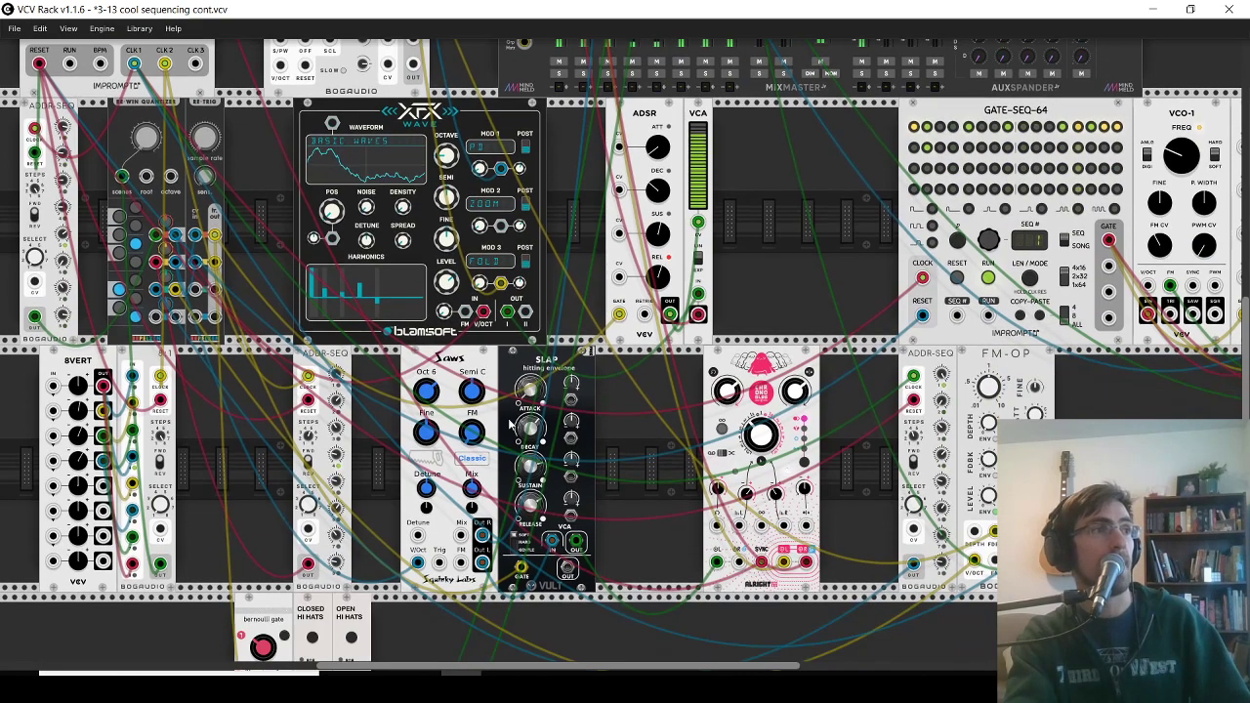
{"action": "scroll", "coordinate": [509, 421], "scroll_direction": "down", "scroll_amount": 2}
{"action": "scroll", "coordinate": [789, 485], "scroll_direction": "up", "scroll_amount": 5}
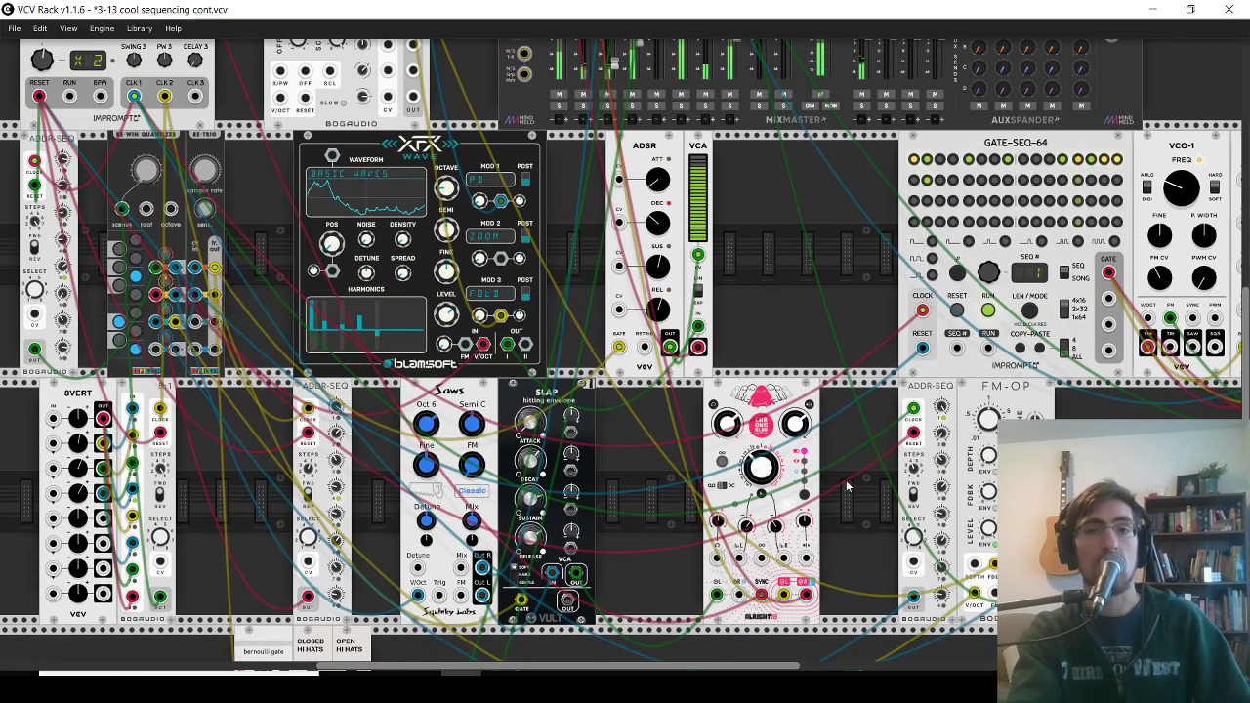
{"action": "scroll", "coordinate": [310, 88], "scroll_direction": "up", "scroll_amount": 1}
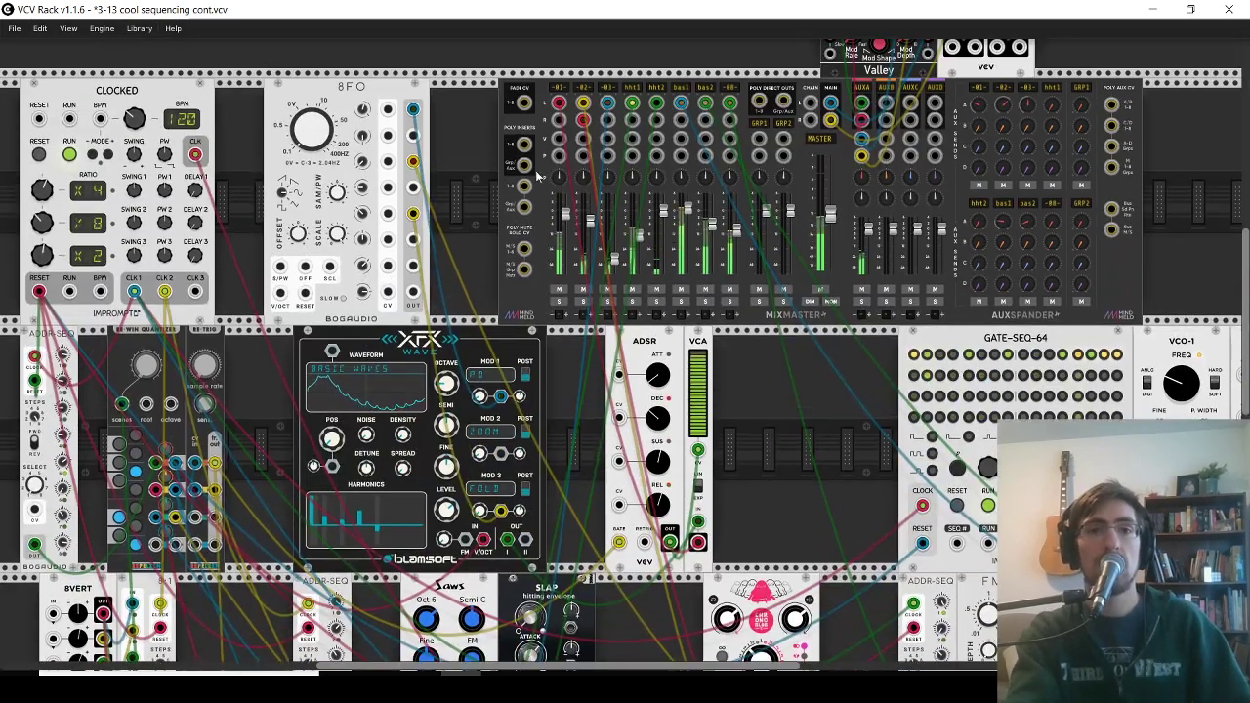
{"action": "left_click", "coordinate": [820, 290]}
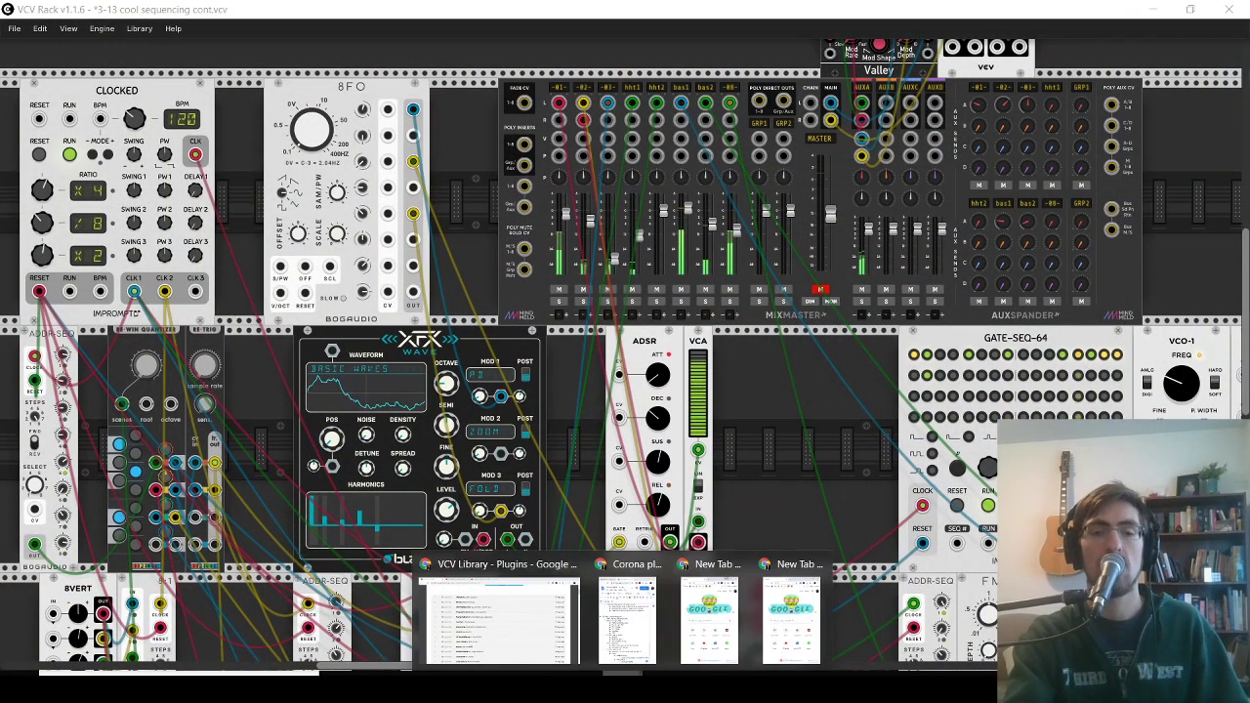
- Switch to the browser and show the "Your first minutes in VCV Rack" and "Modular synthesis EXPLAINED" videos on YouTube
{"action": "left_click", "coordinate": [498, 610]}
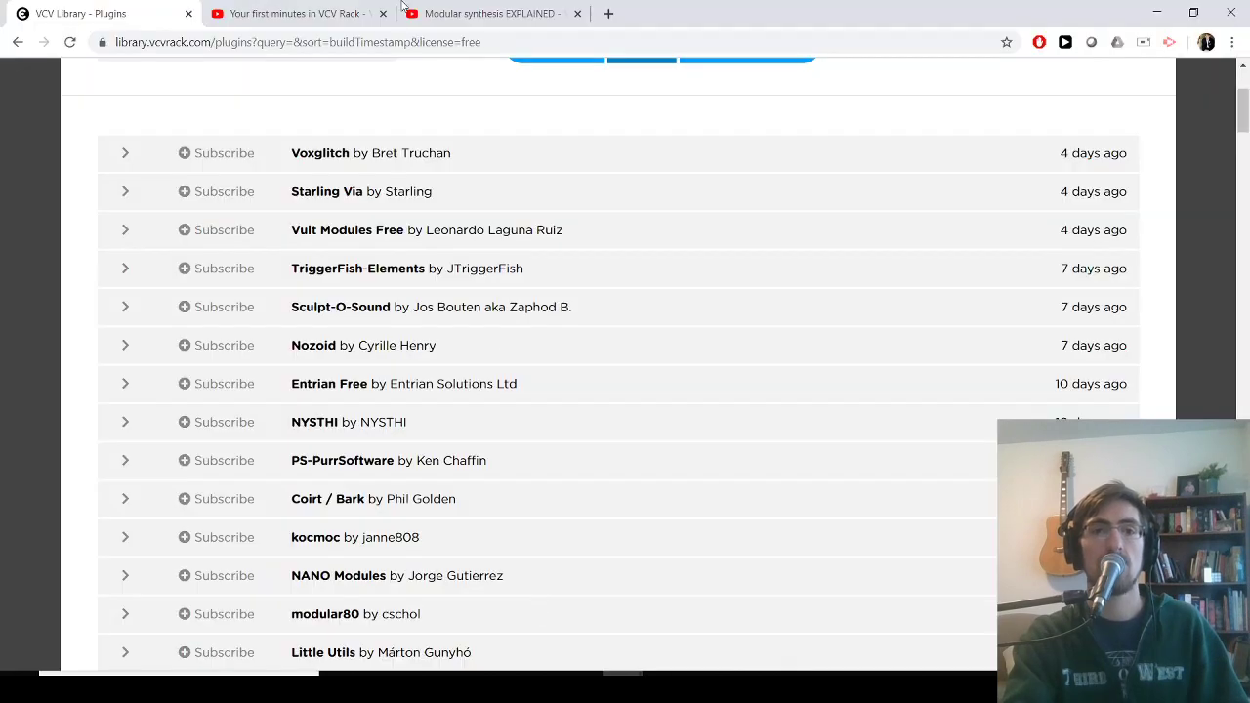
{"action": "left_click", "coordinate": [288, 14]}
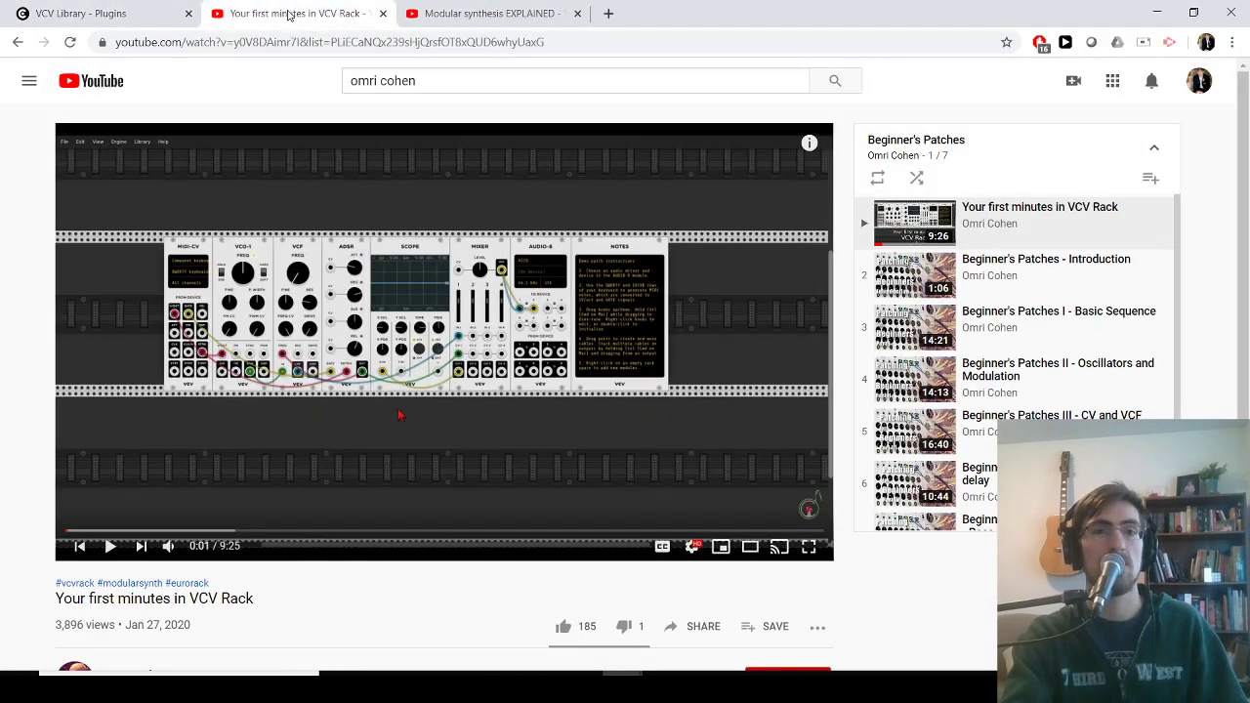
{"action": "left_click", "coordinate": [467, 14]}
{"action": "scroll", "coordinate": [424, 456], "scroll_direction": "down", "scroll_amount": 3}
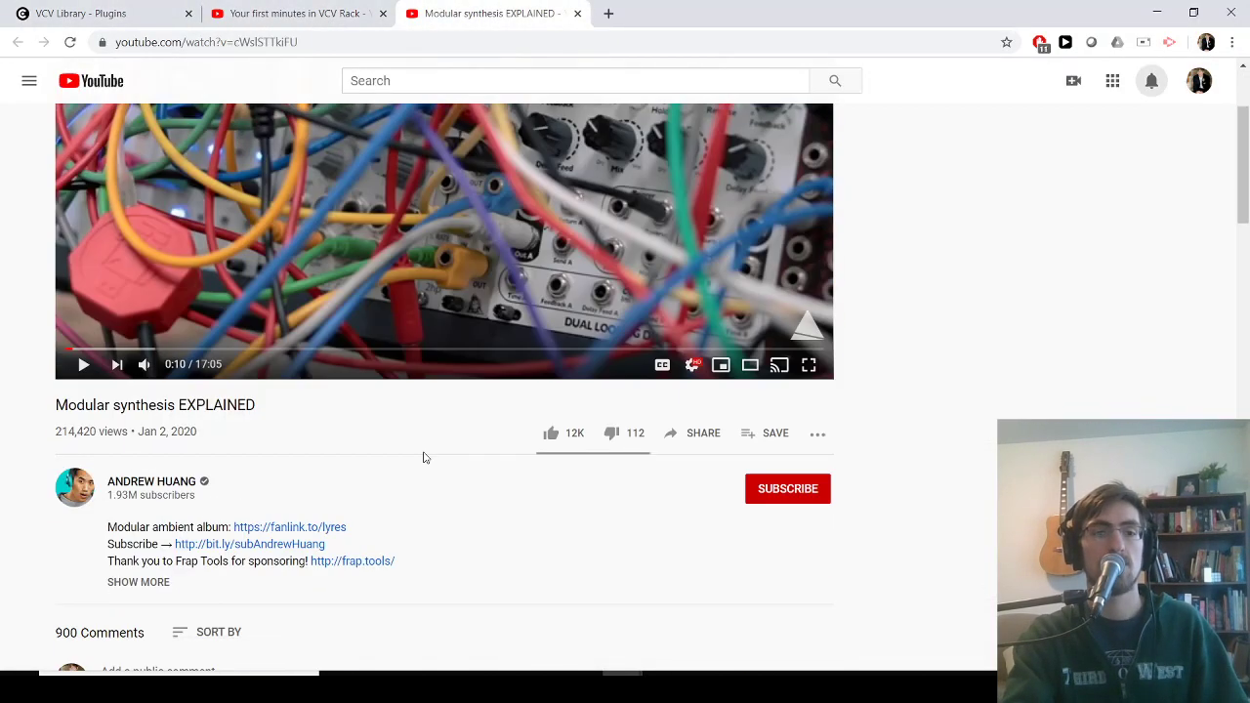
{"action": "scroll", "coordinate": [404, 455], "scroll_direction": "up", "scroll_amount": 3}
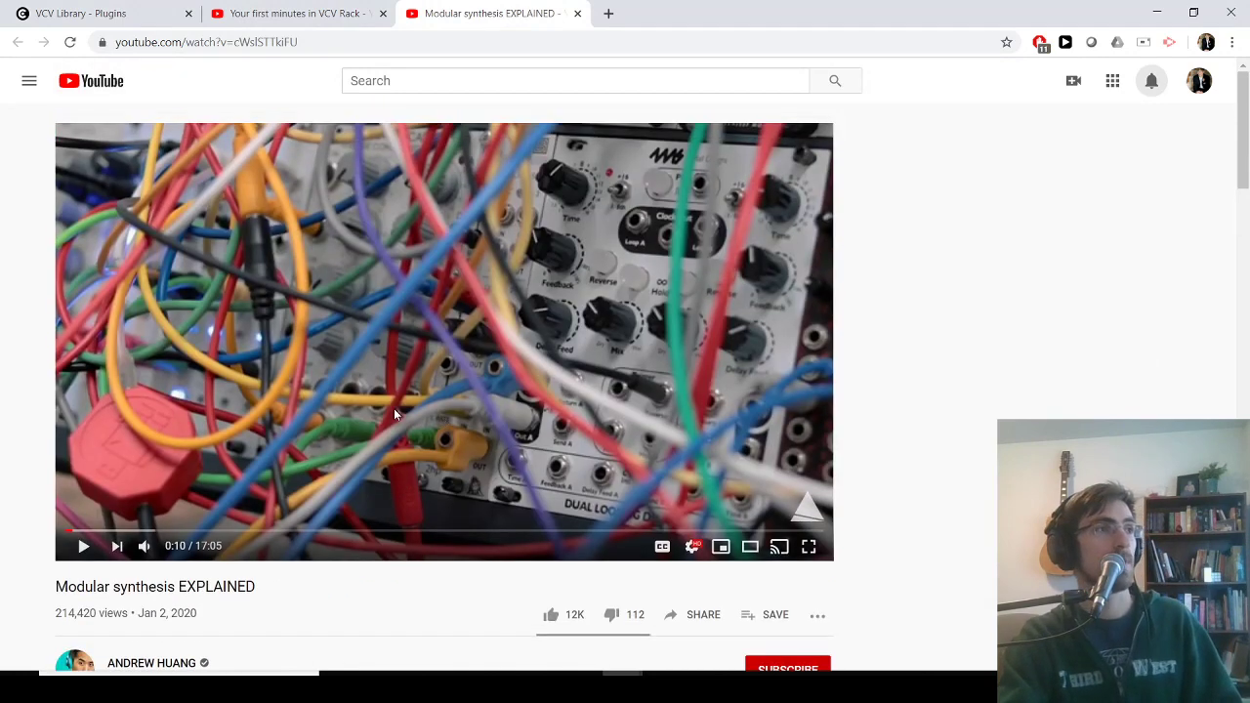
{"action": "scroll", "coordinate": [150, 638], "scroll_direction": "down", "scroll_amount": 1}
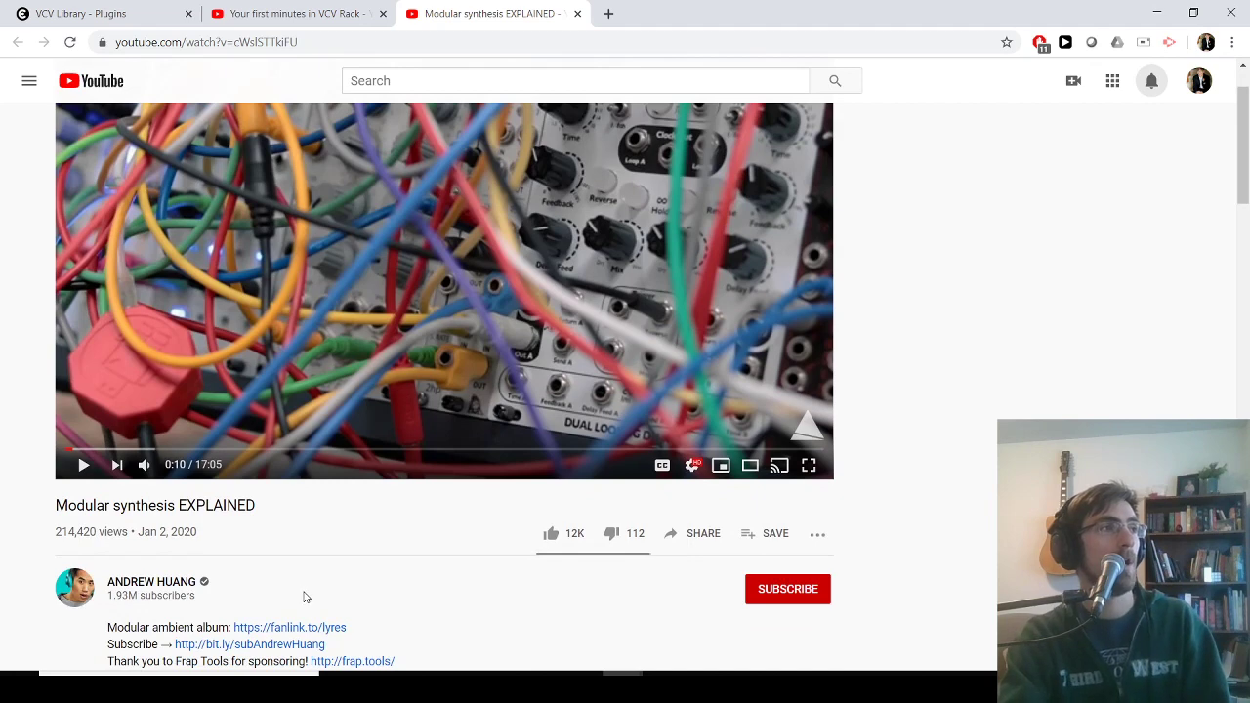
- Return to the "Your first minutes in VCV Rack" video and examine its channel details and the "Beginner's Patches" playlist
{"action": "scroll", "coordinate": [303, 596], "scroll_direction": "up", "scroll_amount": 1}
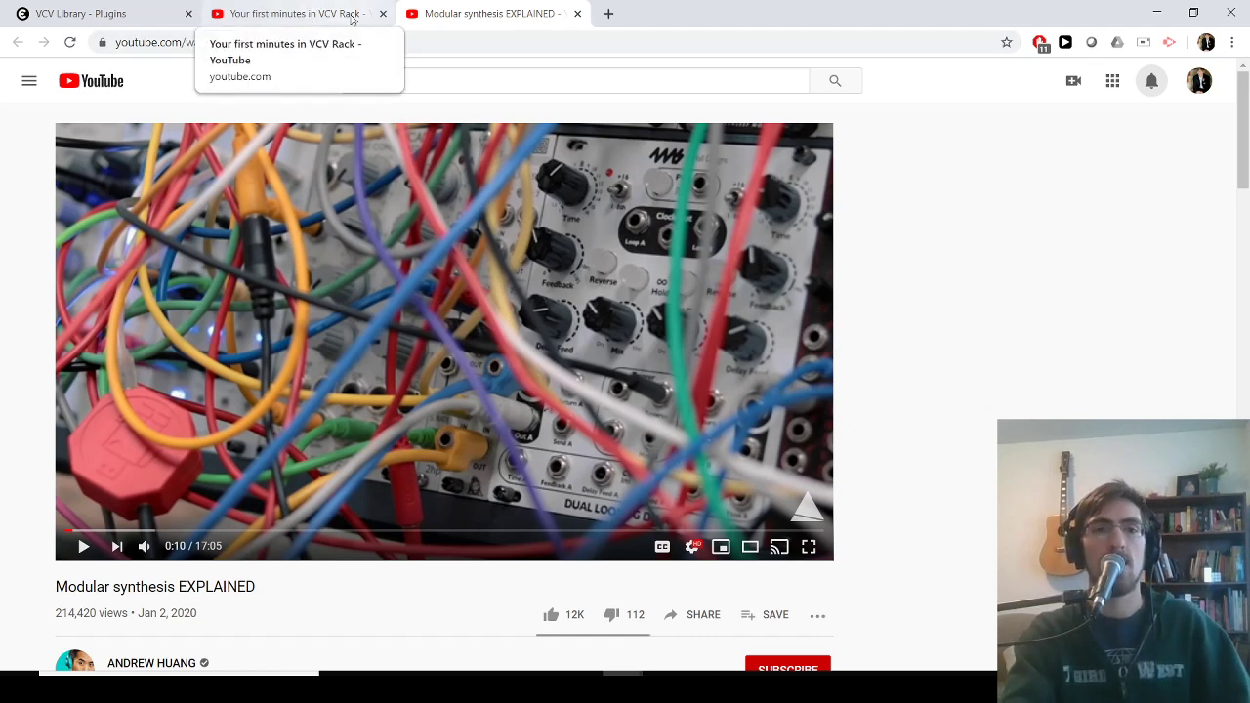
{"action": "left_click", "coordinate": [295, 11]}
{"action": "scroll", "coordinate": [237, 426], "scroll_direction": "down", "scroll_amount": 2}
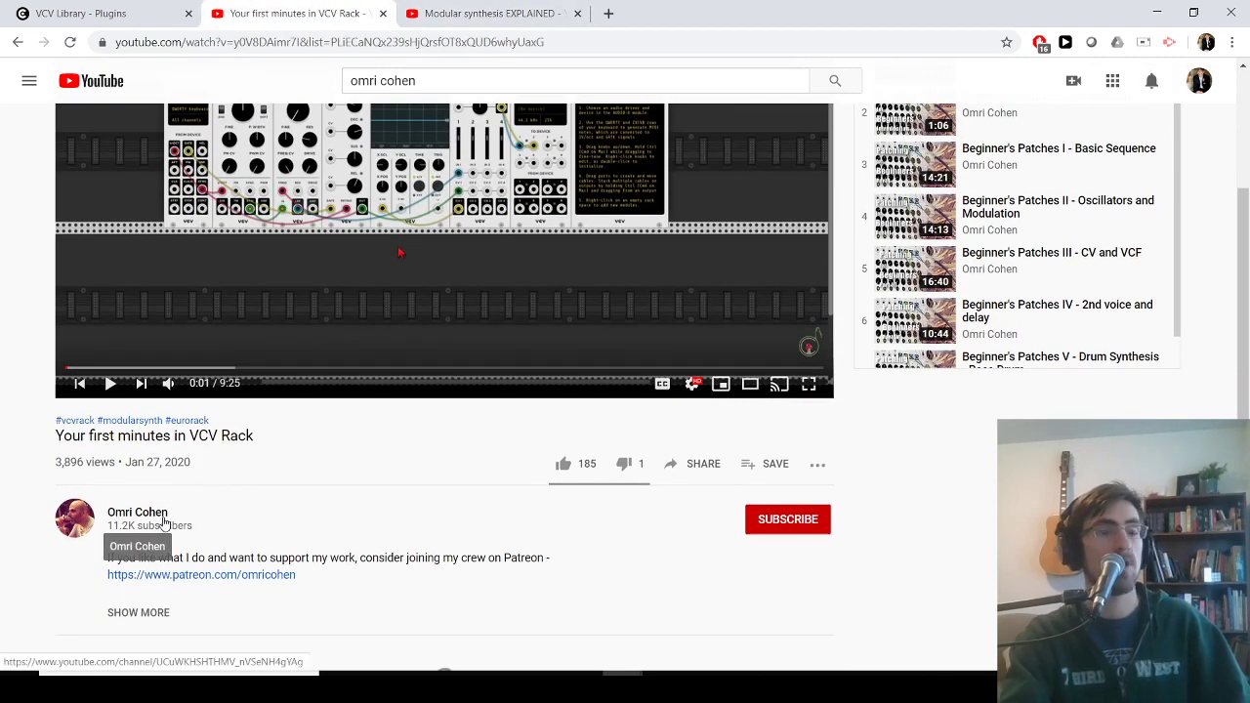
{"action": "scroll", "coordinate": [229, 524], "scroll_direction": "up", "scroll_amount": 2}
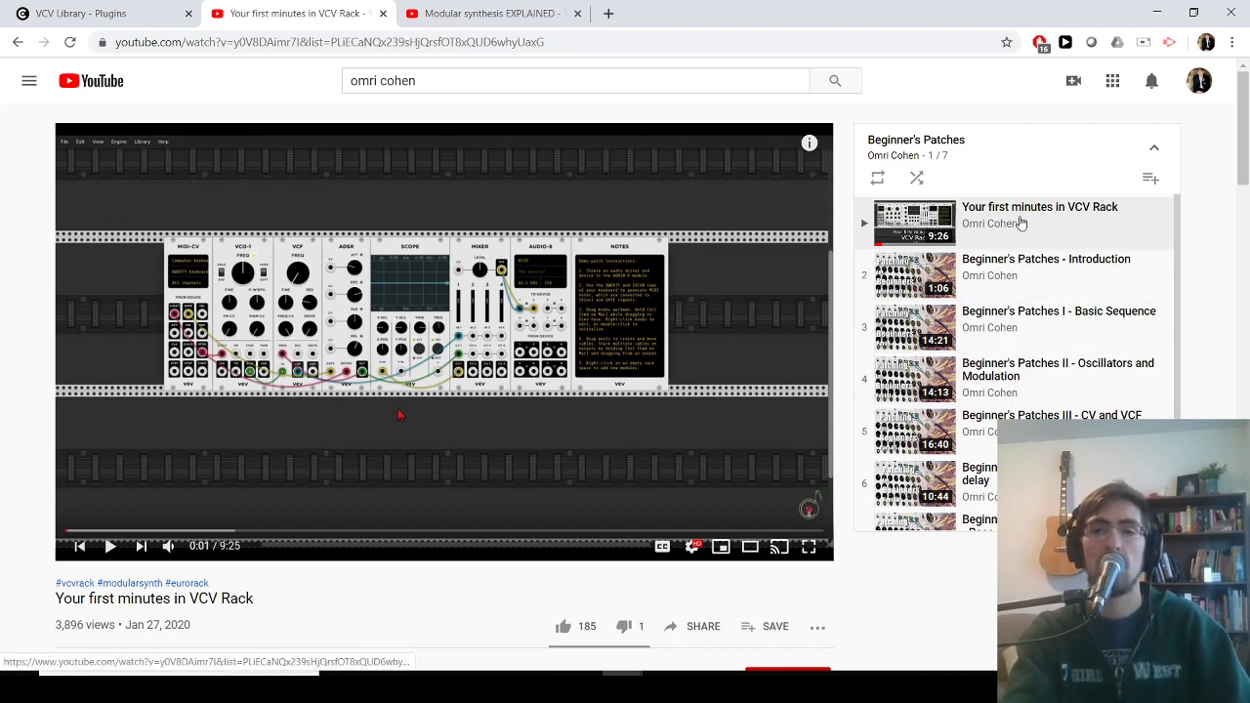
{"action": "scroll", "coordinate": [1021, 318], "scroll_direction": "down", "scroll_amount": 1}
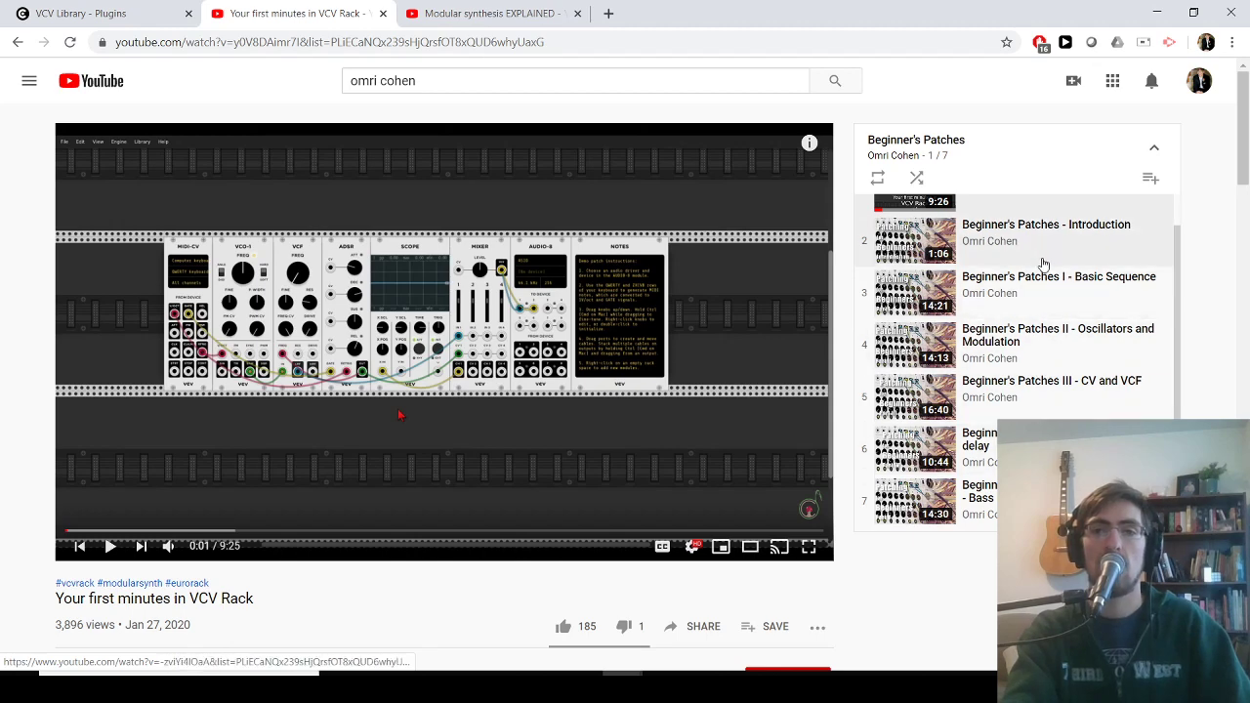
{"action": "scroll", "coordinate": [1043, 264], "scroll_direction": "up", "scroll_amount": 1}
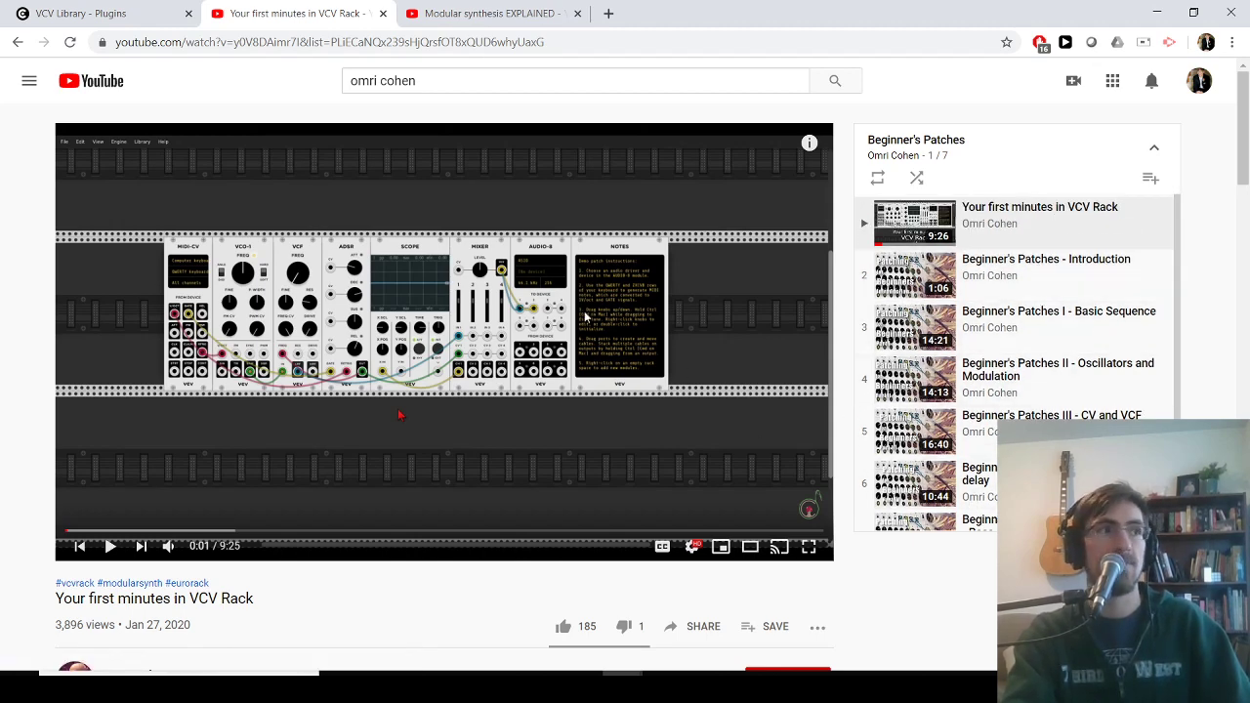
{"action": "scroll", "coordinate": [1007, 315], "scroll_direction": "down", "scroll_amount": 2}
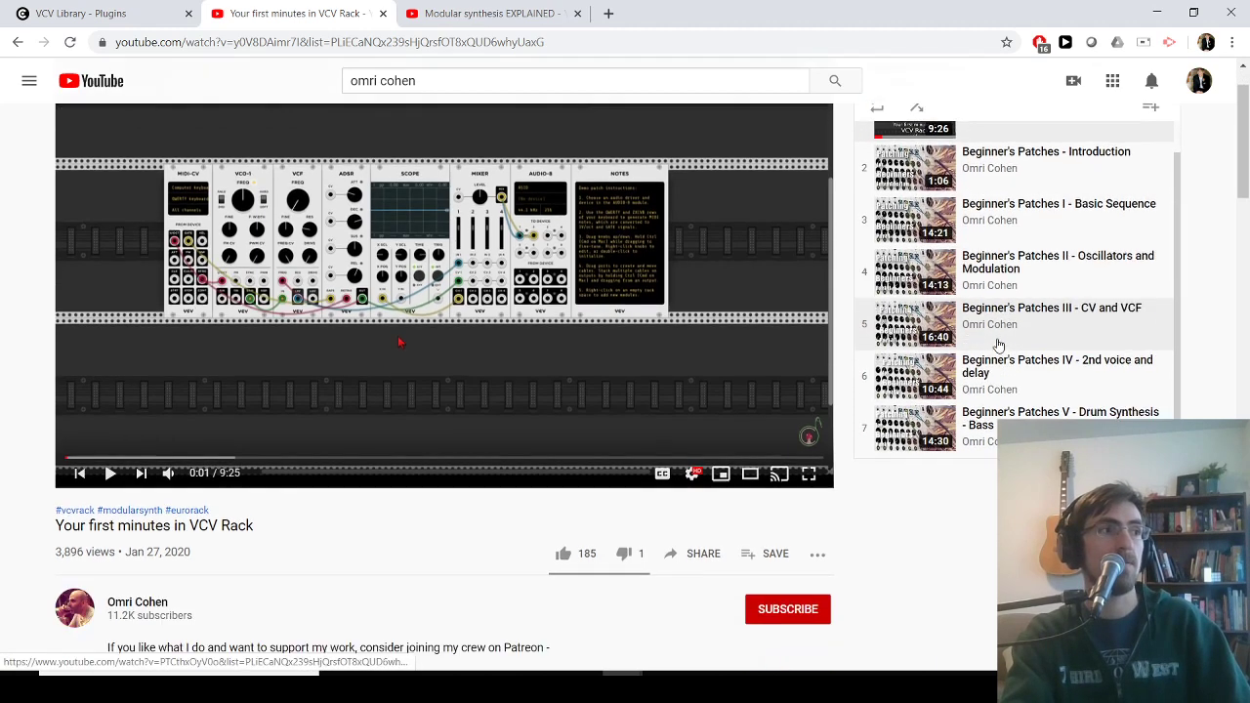
{"action": "scroll", "coordinate": [610, 306], "scroll_direction": "up", "scroll_amount": 1}
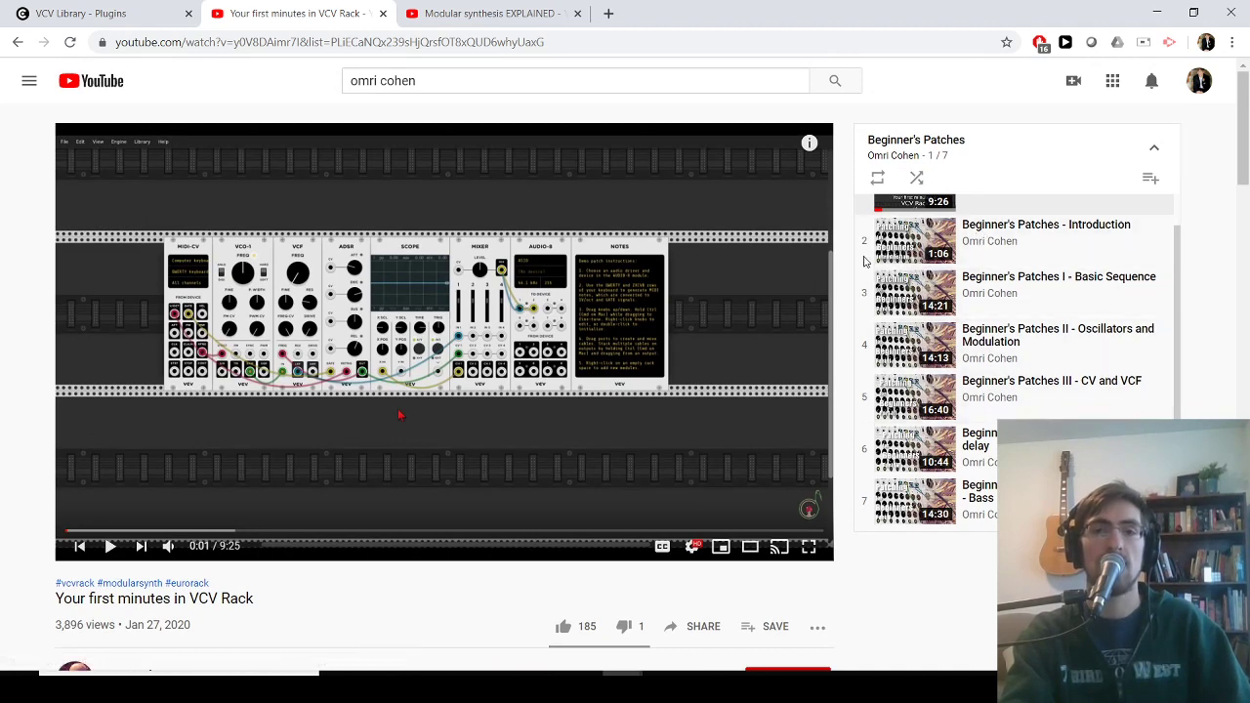
{"action": "scroll", "coordinate": [993, 290], "scroll_direction": "up", "scroll_amount": 1}
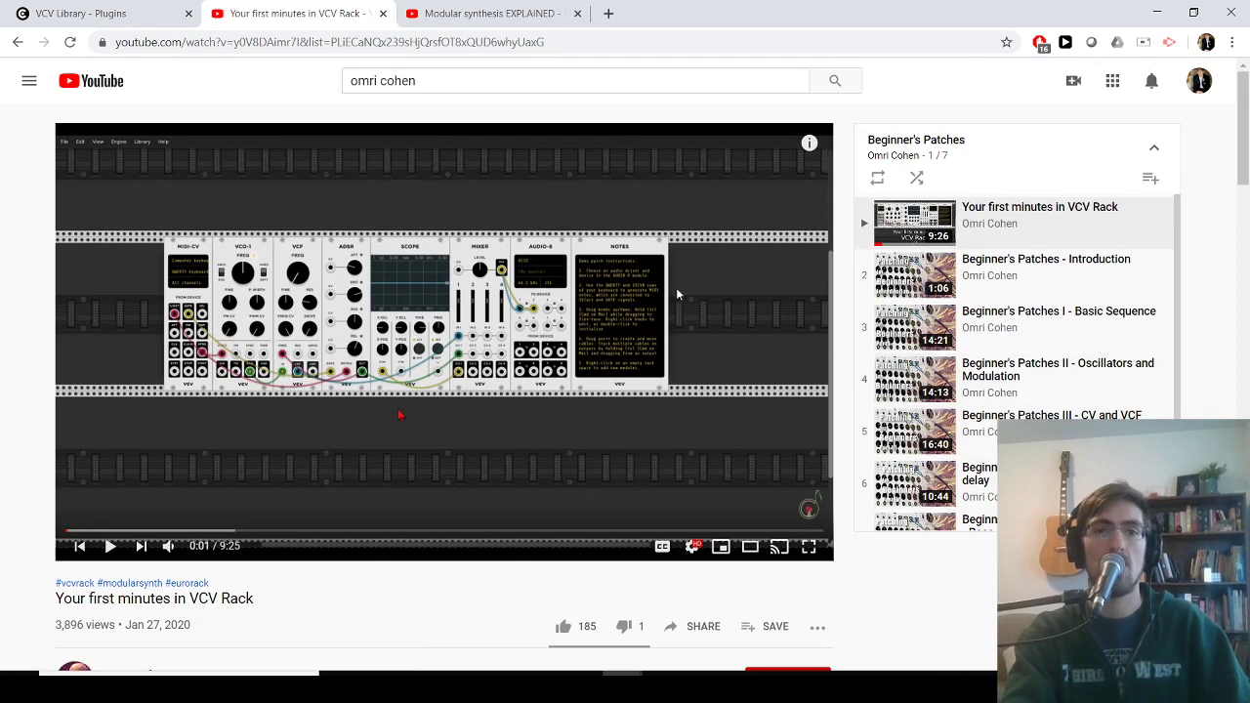
{"action": "scroll", "coordinate": [996, 315], "scroll_direction": "down", "scroll_amount": 1}
{"action": "scroll", "coordinate": [996, 315], "scroll_direction": "up", "scroll_amount": 1}
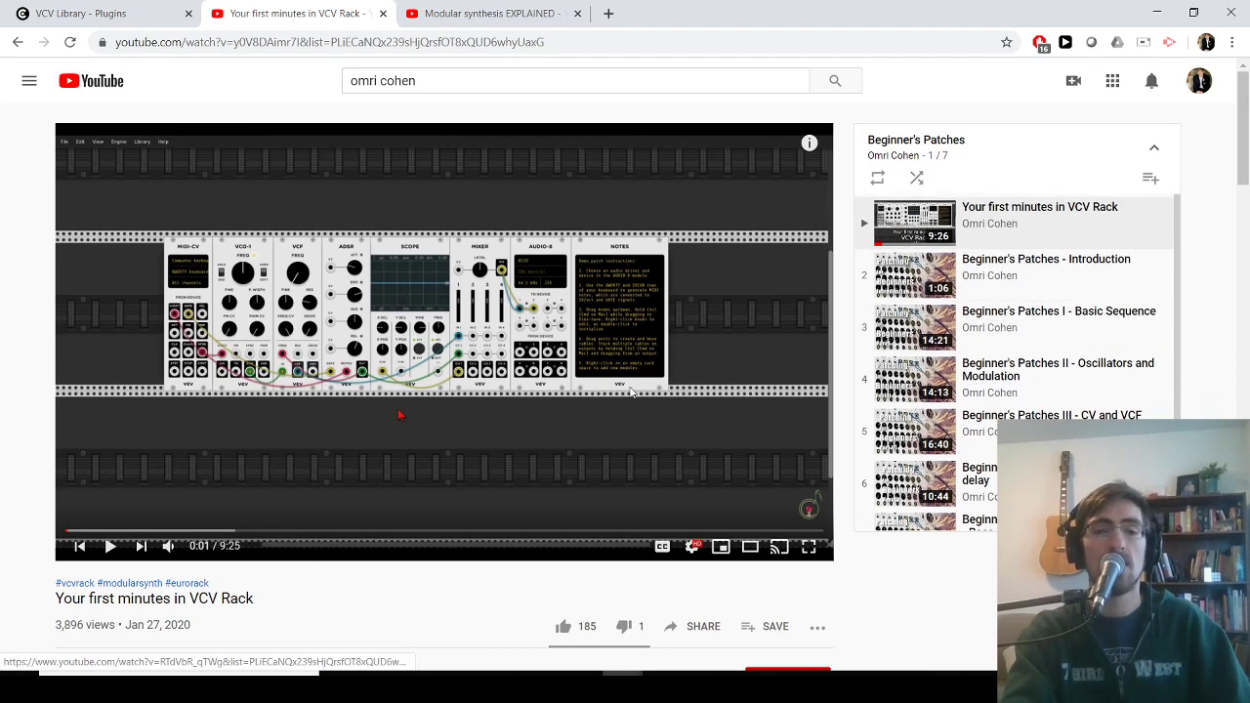